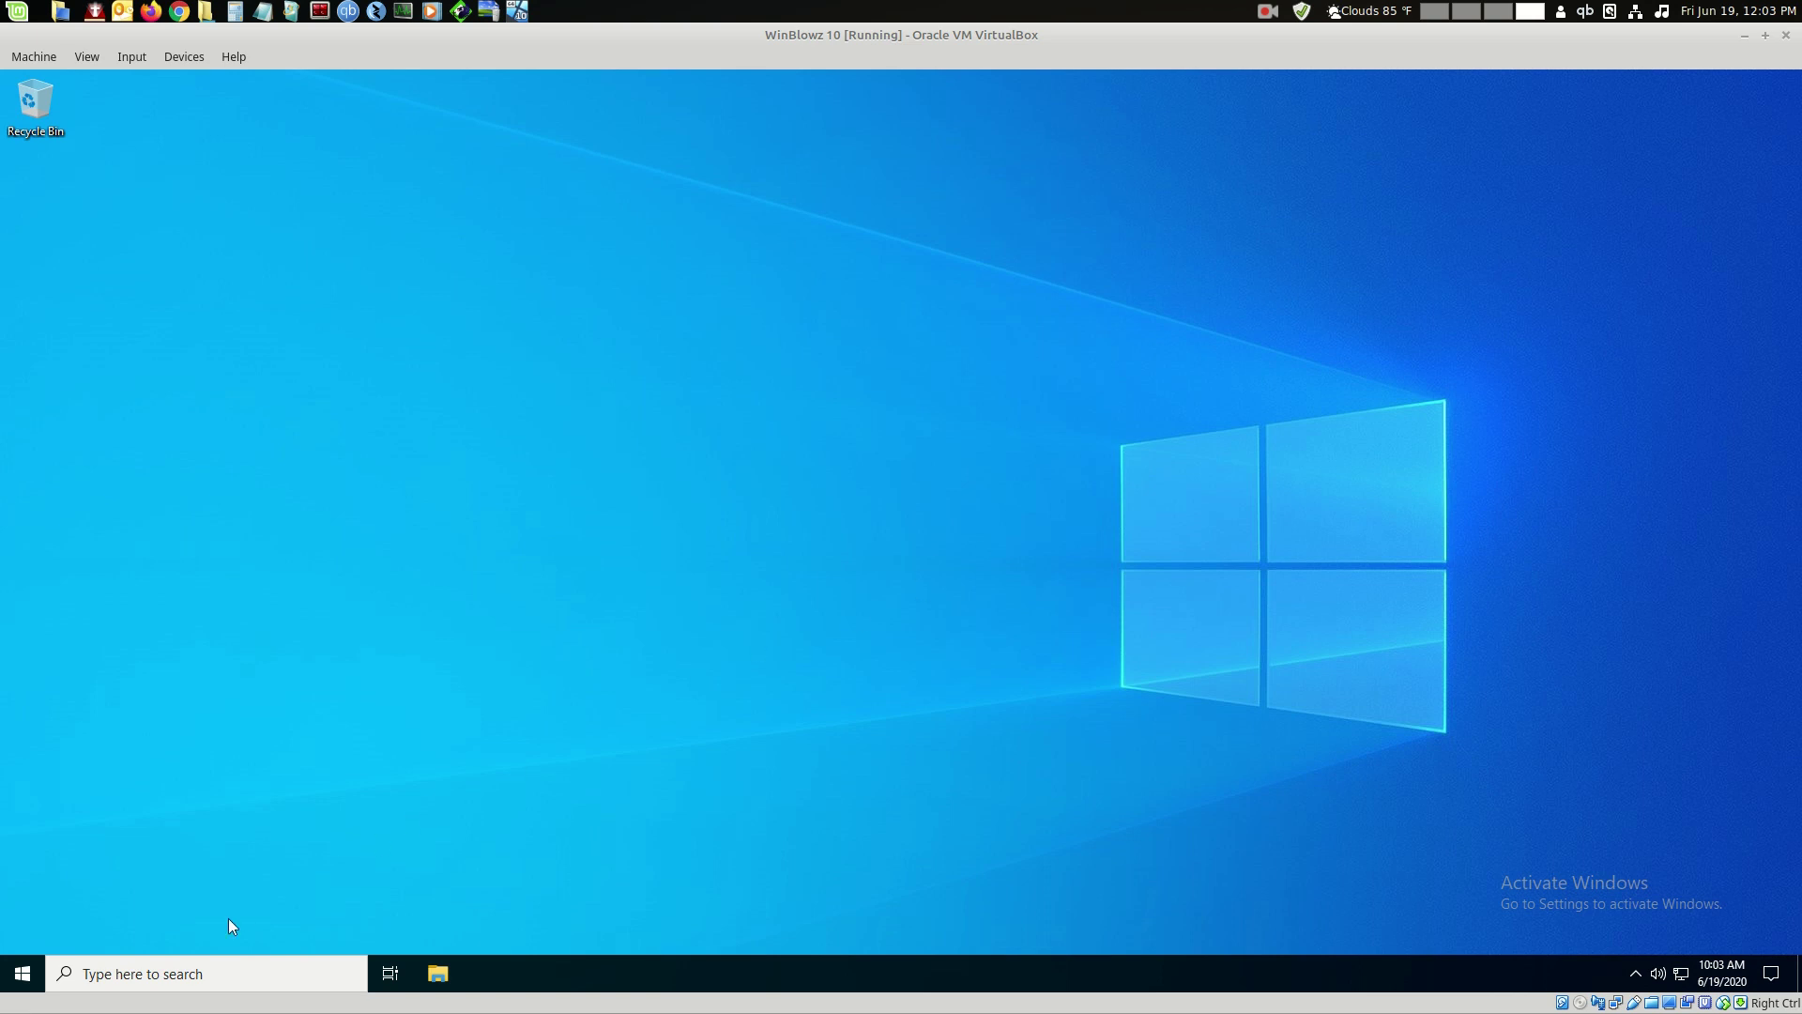
- Open Control Panel's Programs and Features list via a 'cont' search
click(196, 973)
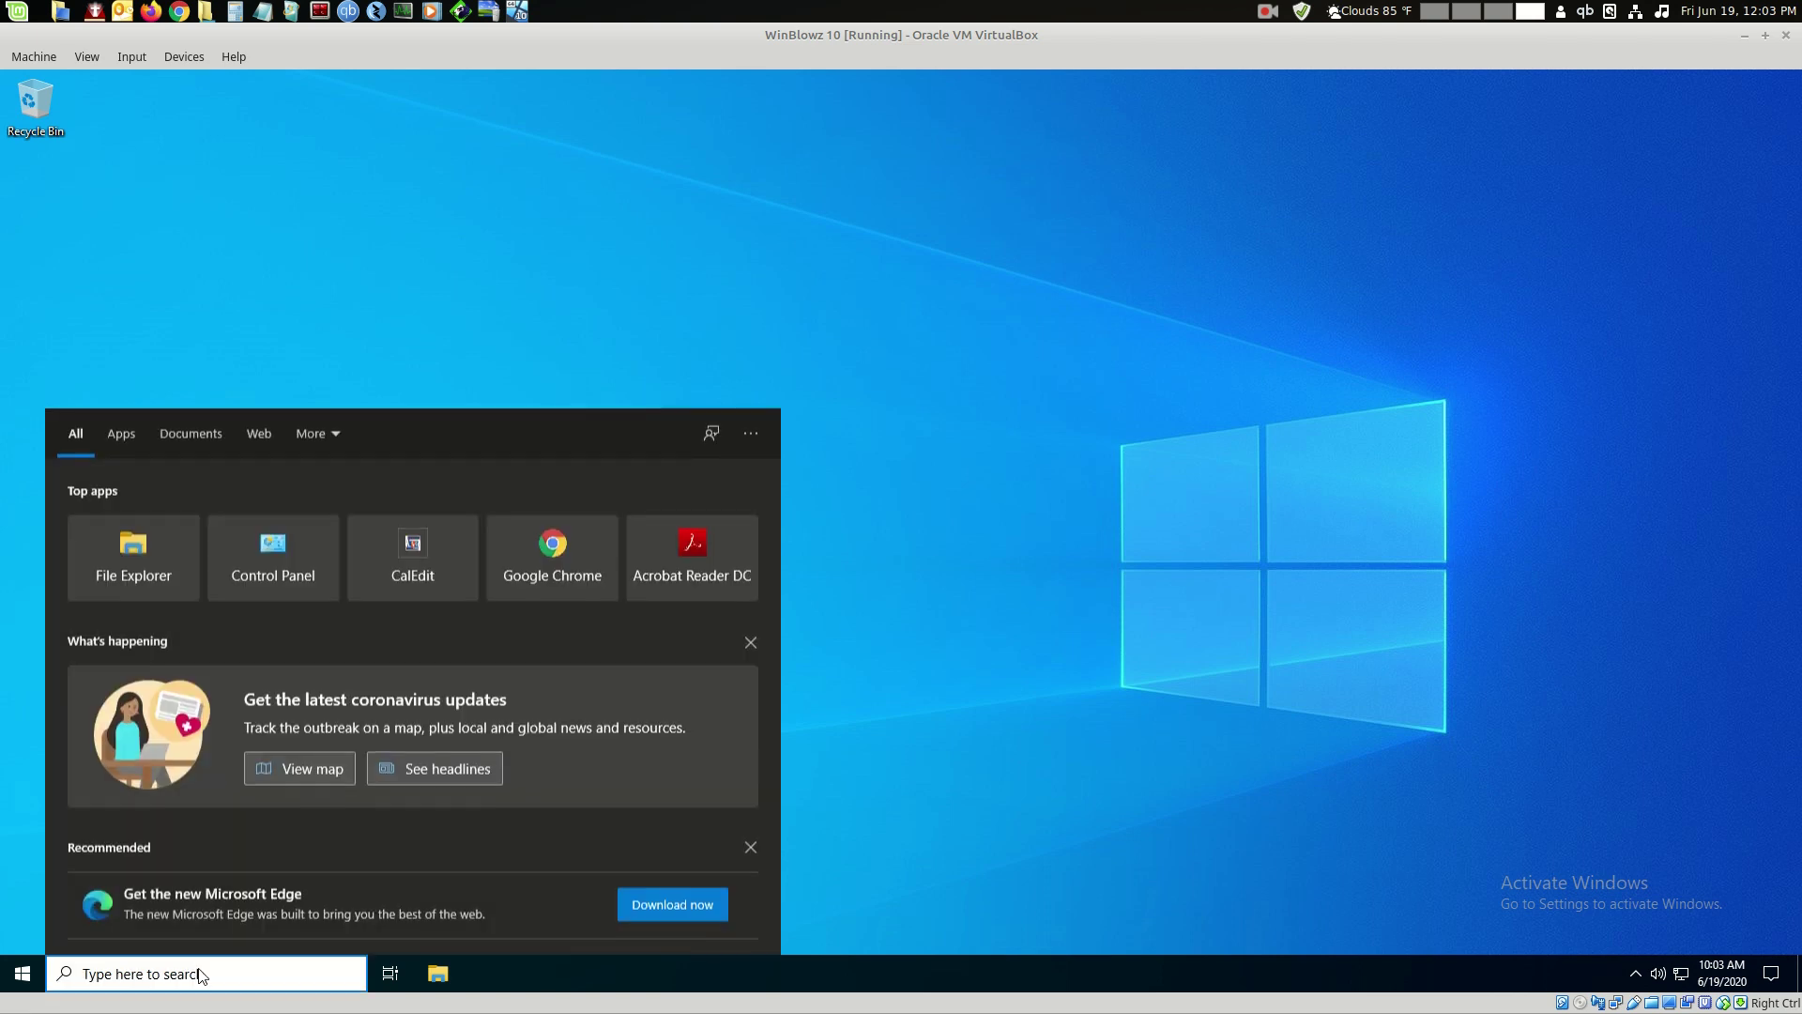
text(cont)
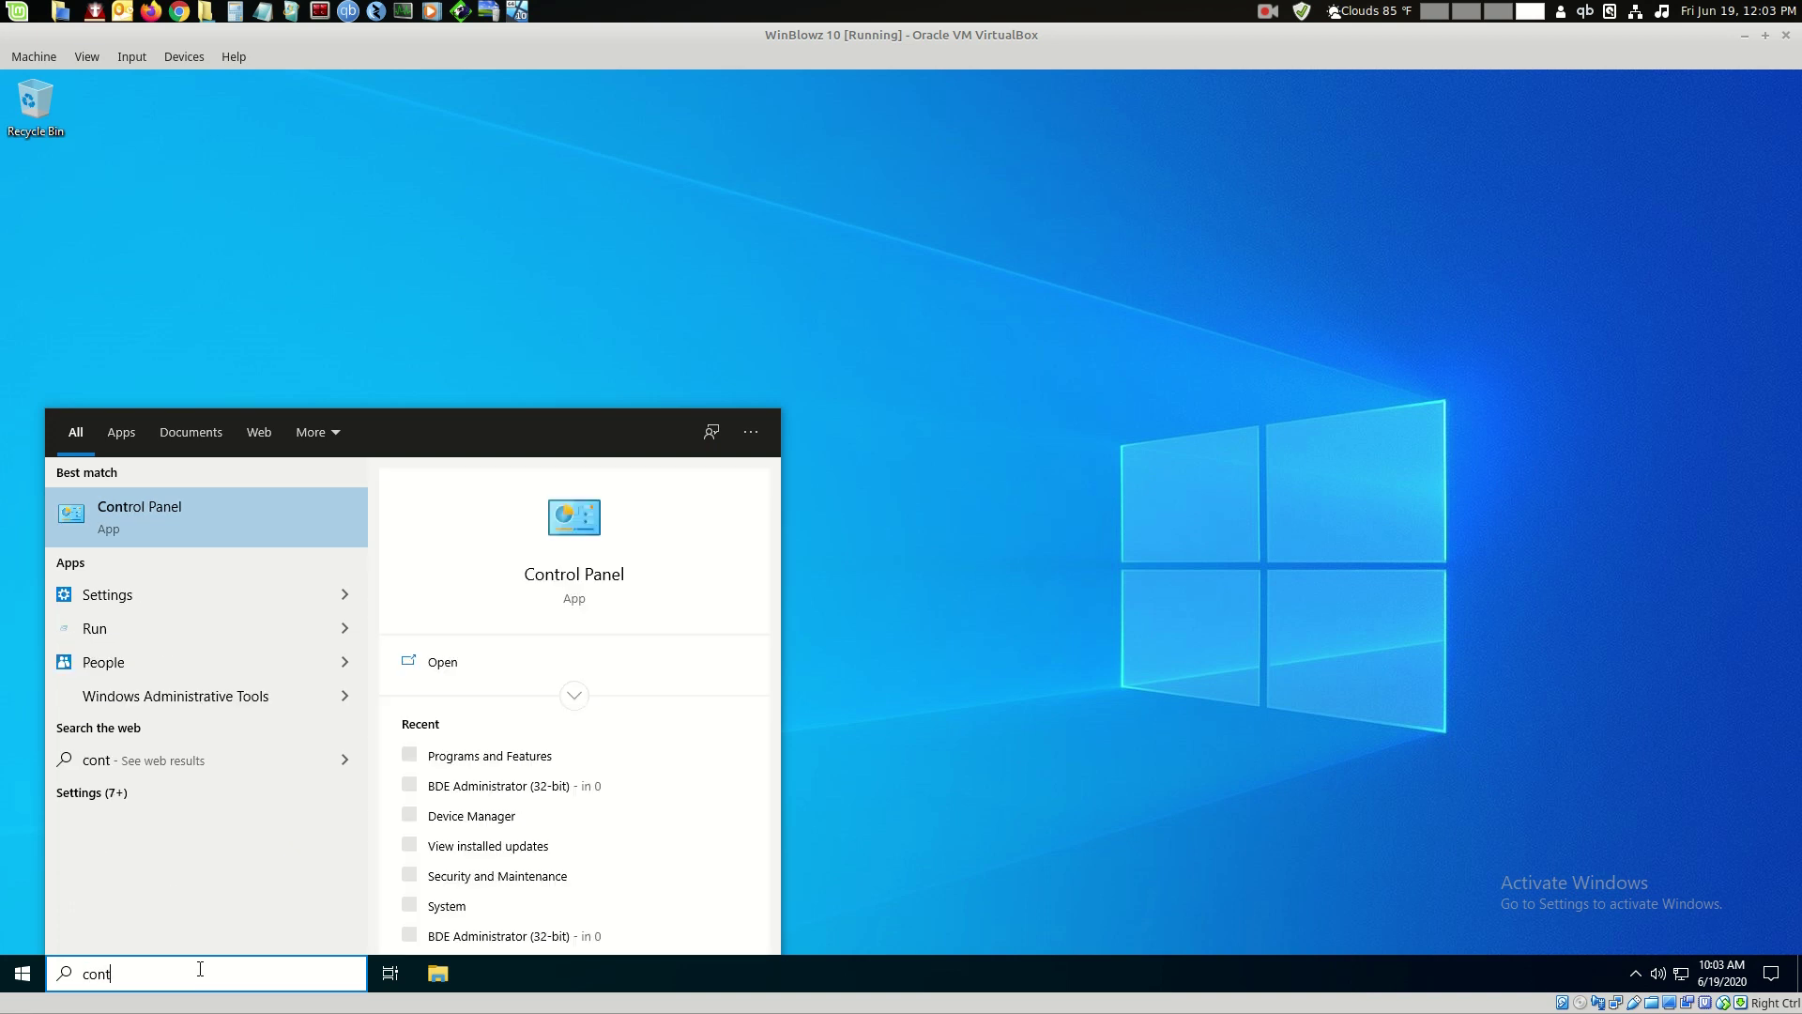
key(Return)
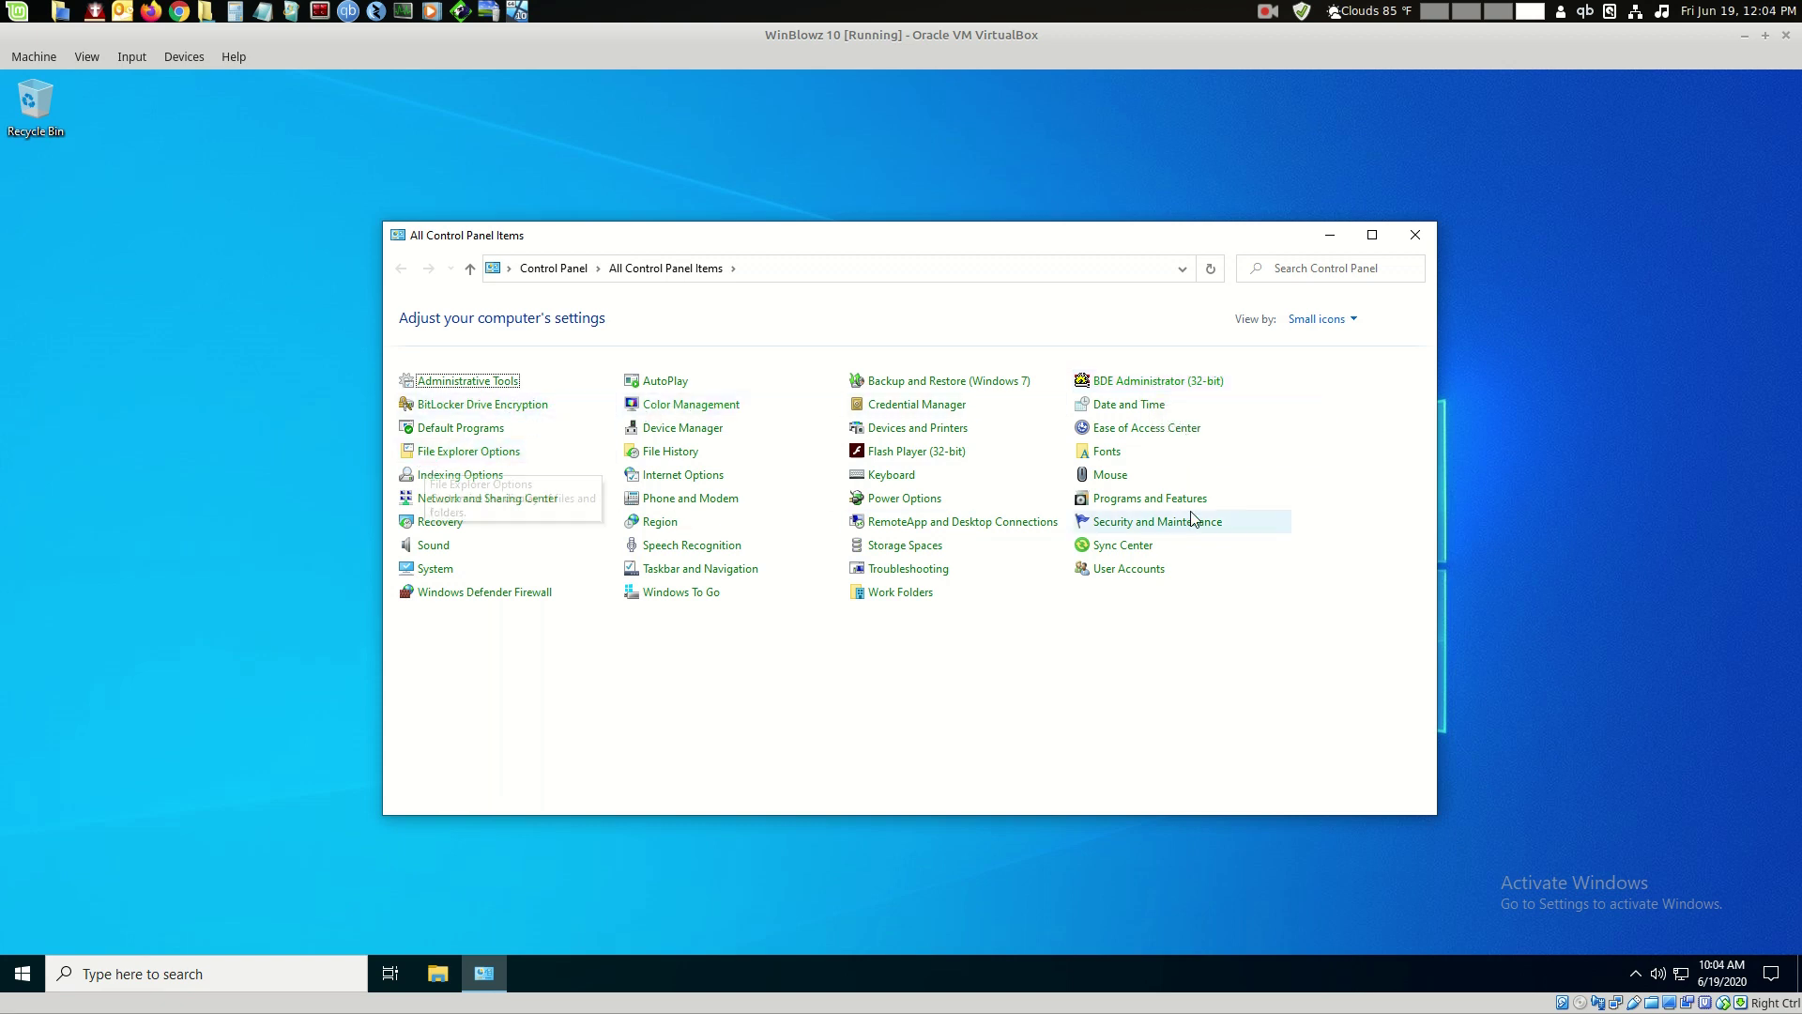
click(1167, 498)
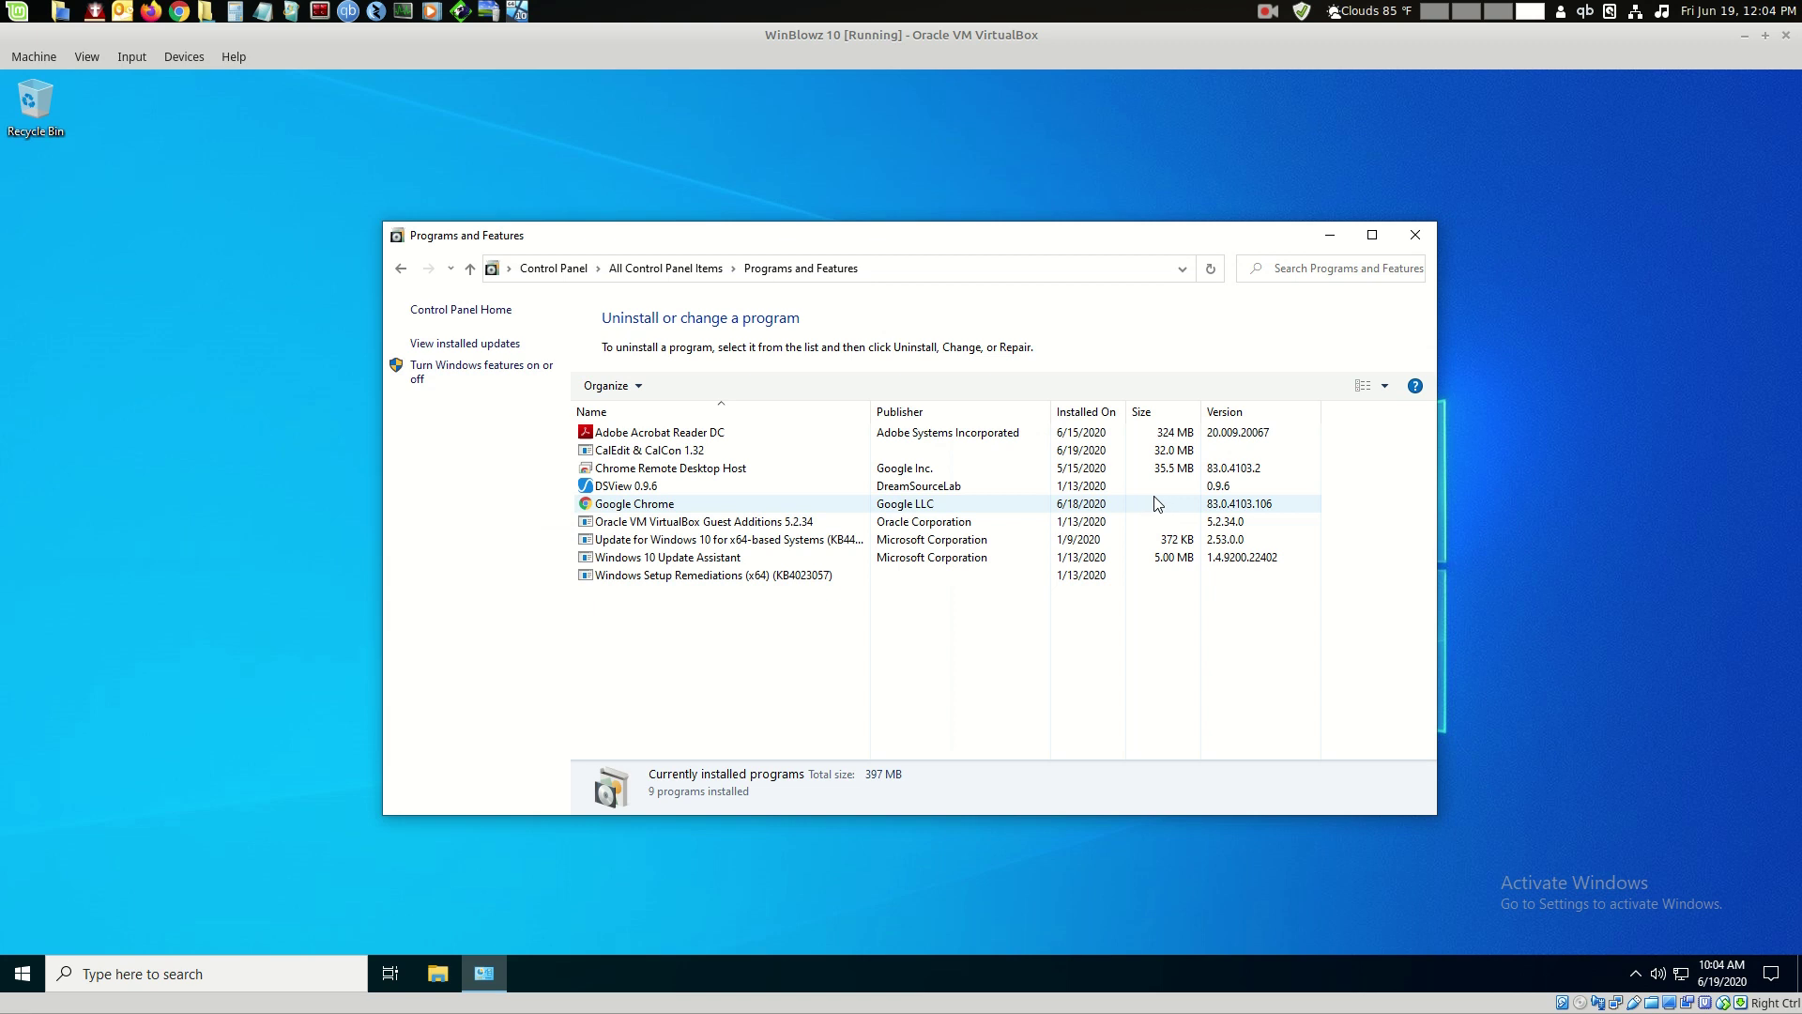
- Uninstall CalEdit & CalCon 1.32 completely and acknowledge the removal message
right_click(629, 454)
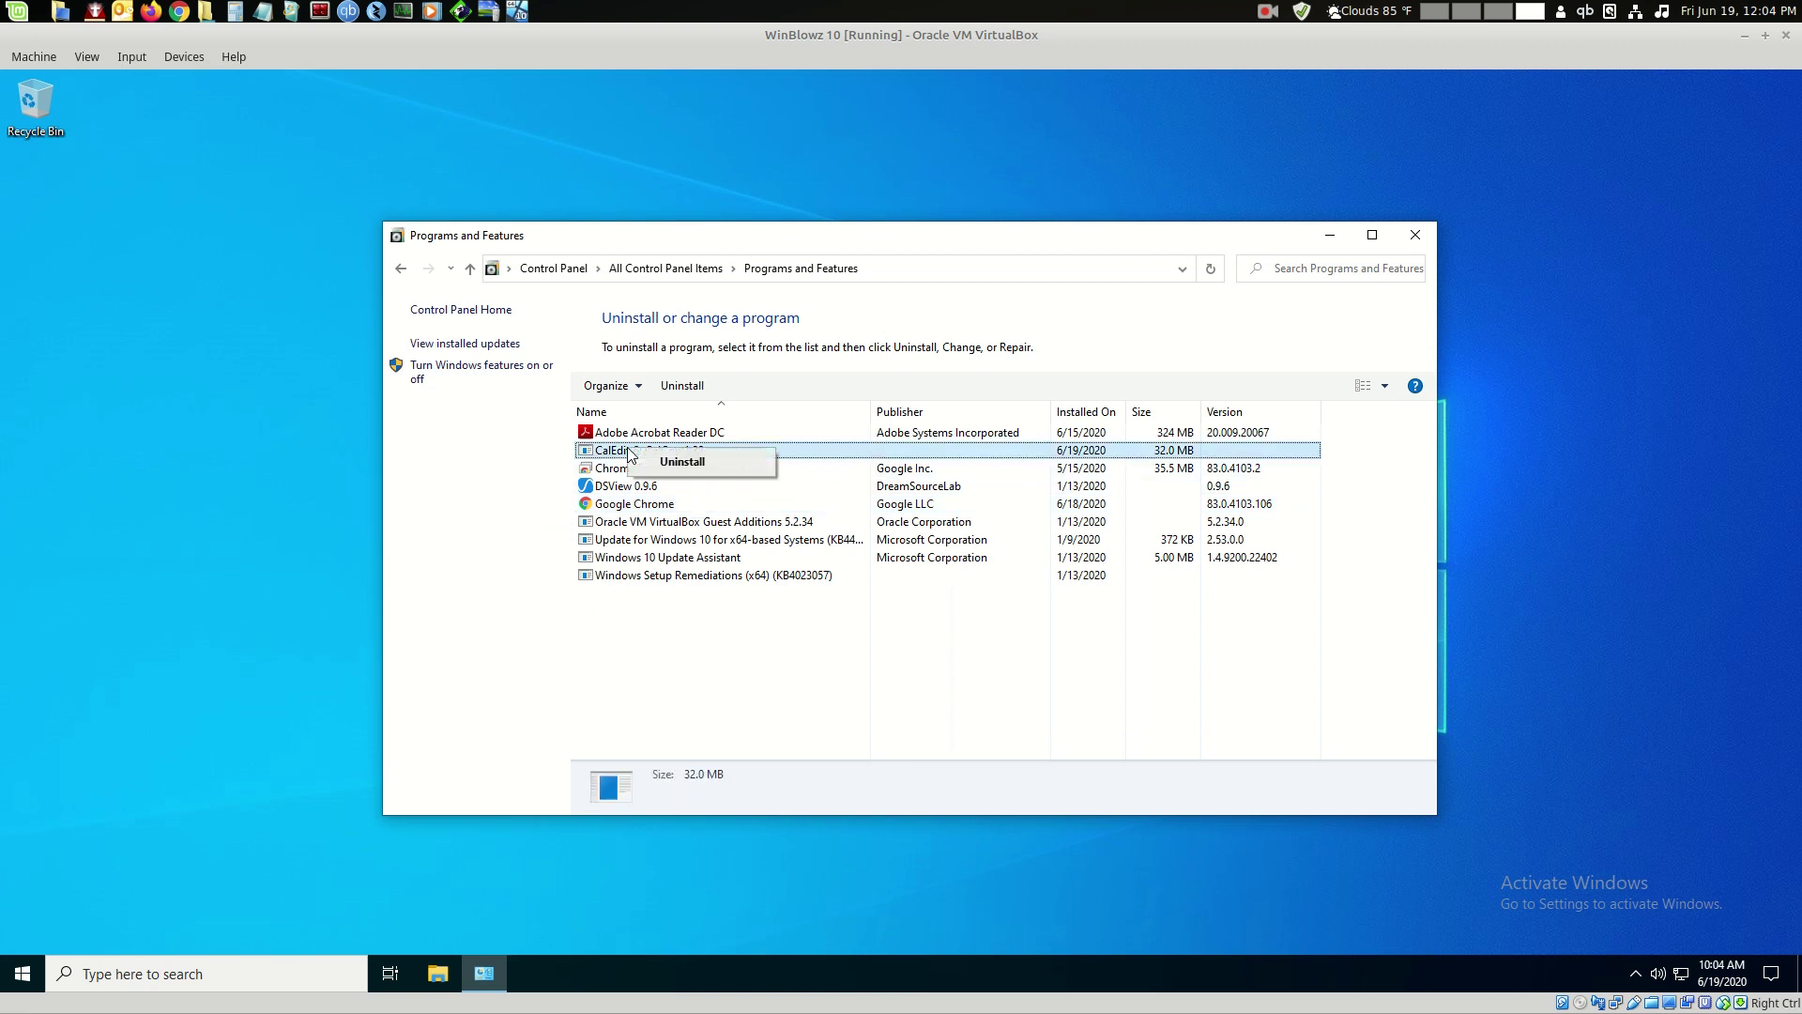
click(696, 461)
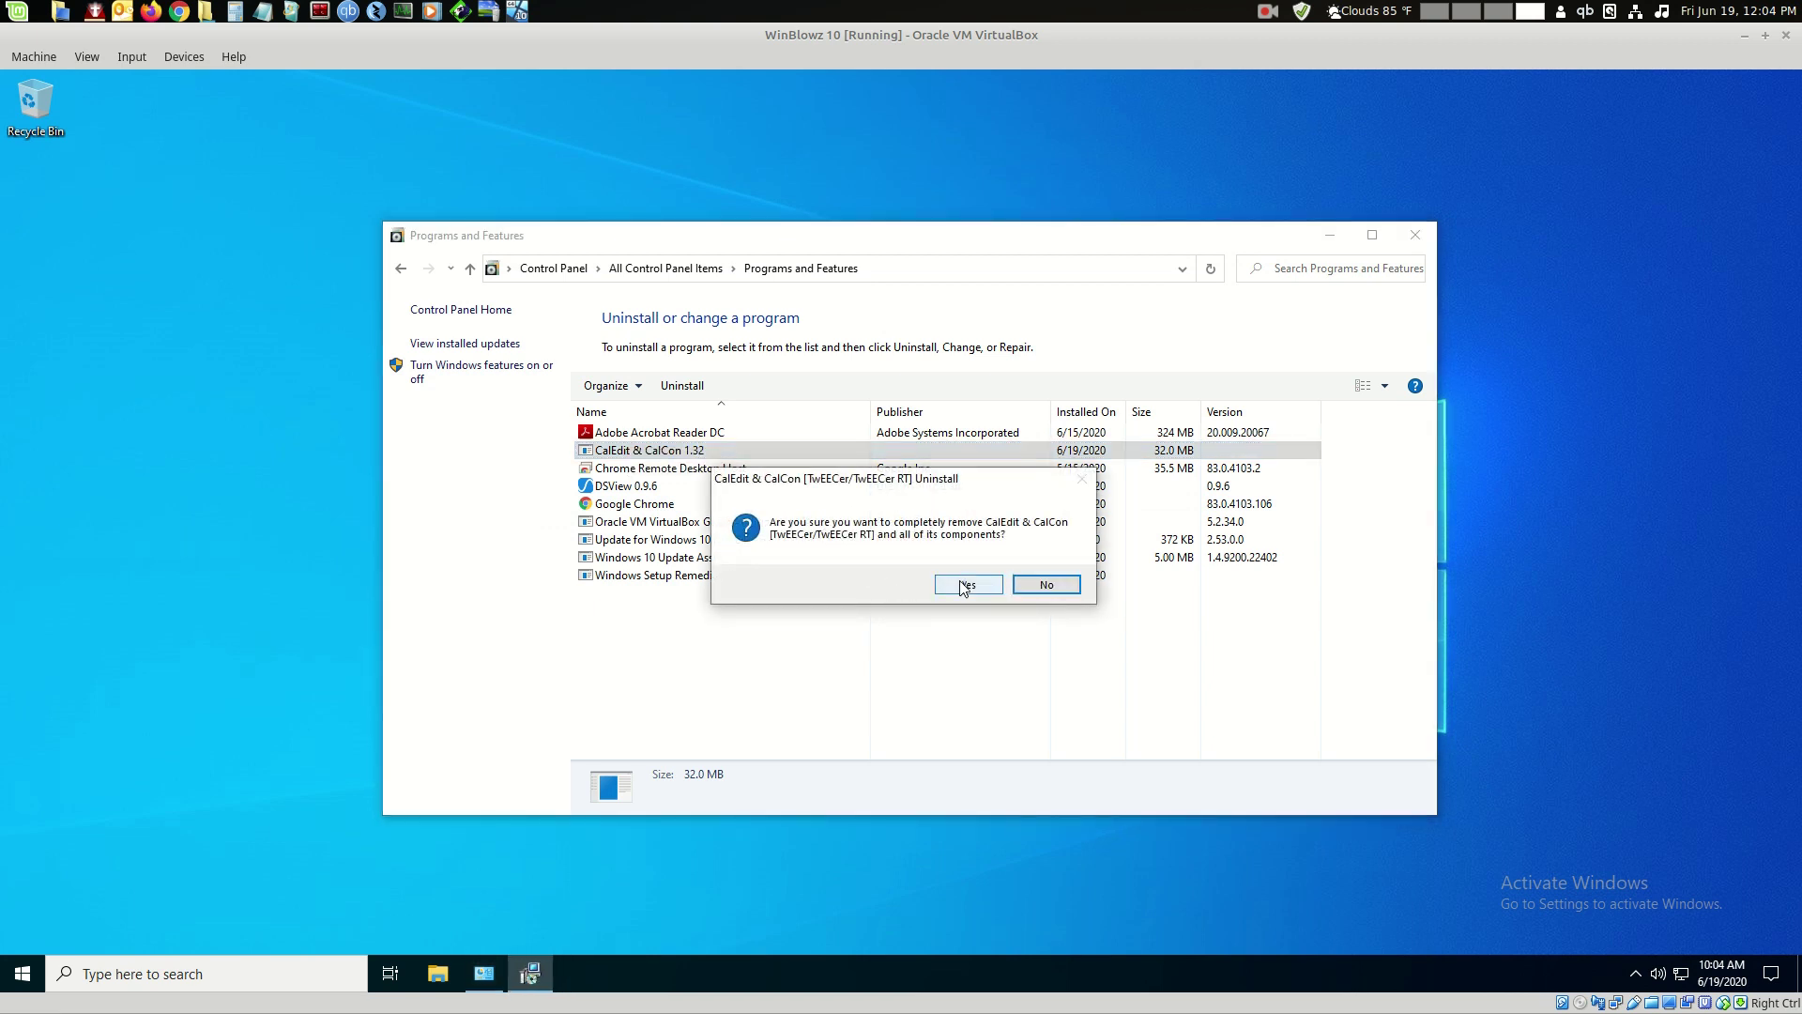
click(953, 587)
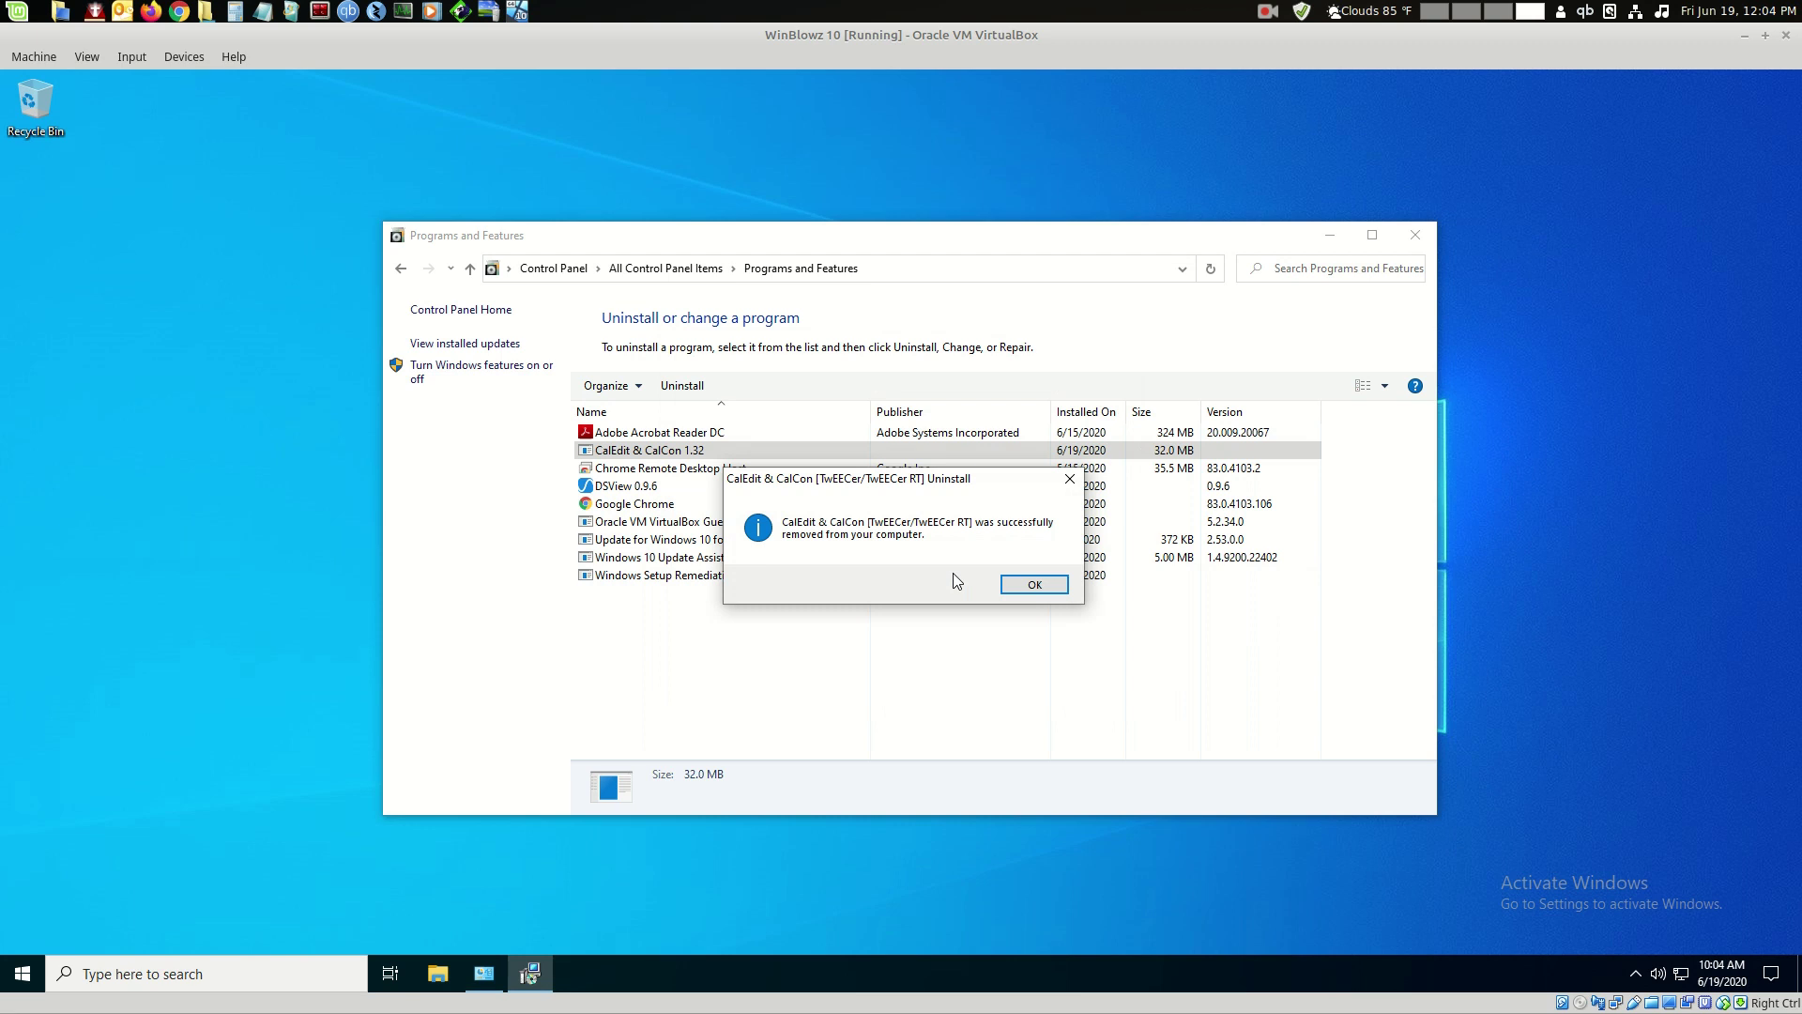
click(1034, 584)
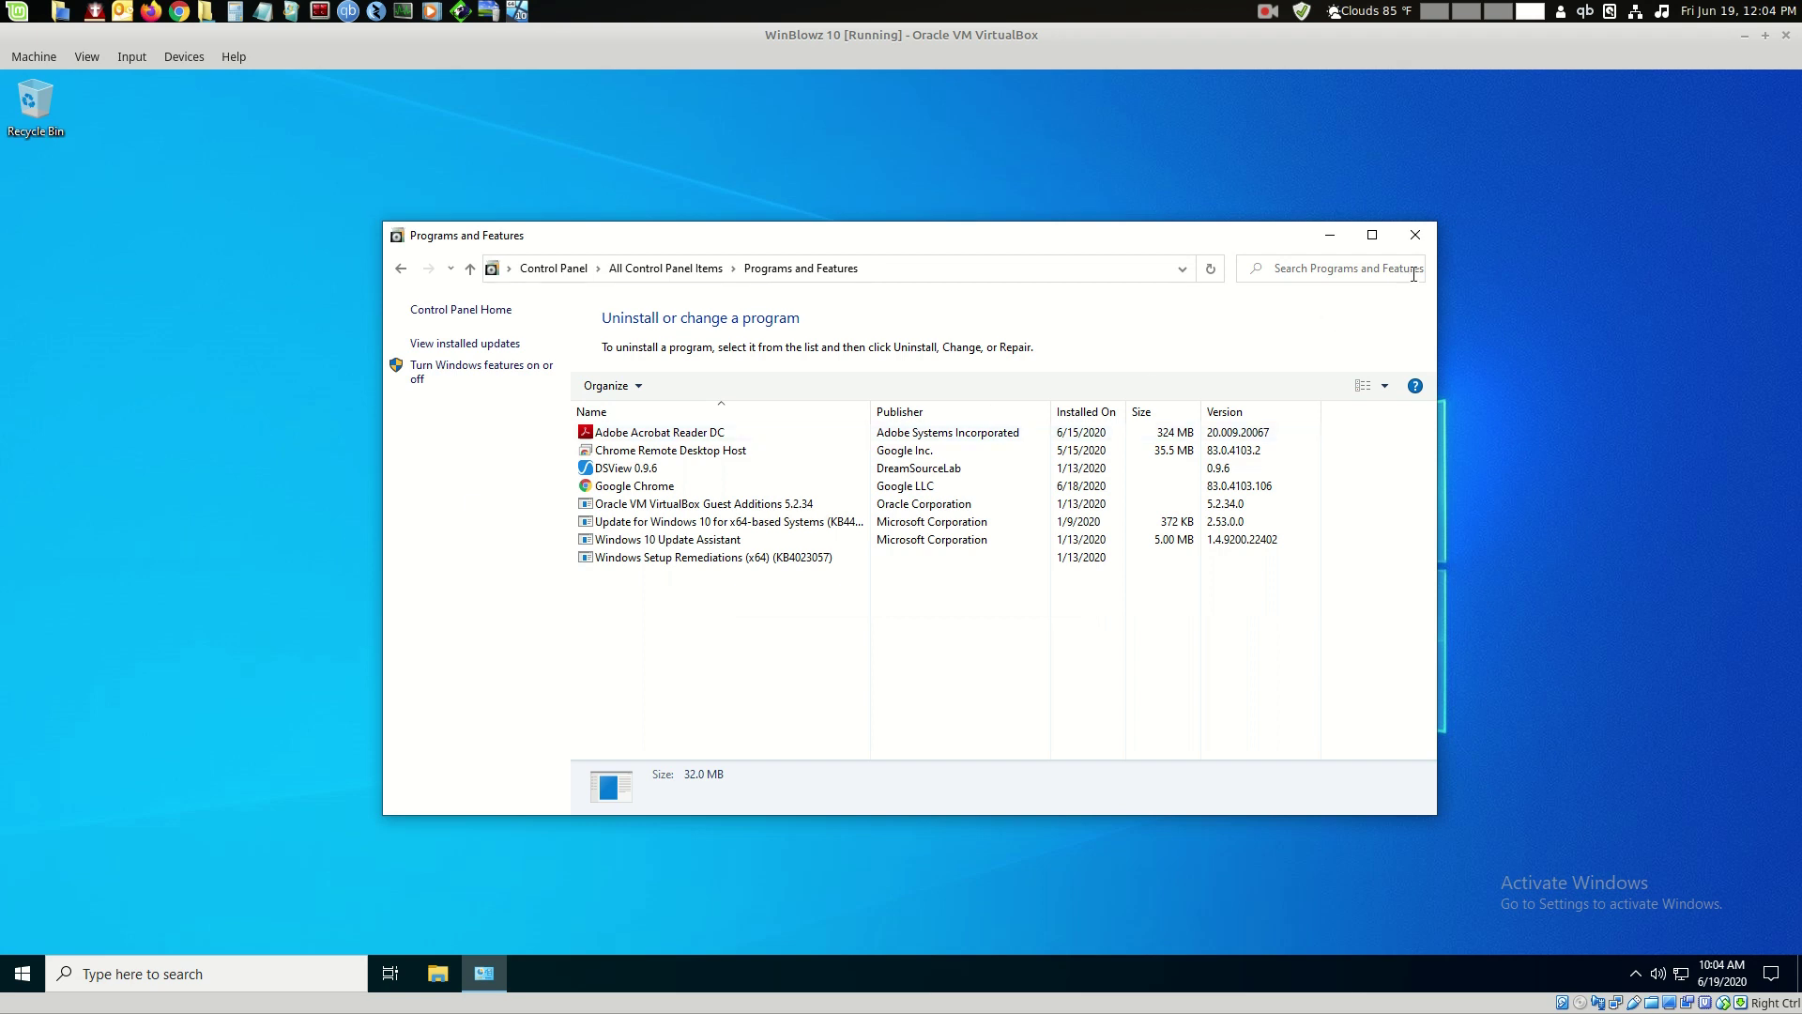
- Close Programs and Features and browse to C:\Program Files\Common Files in File Explorer
click(1415, 233)
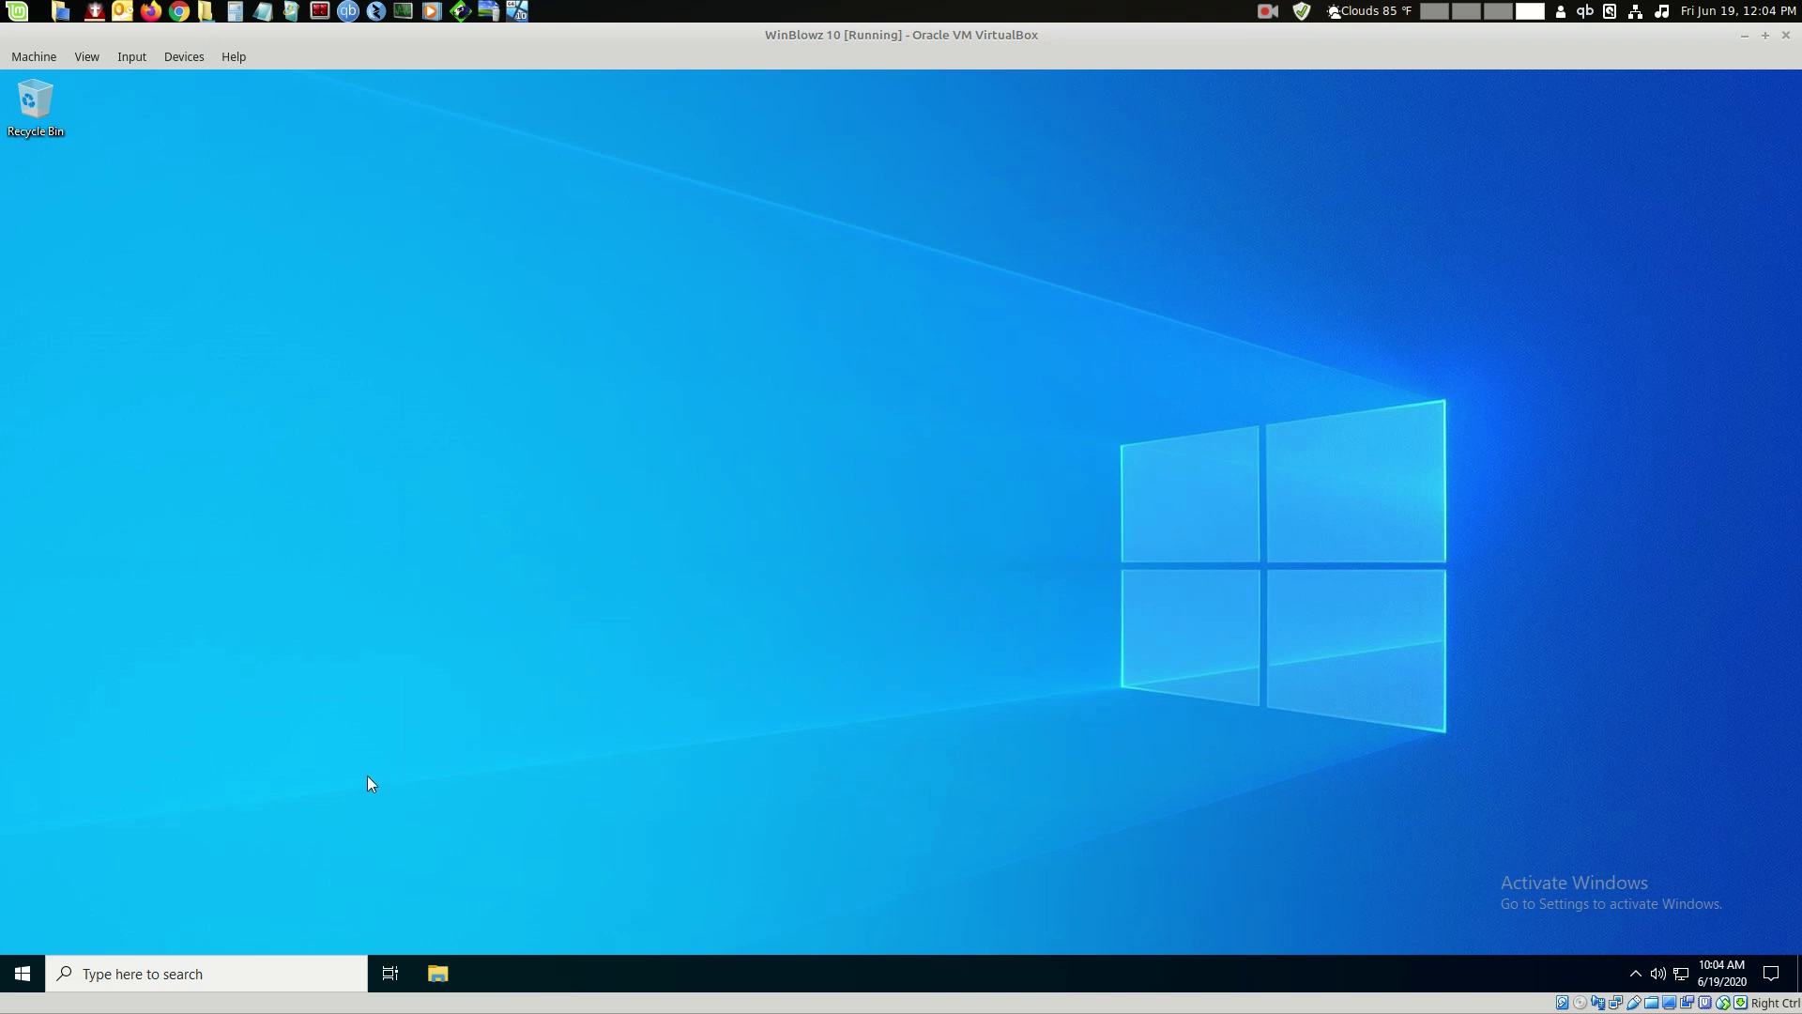
click(447, 976)
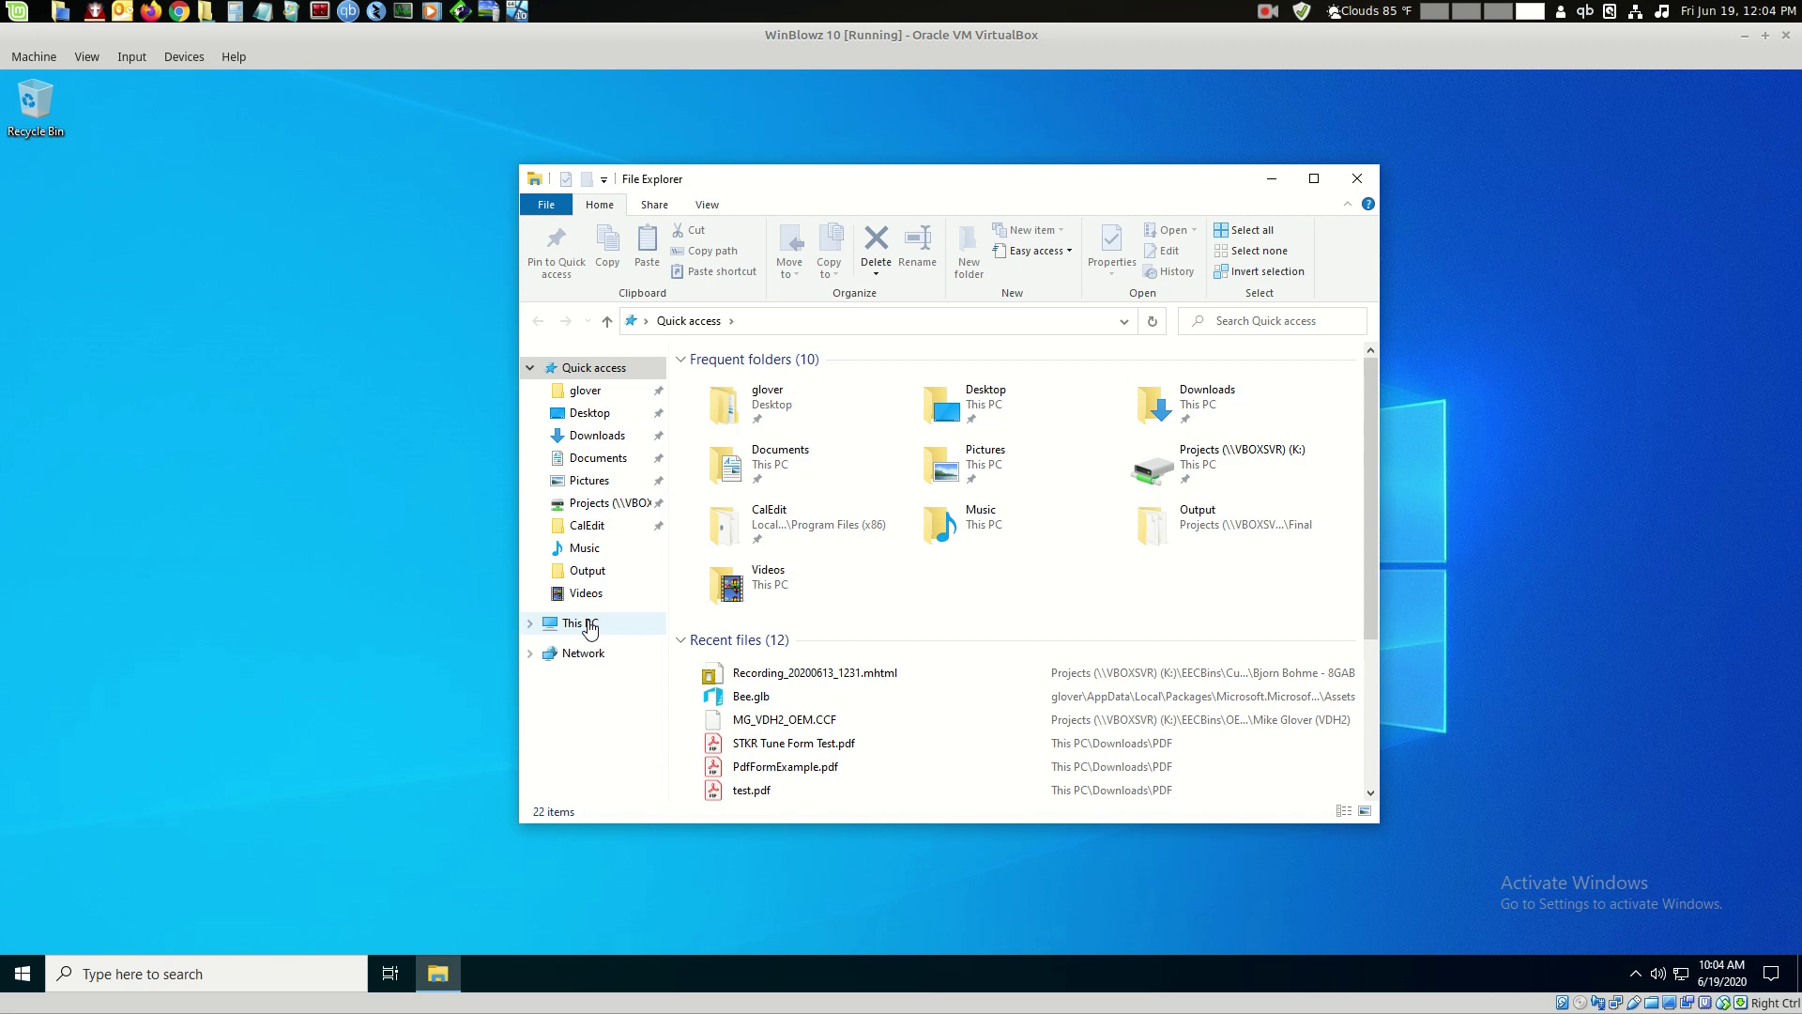
click(596, 629)
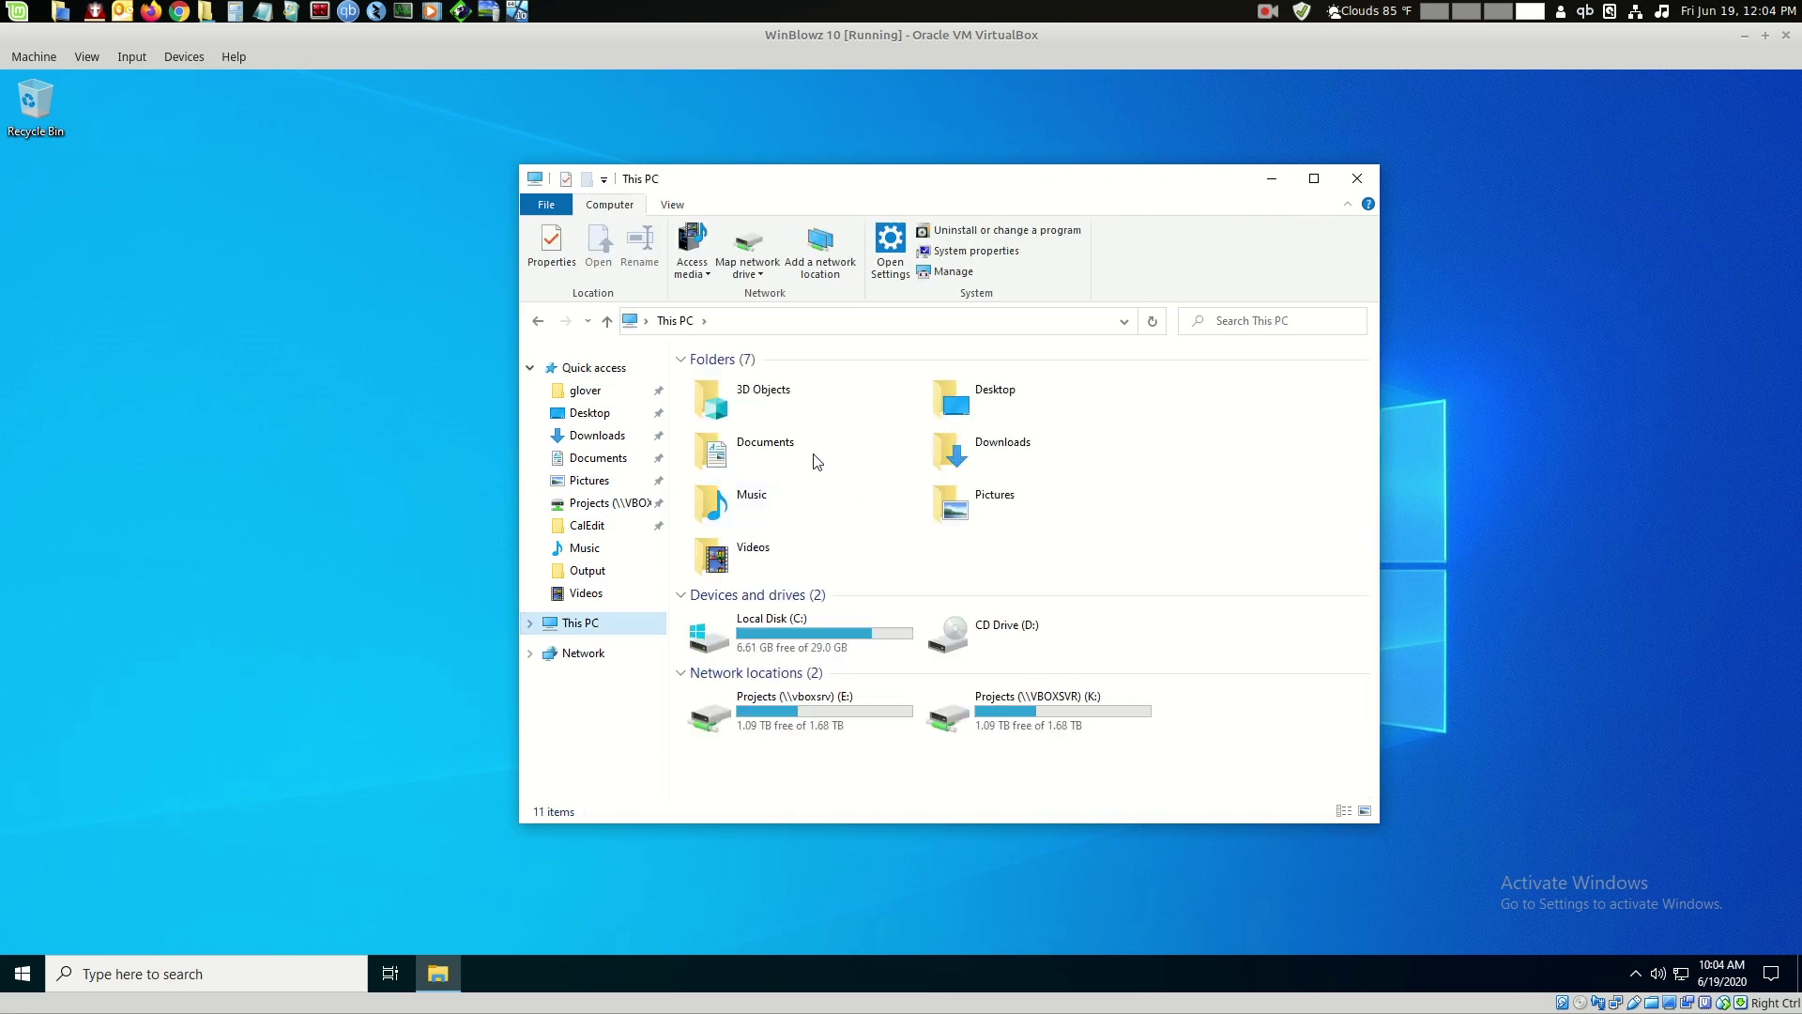
mouse_move(794, 640)
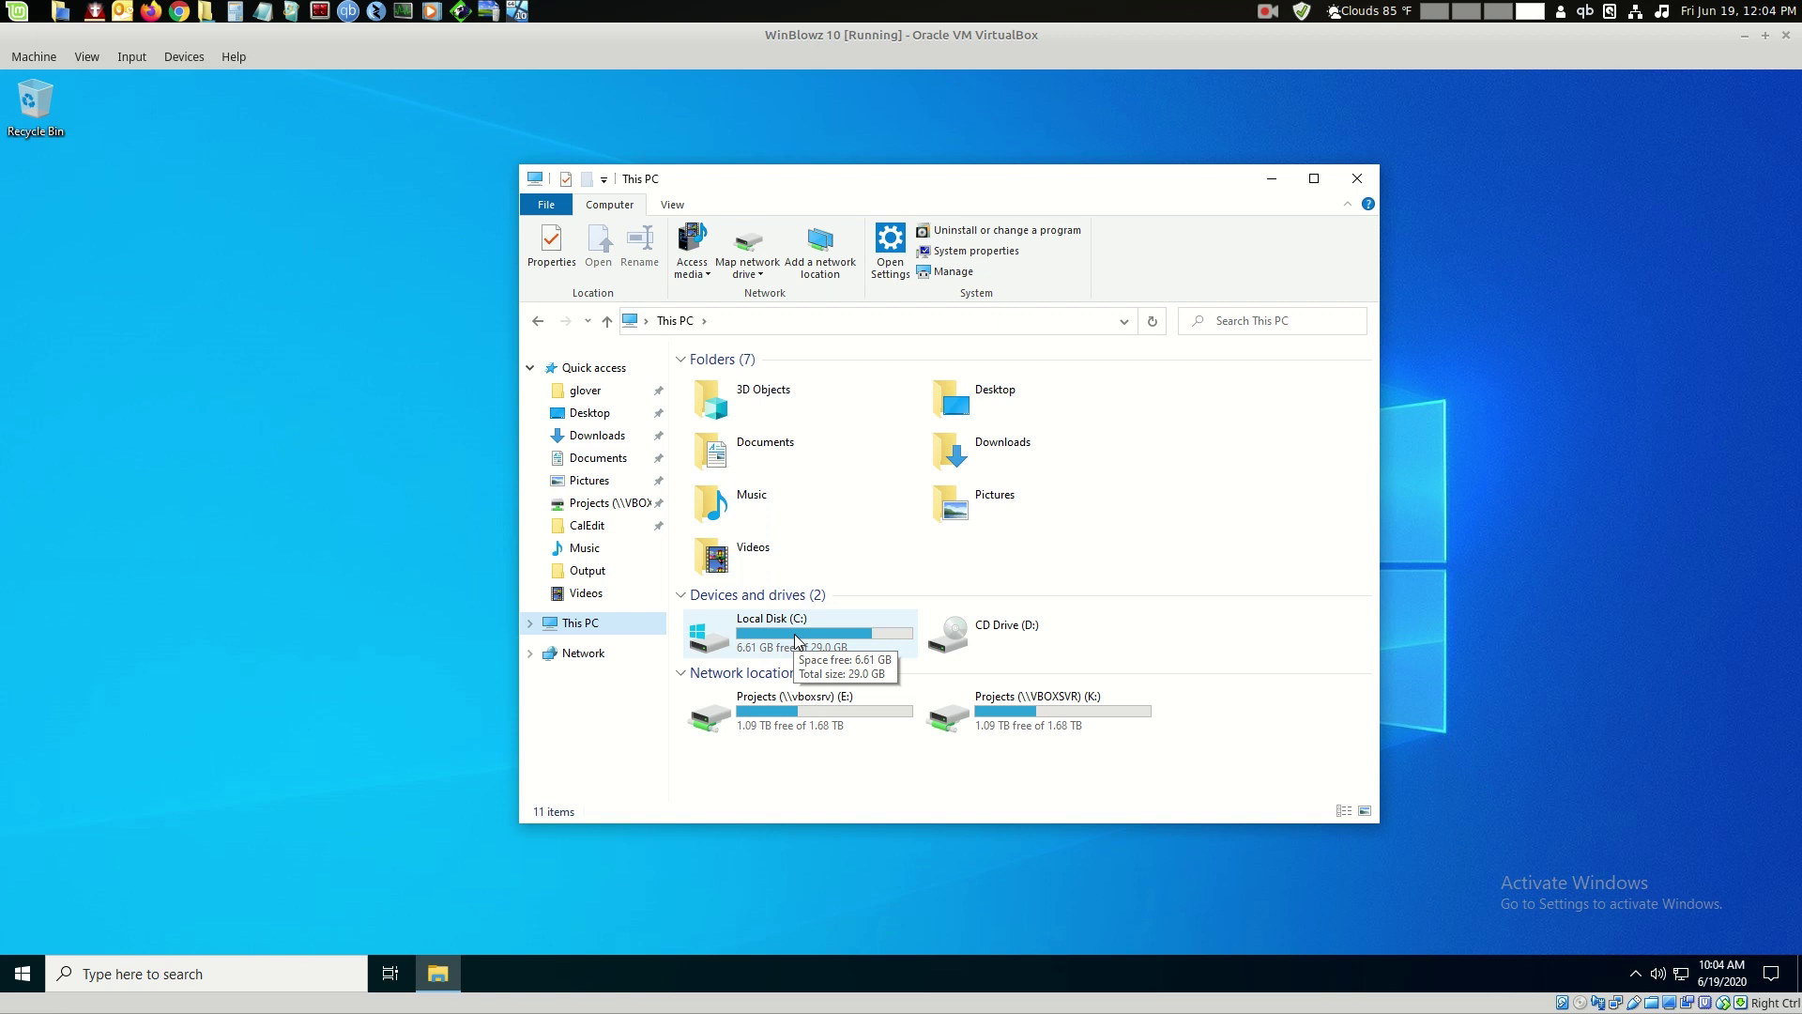
double_click(794, 640)
click(732, 402)
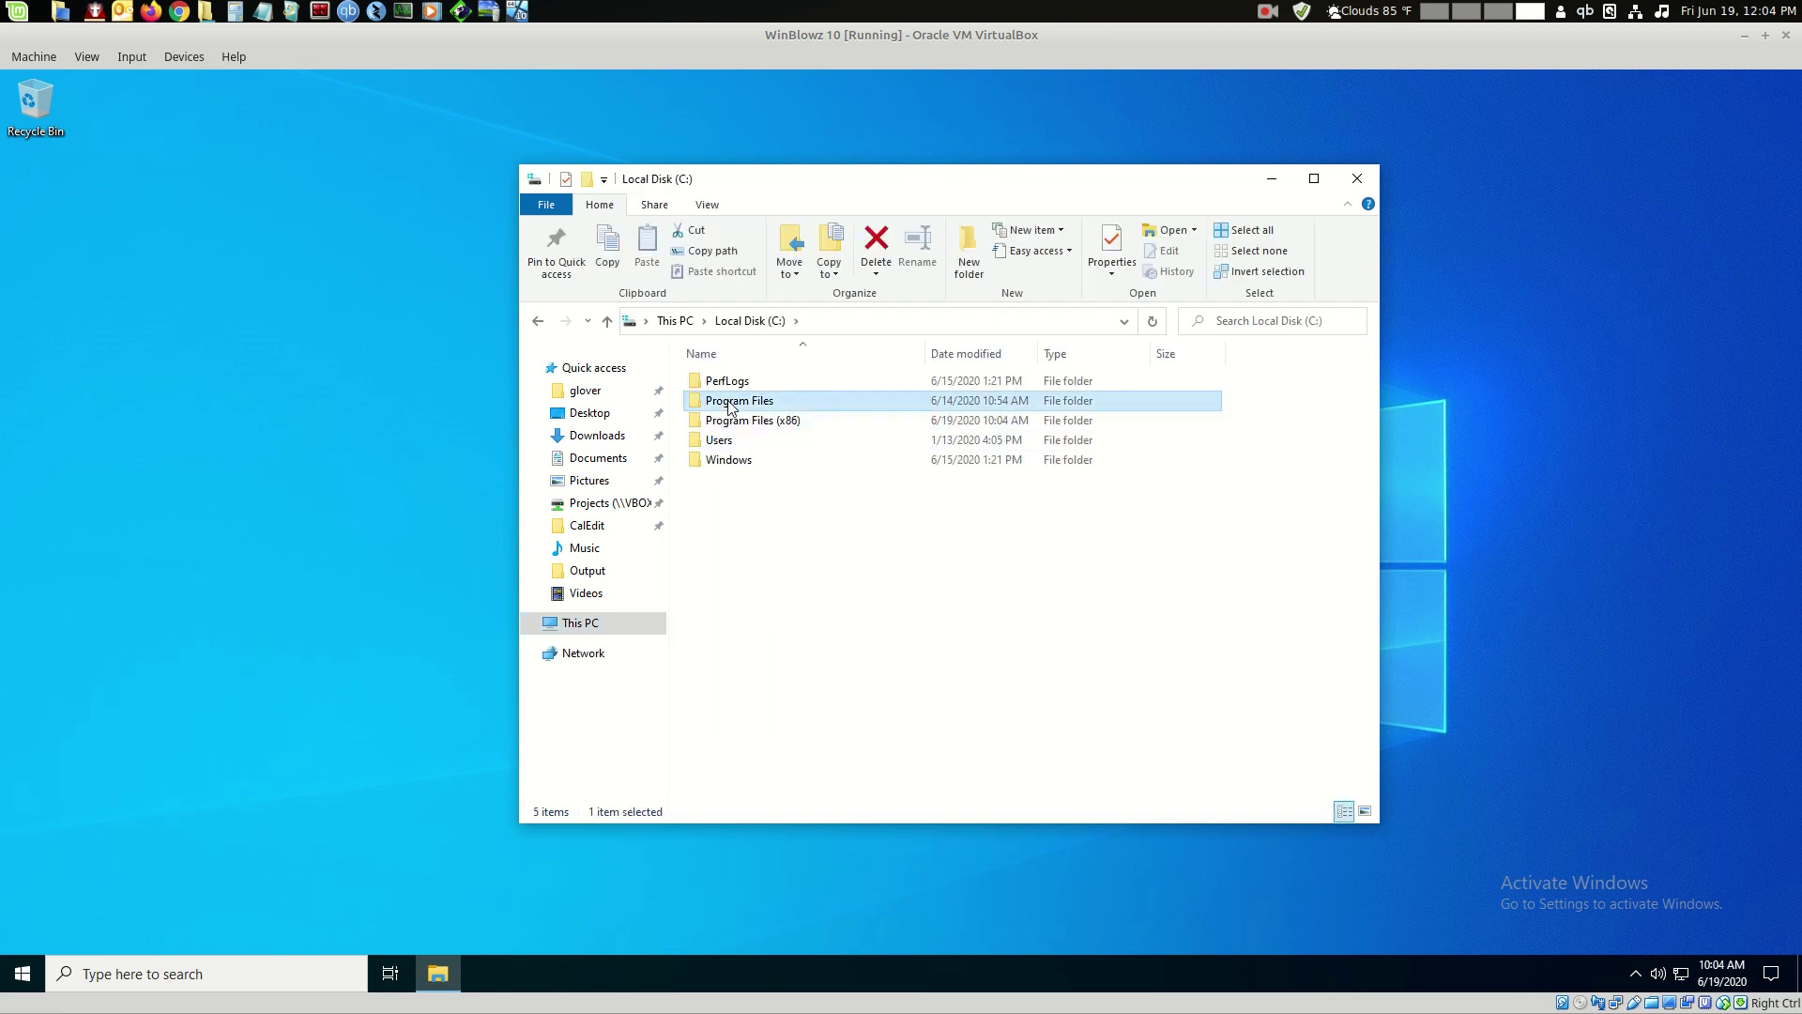
double_click(731, 402)
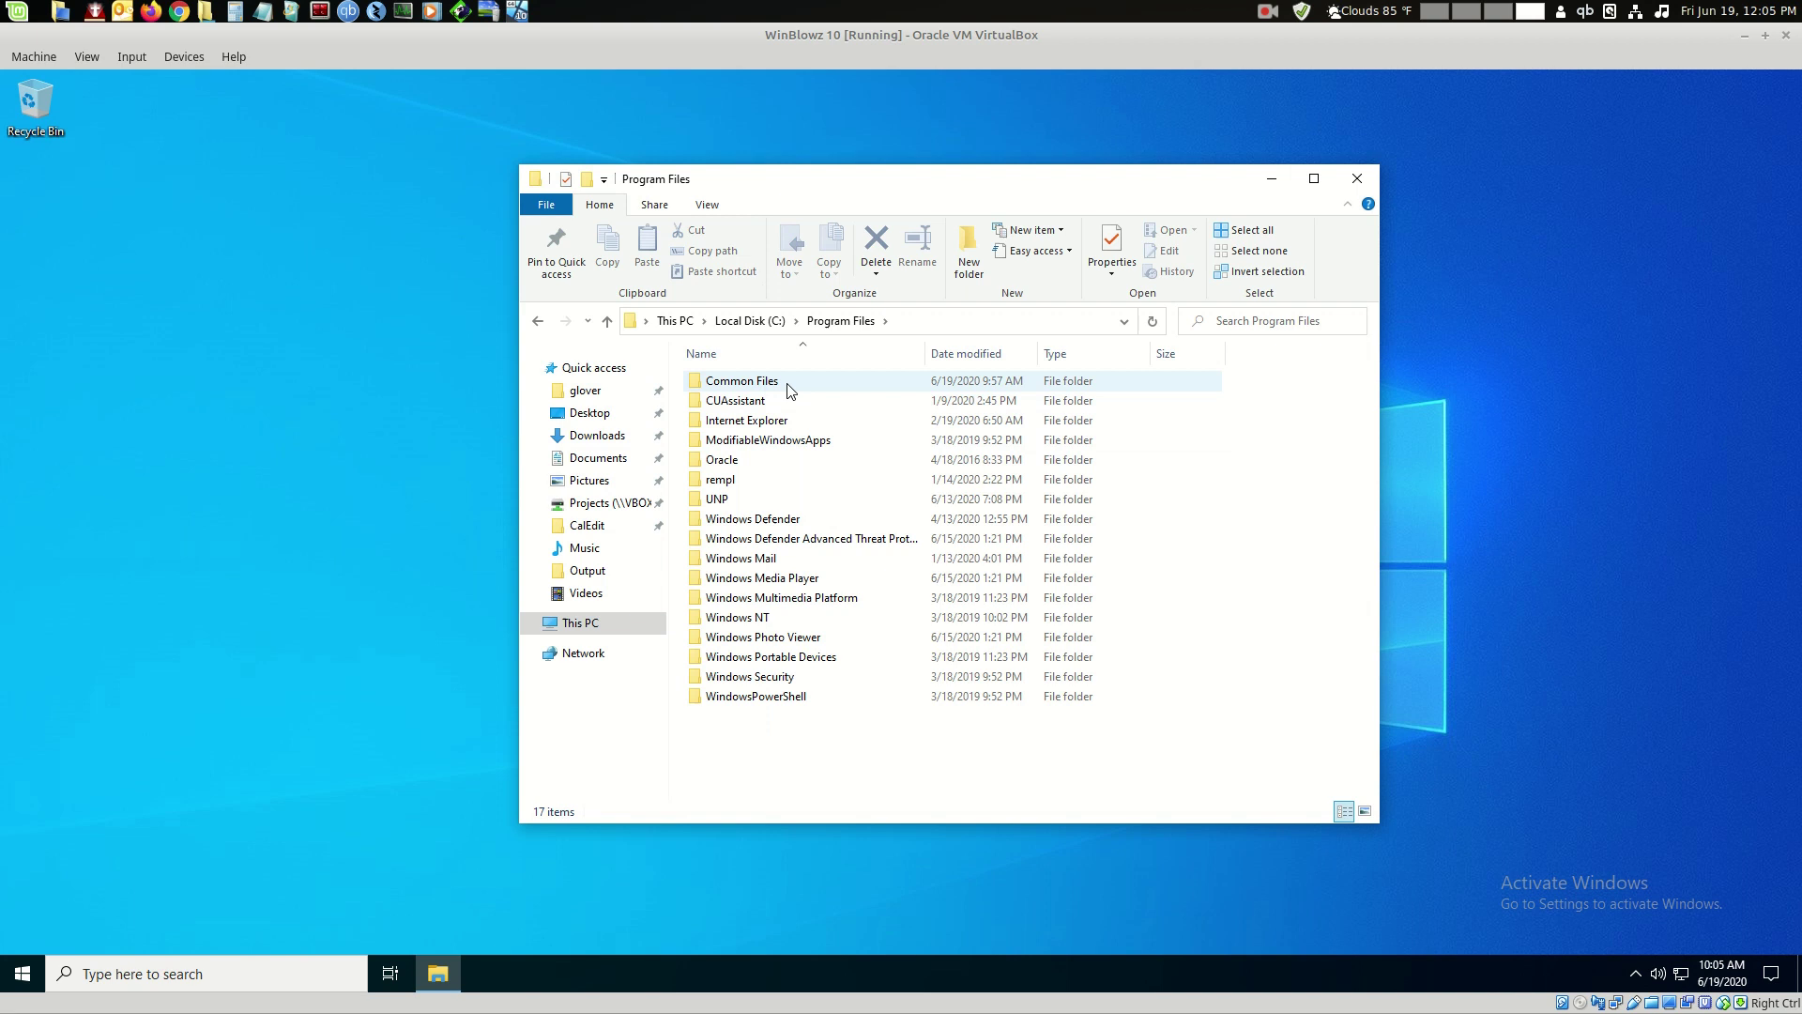
mouse_move(788, 388)
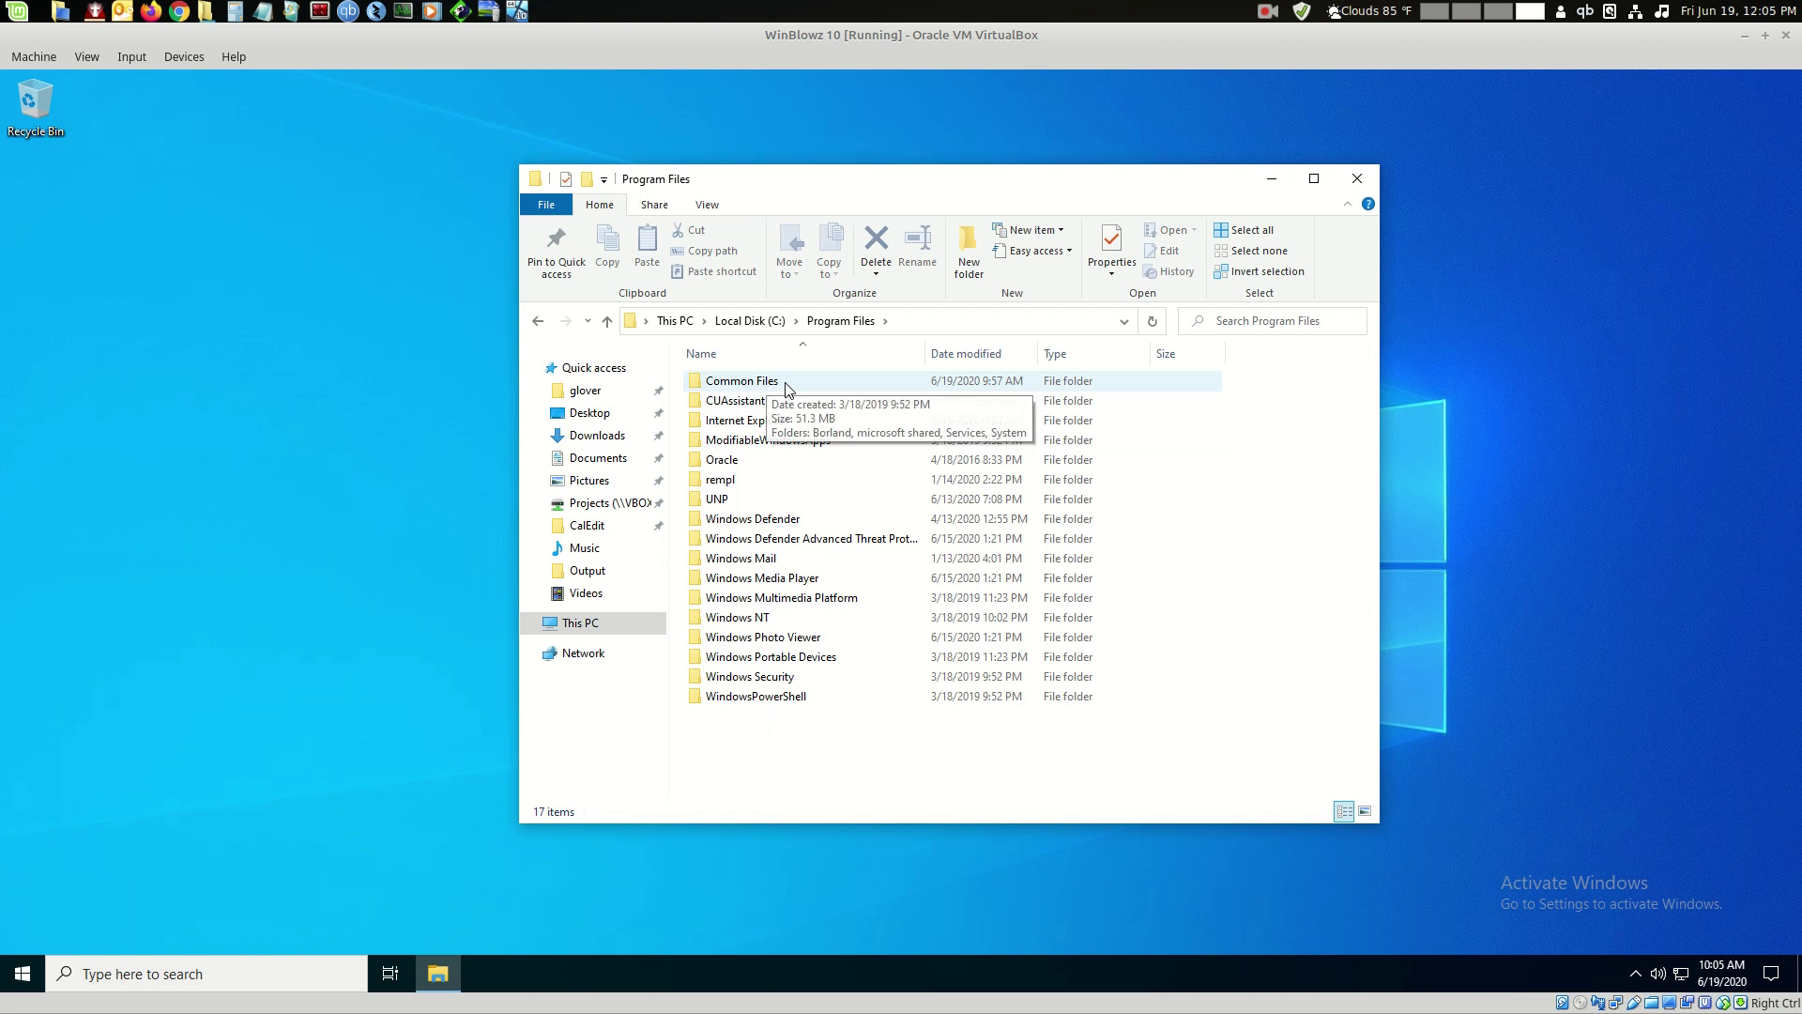
double_click(785, 385)
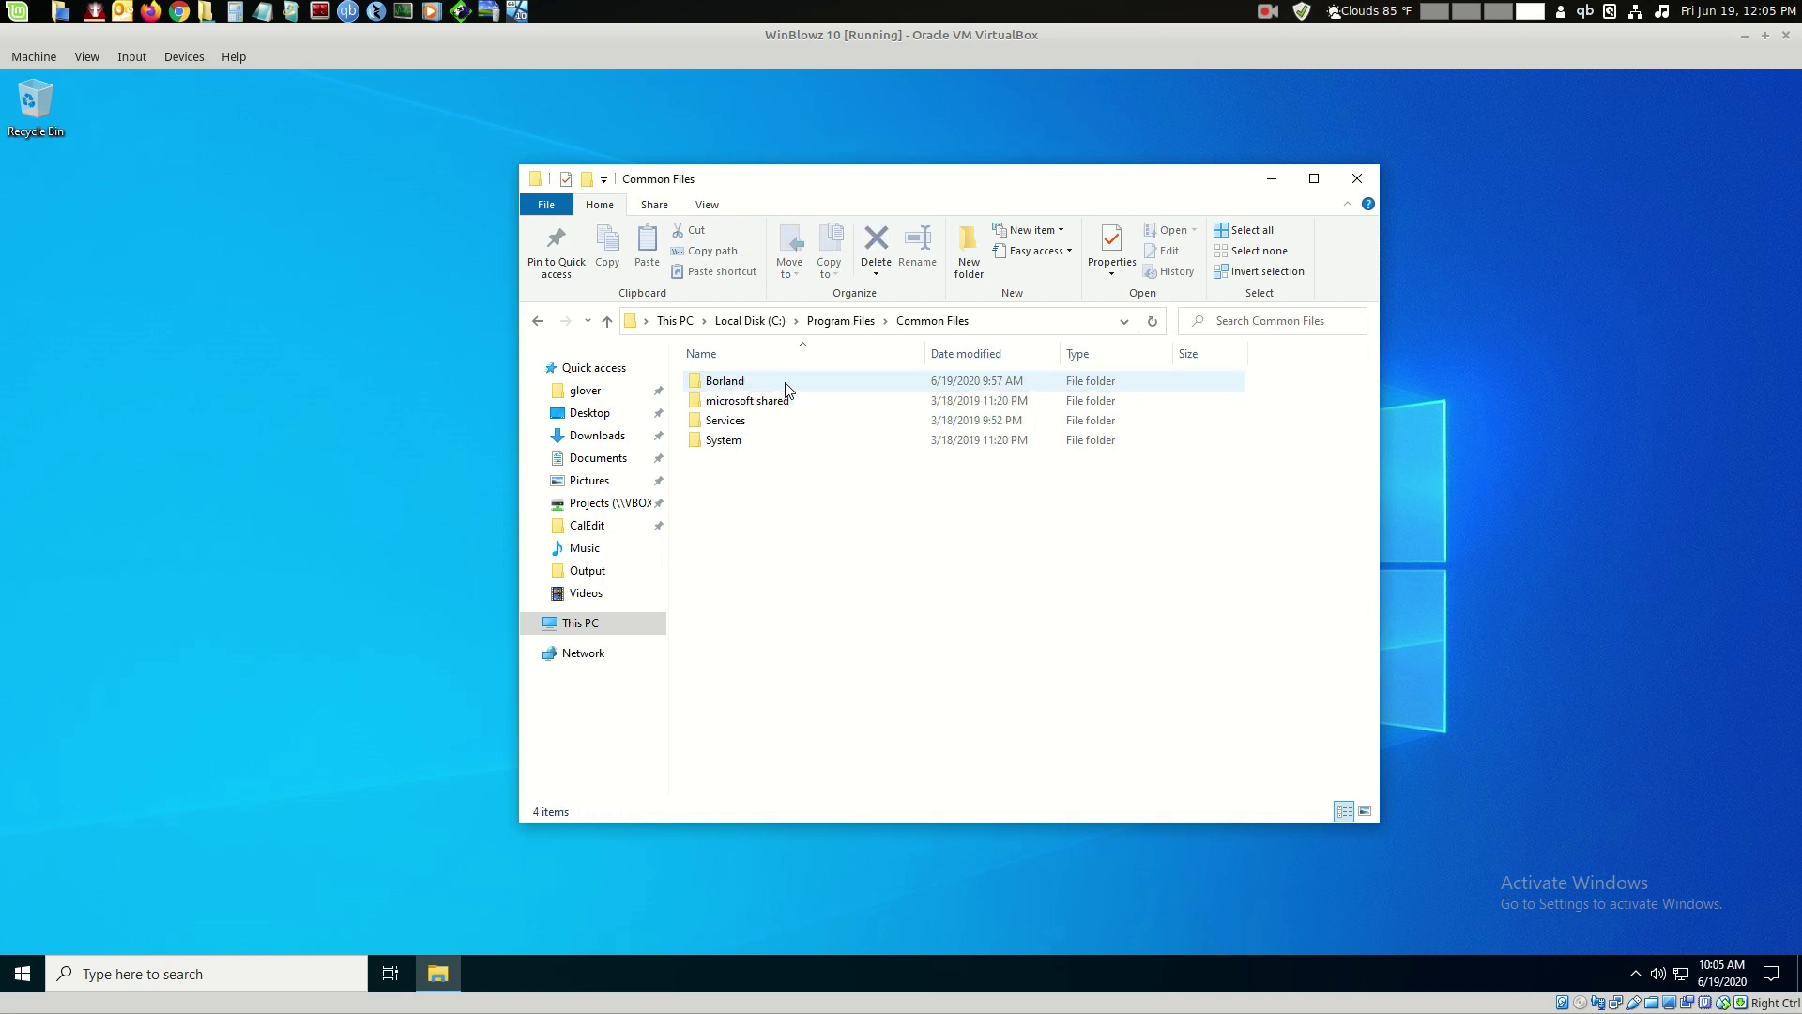
- Check the Borland folder's contents, then delete it with administrator permission
double_click(768, 385)
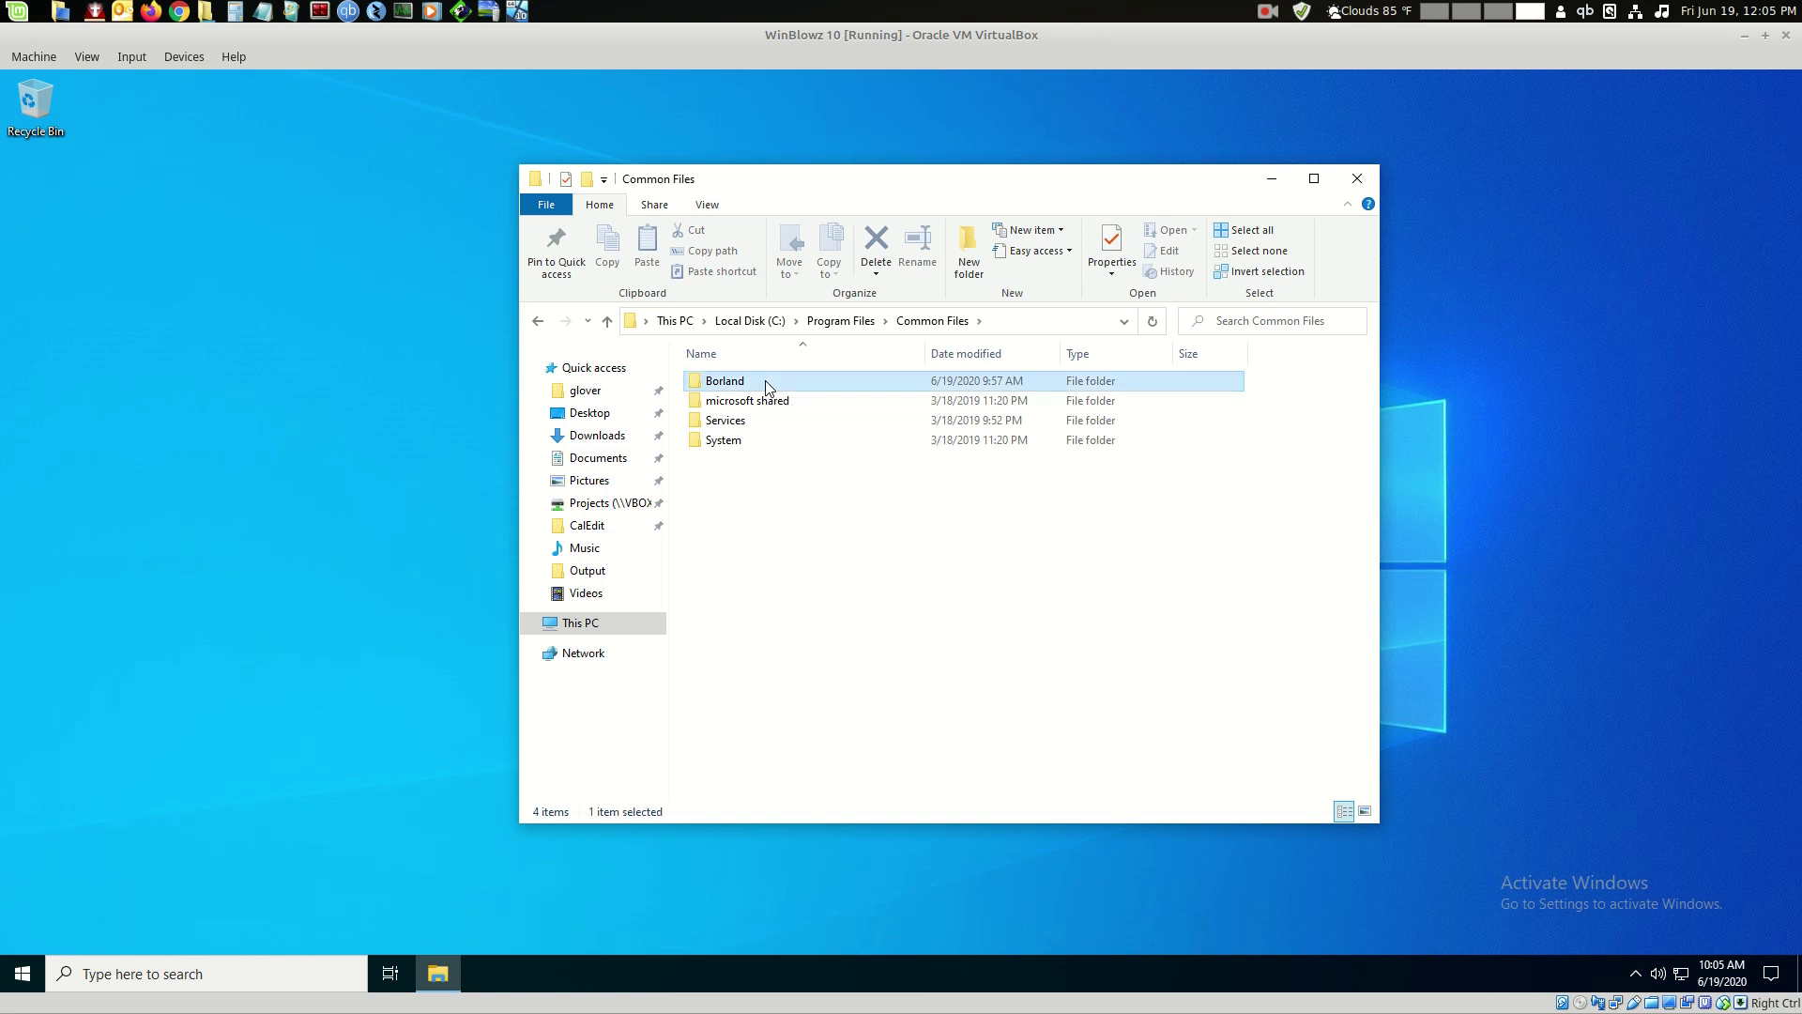
click(903, 326)
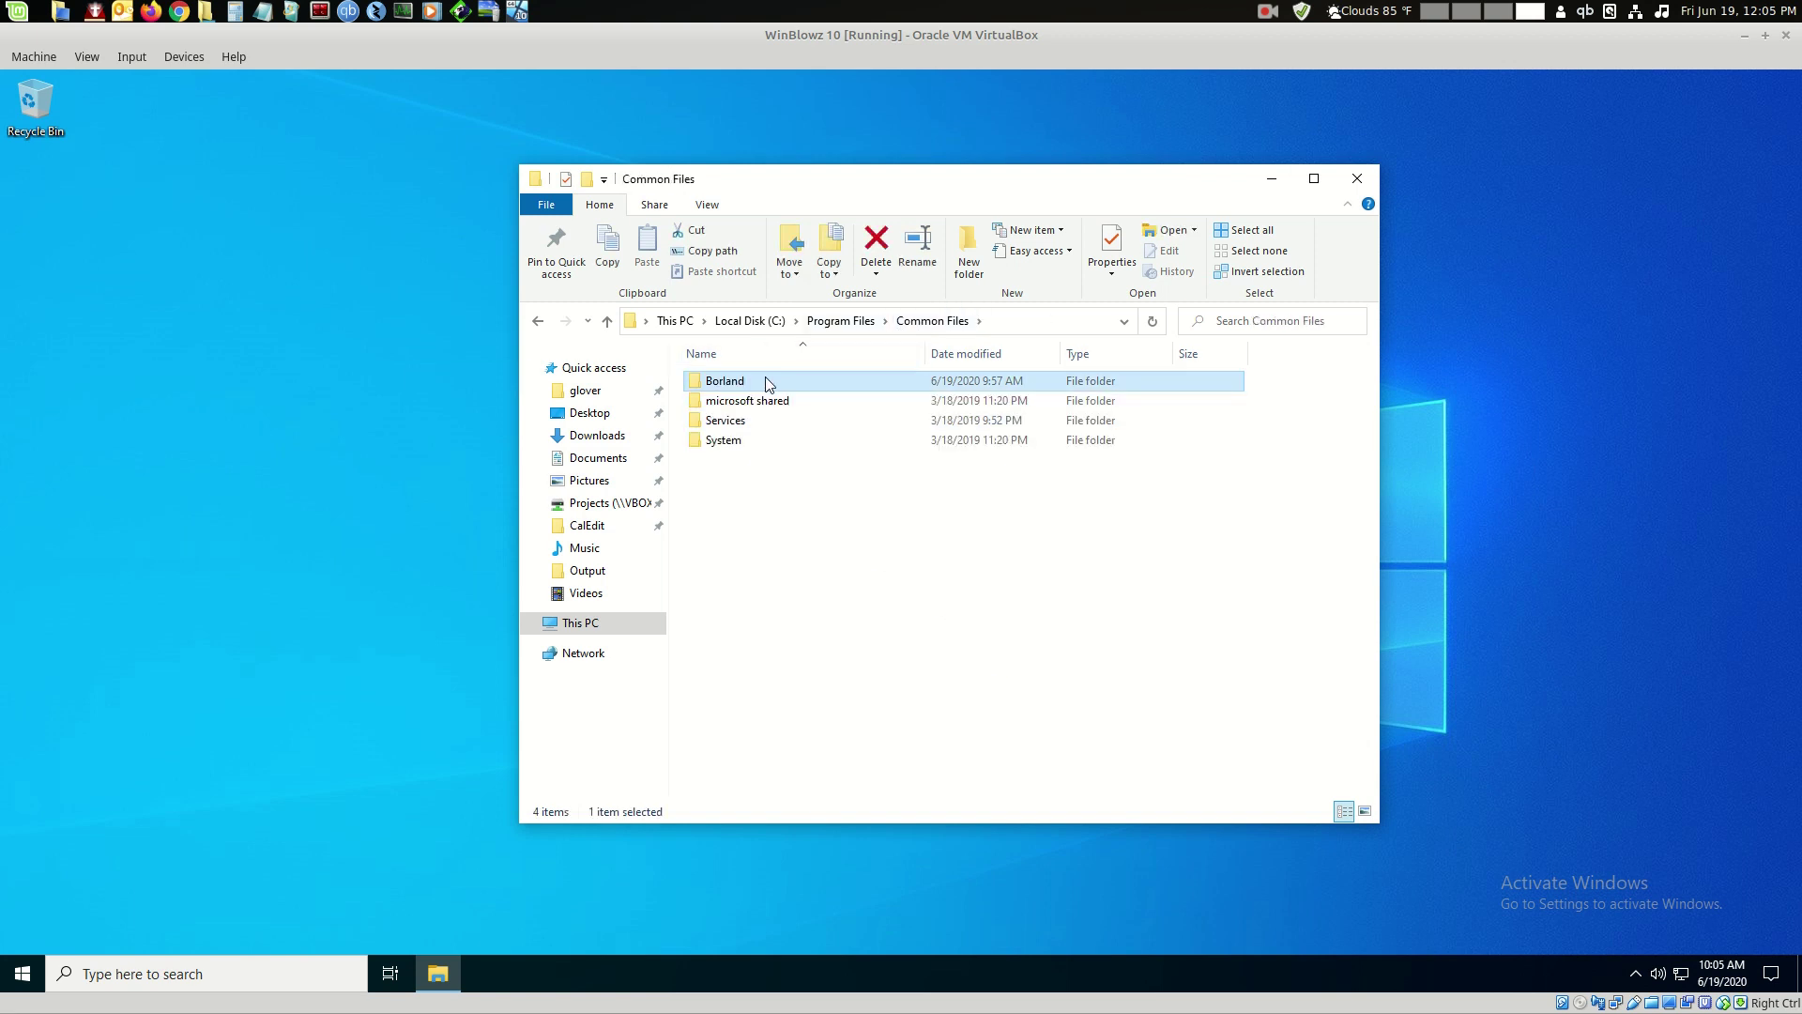
key(Delete)
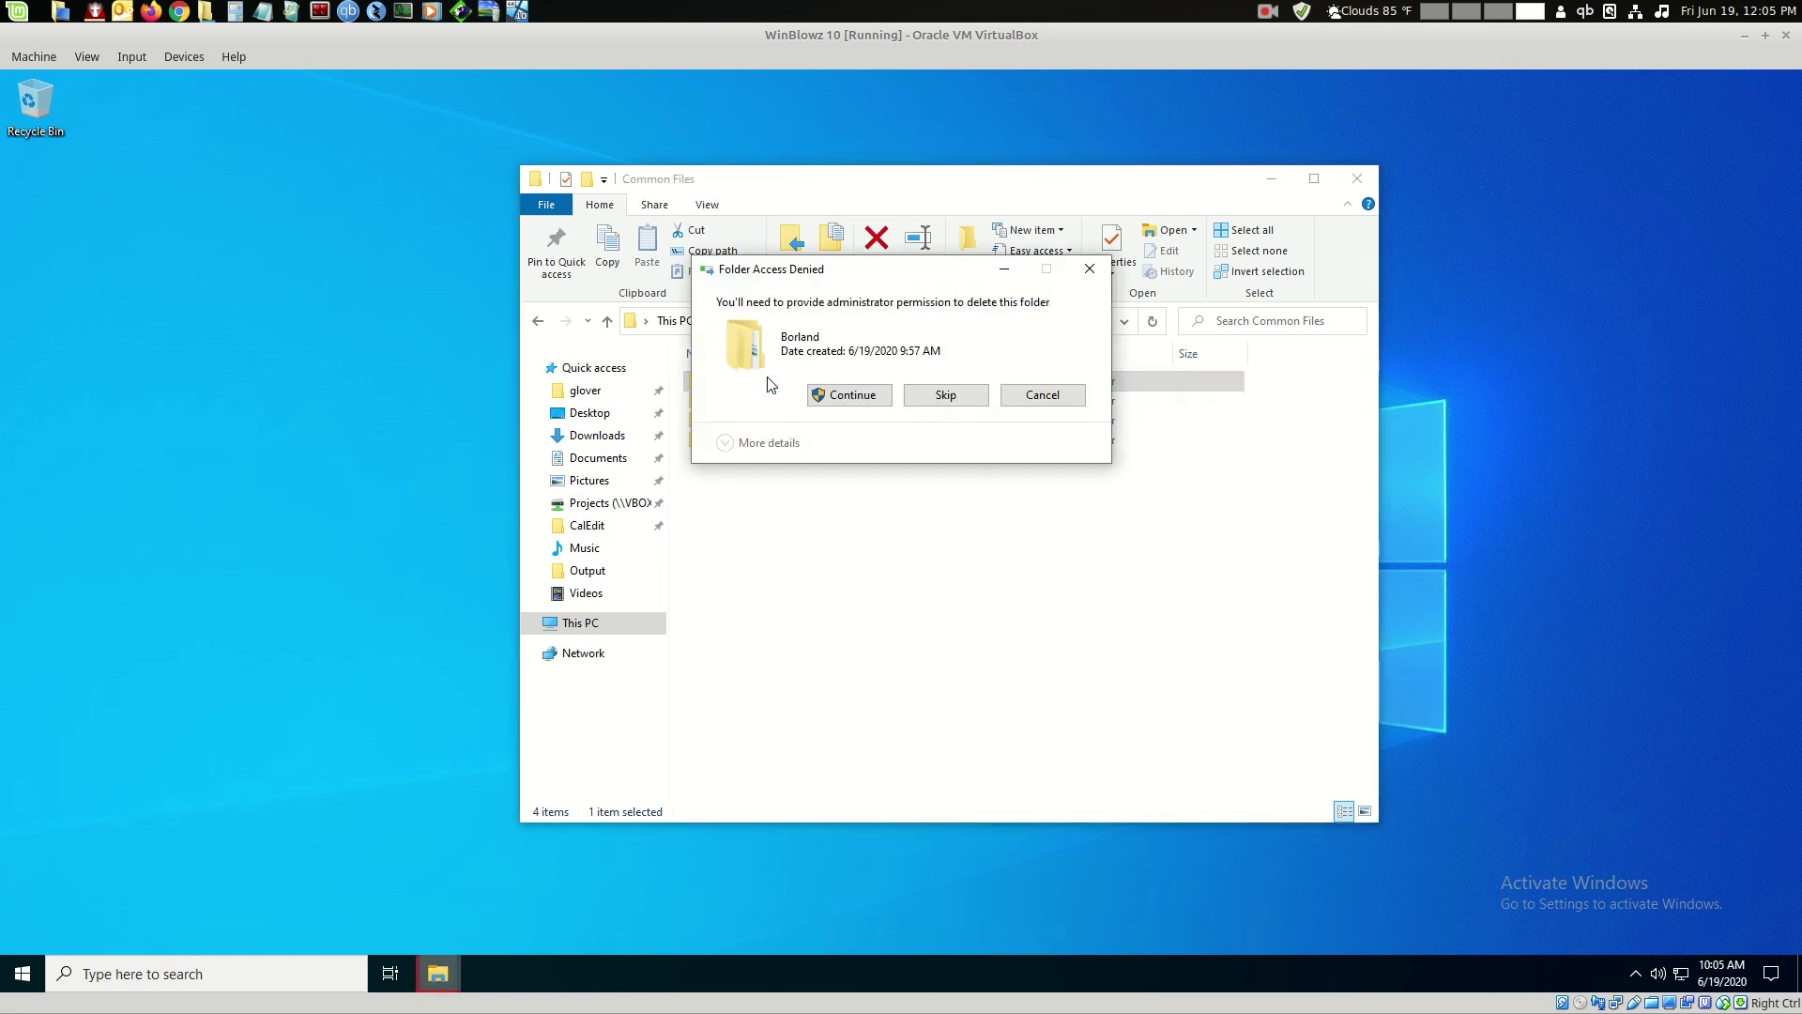
click(849, 396)
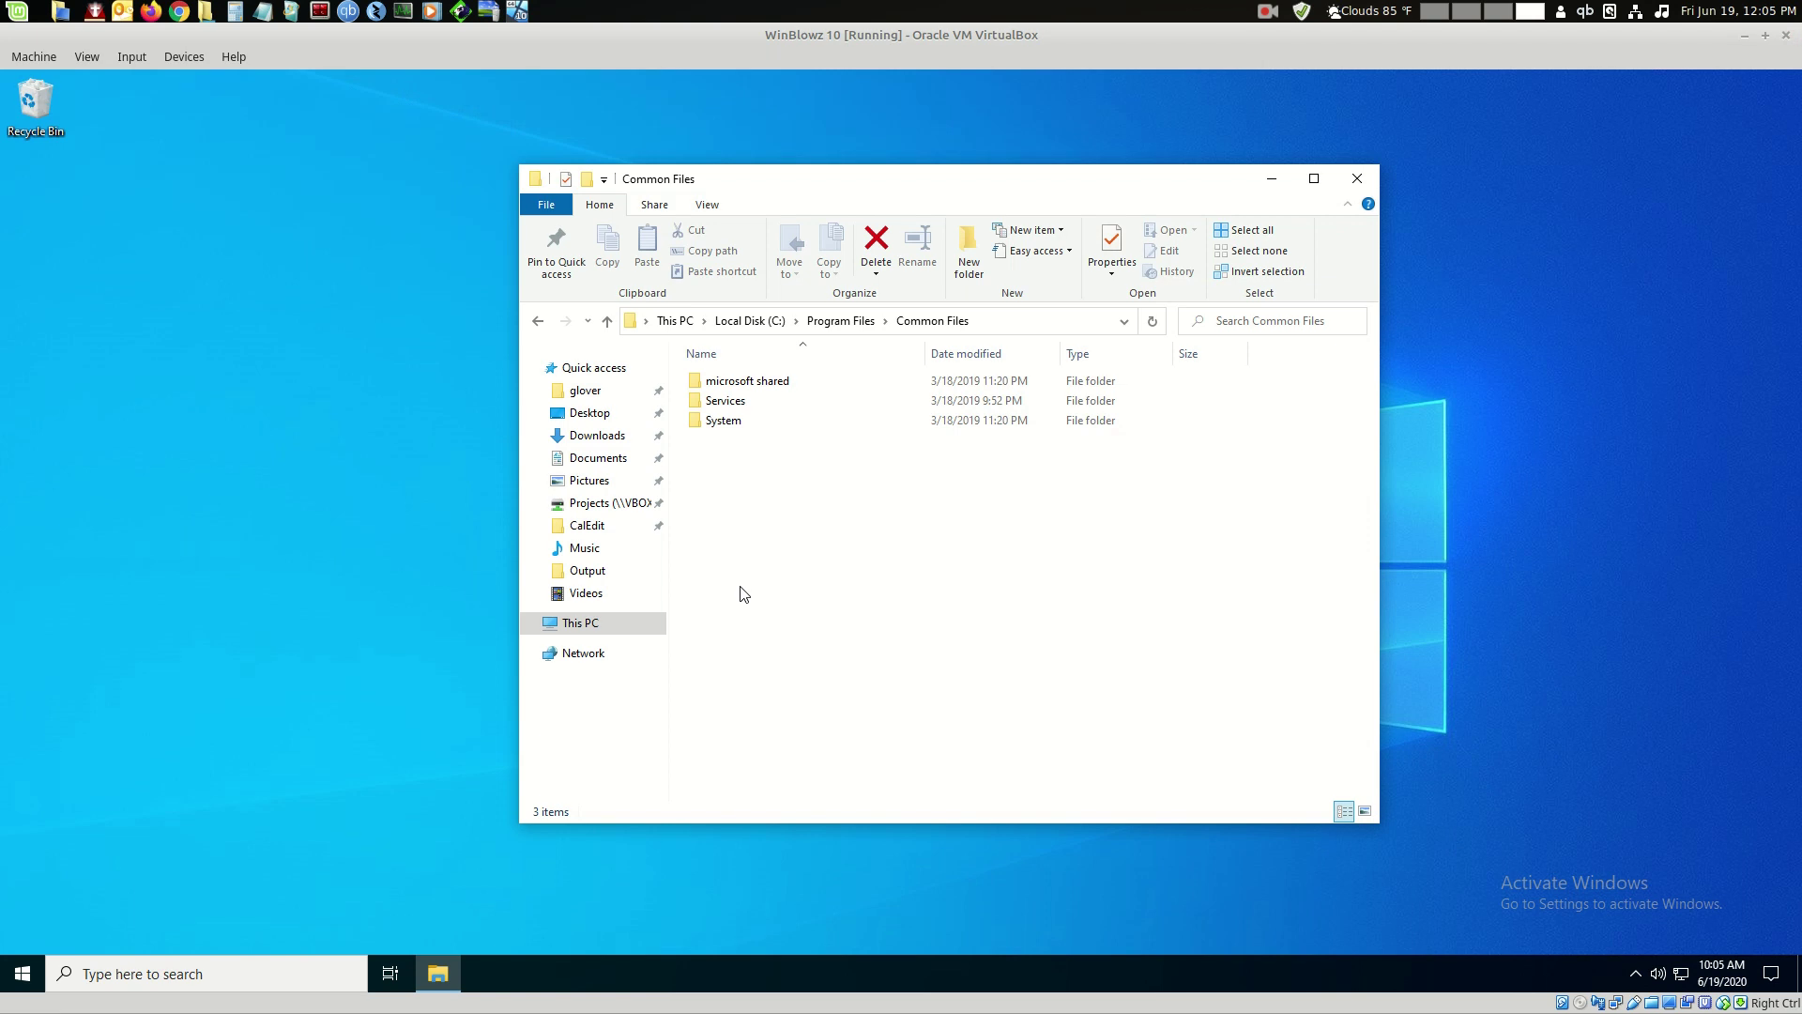
- Download the CE135 CalEdit & CalCon installer from tweecer.com's Downloads page
click(187, 977)
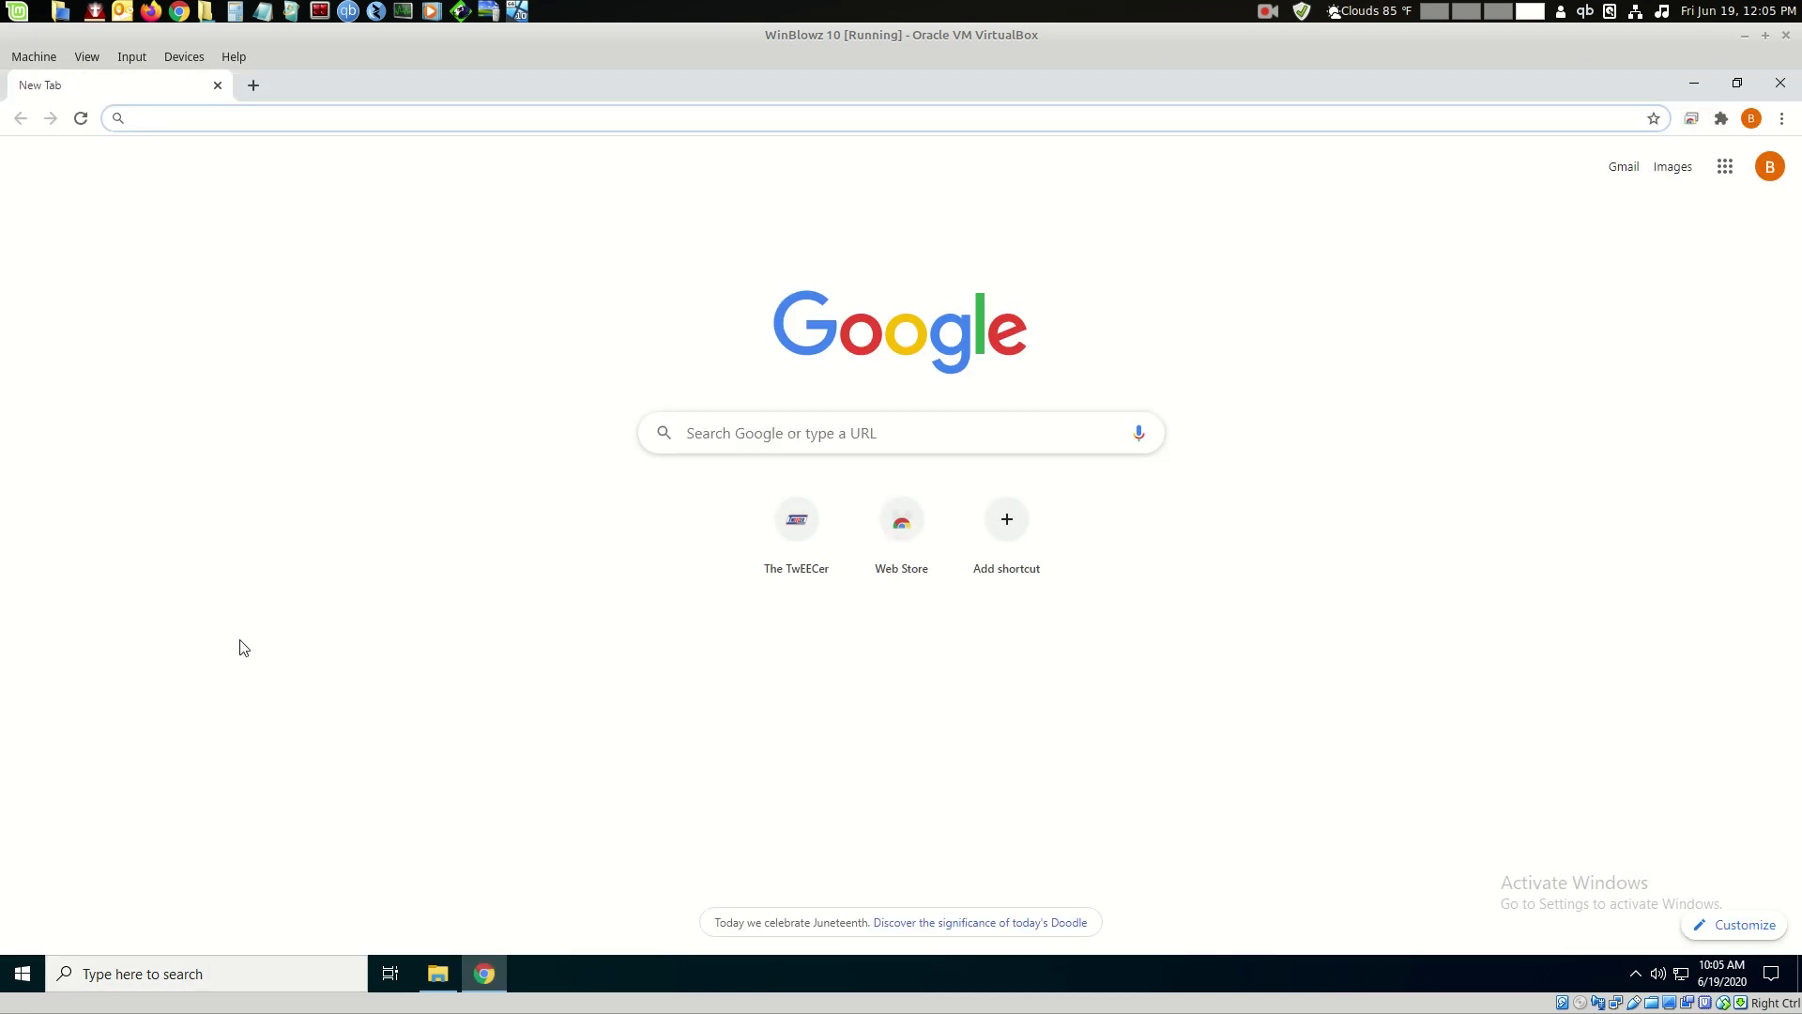
text(www.)
key(Return)
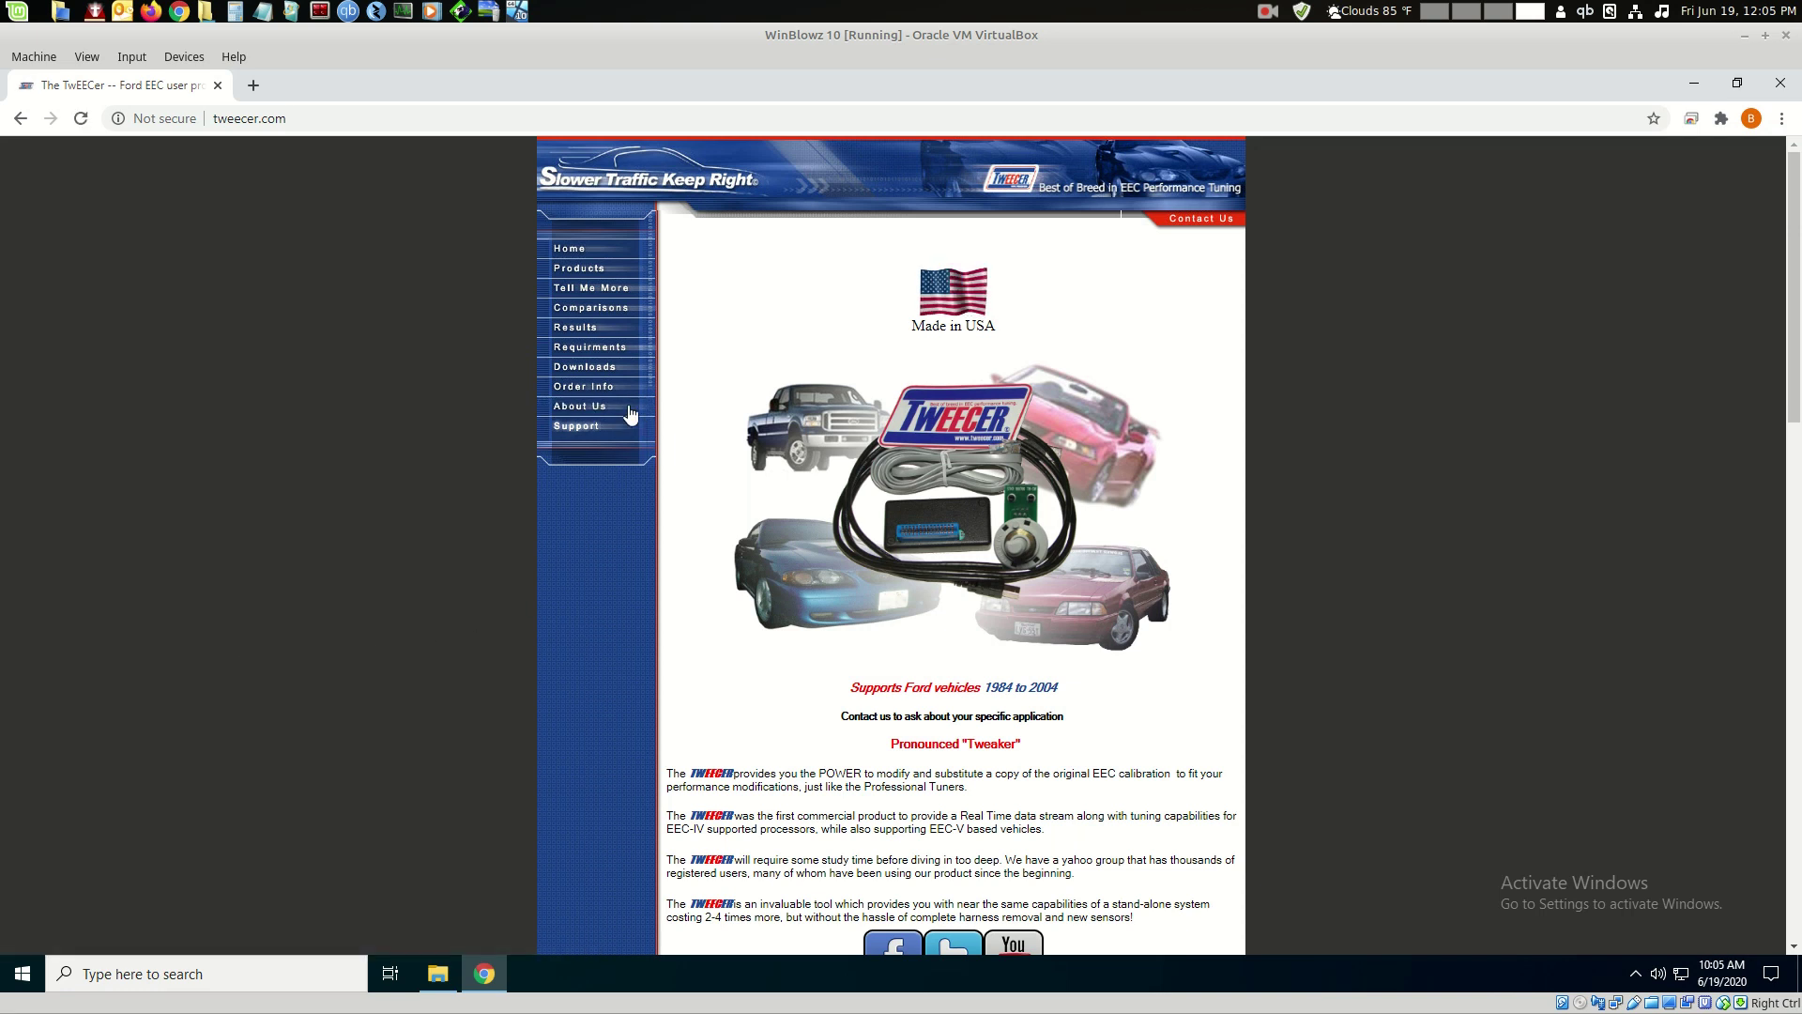
click(585, 371)
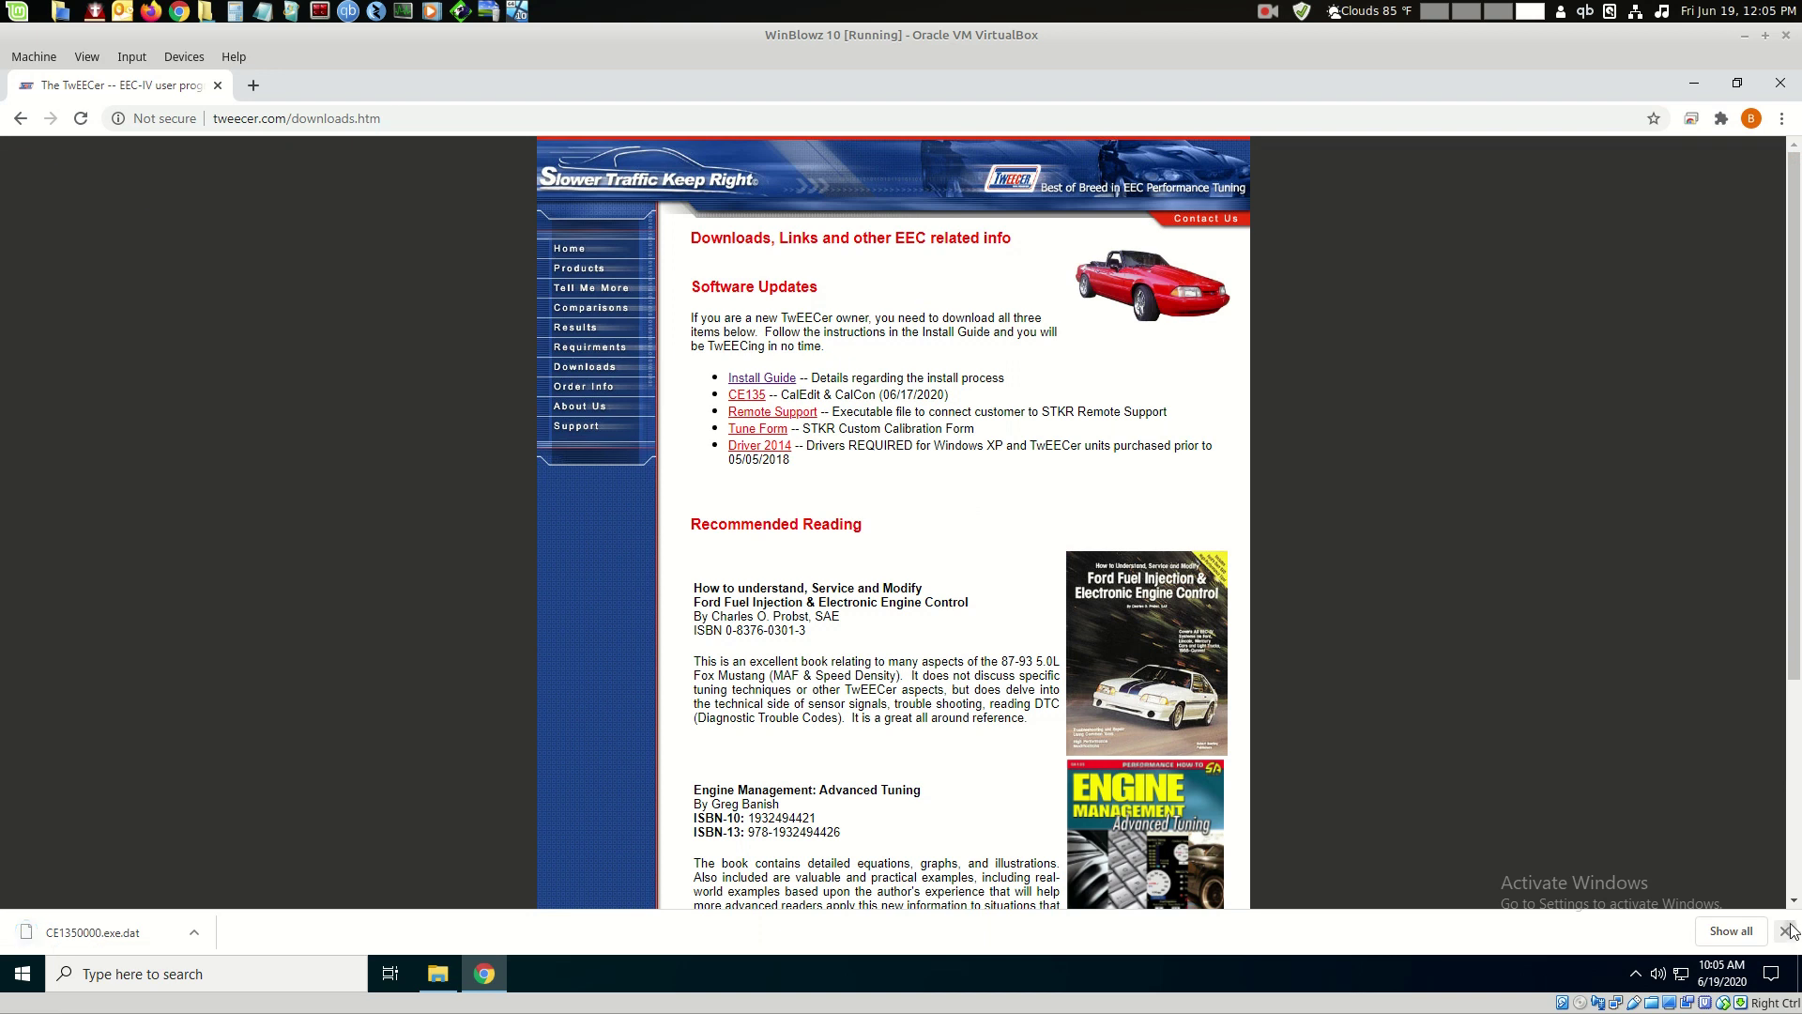
click(1787, 931)
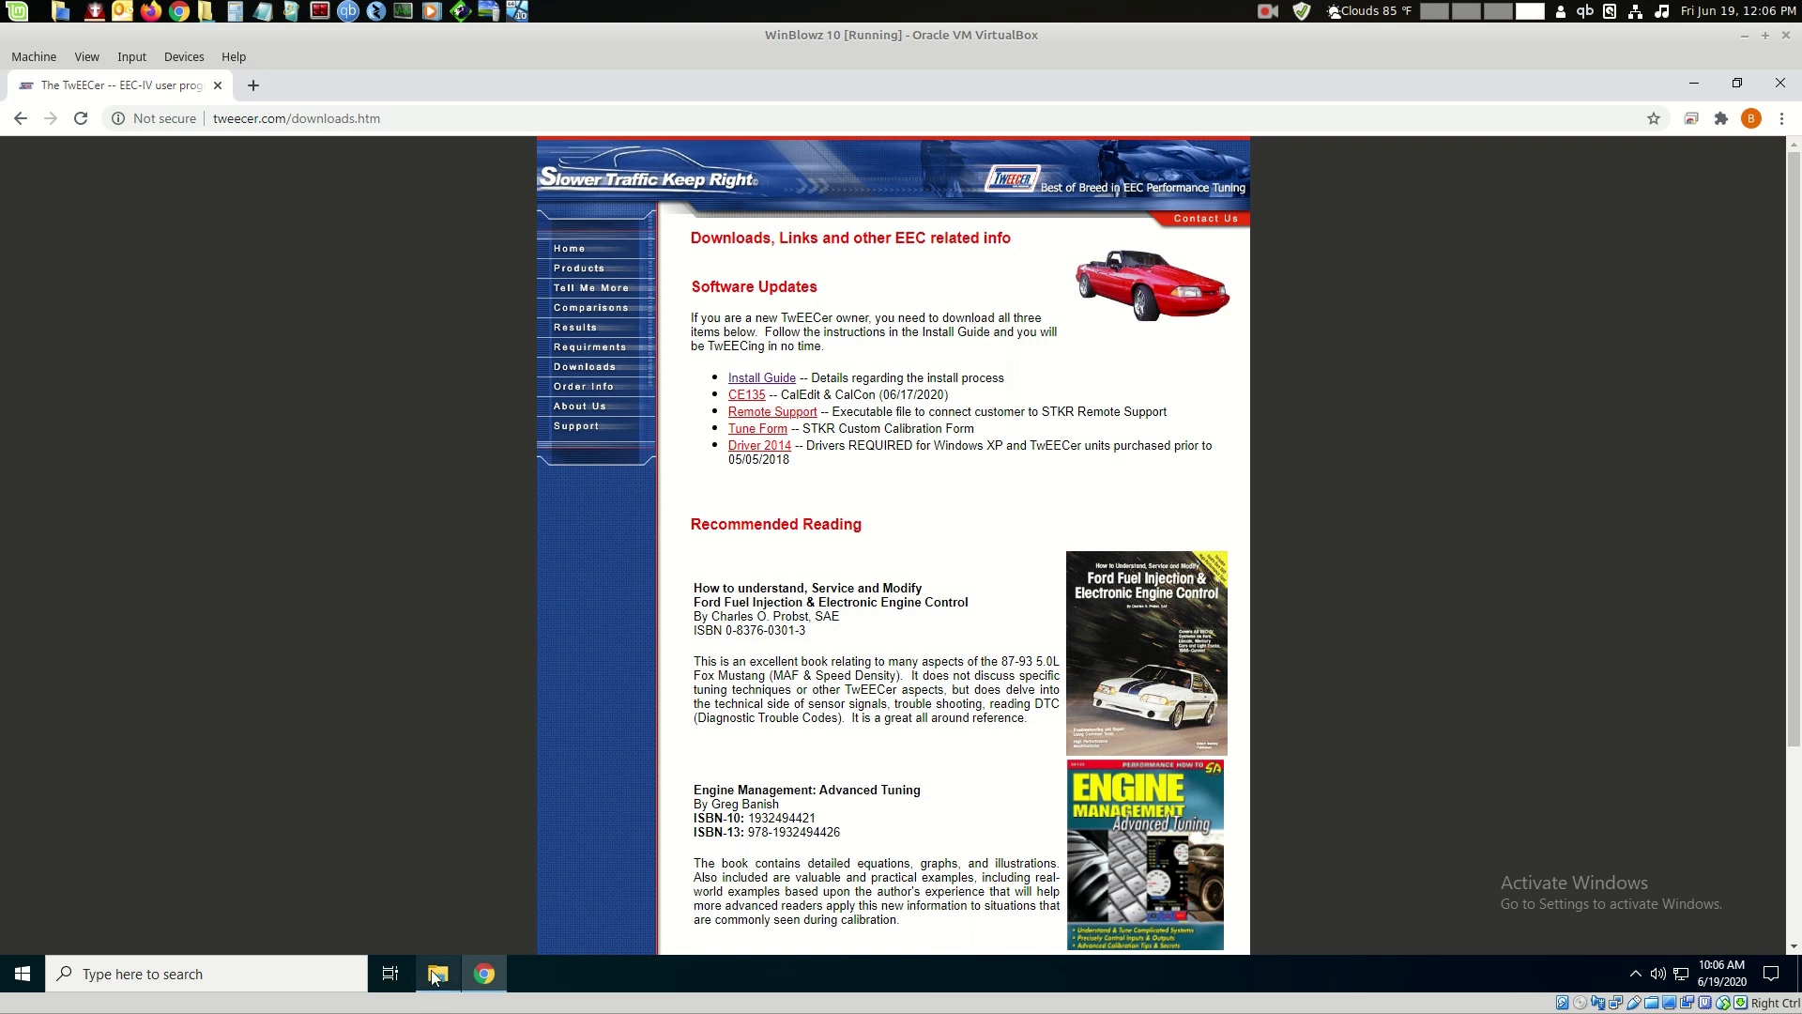
- Switch the open Explorer window to the Downloads folder
mouse_move(434, 976)
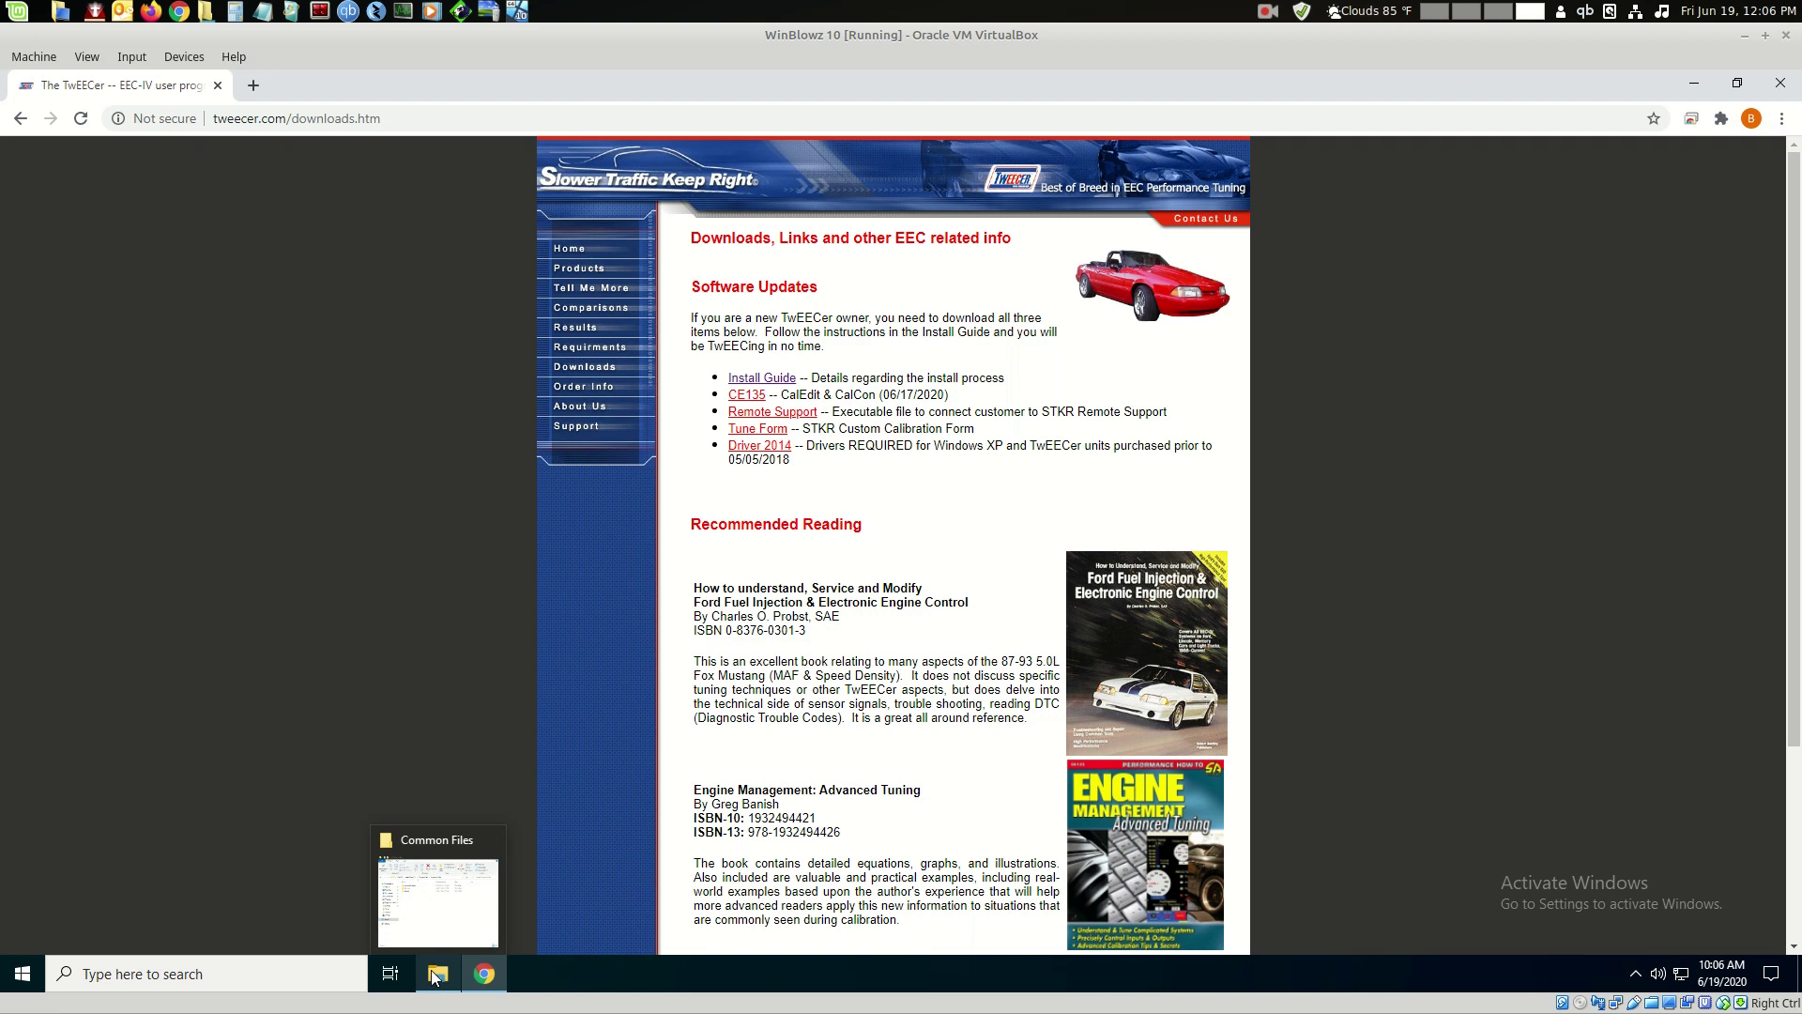
click(434, 976)
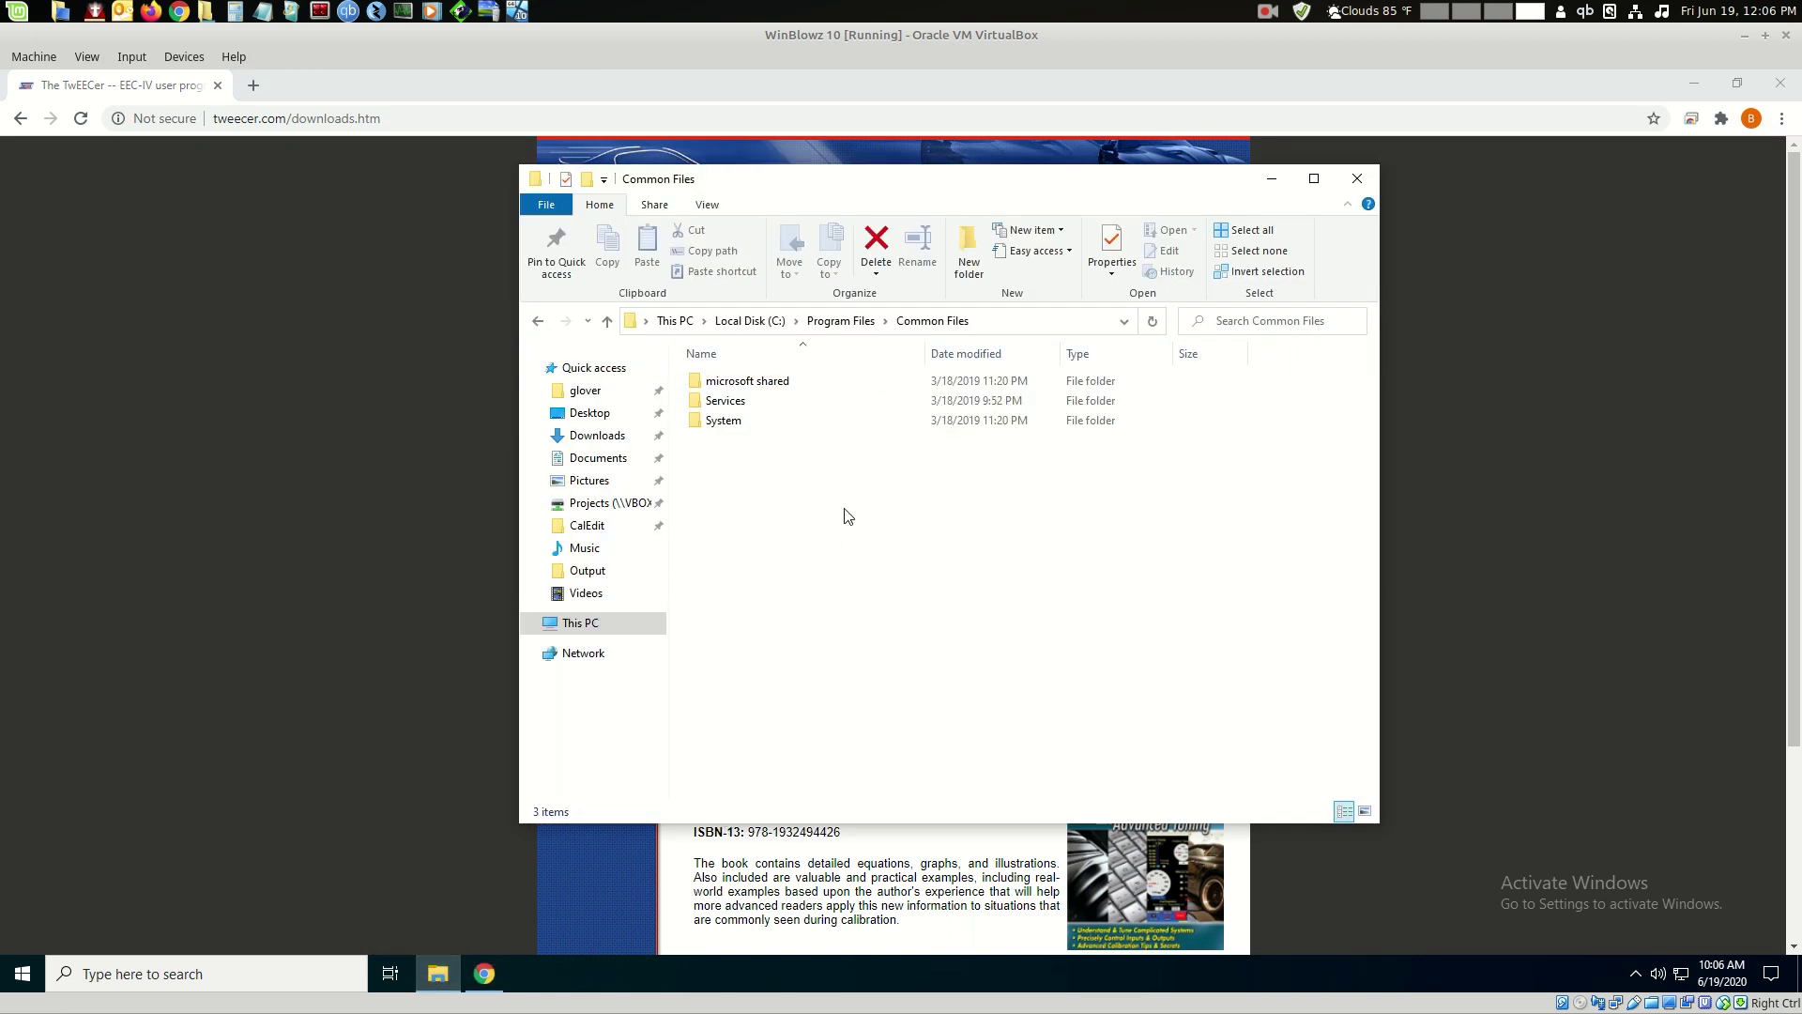
click(597, 436)
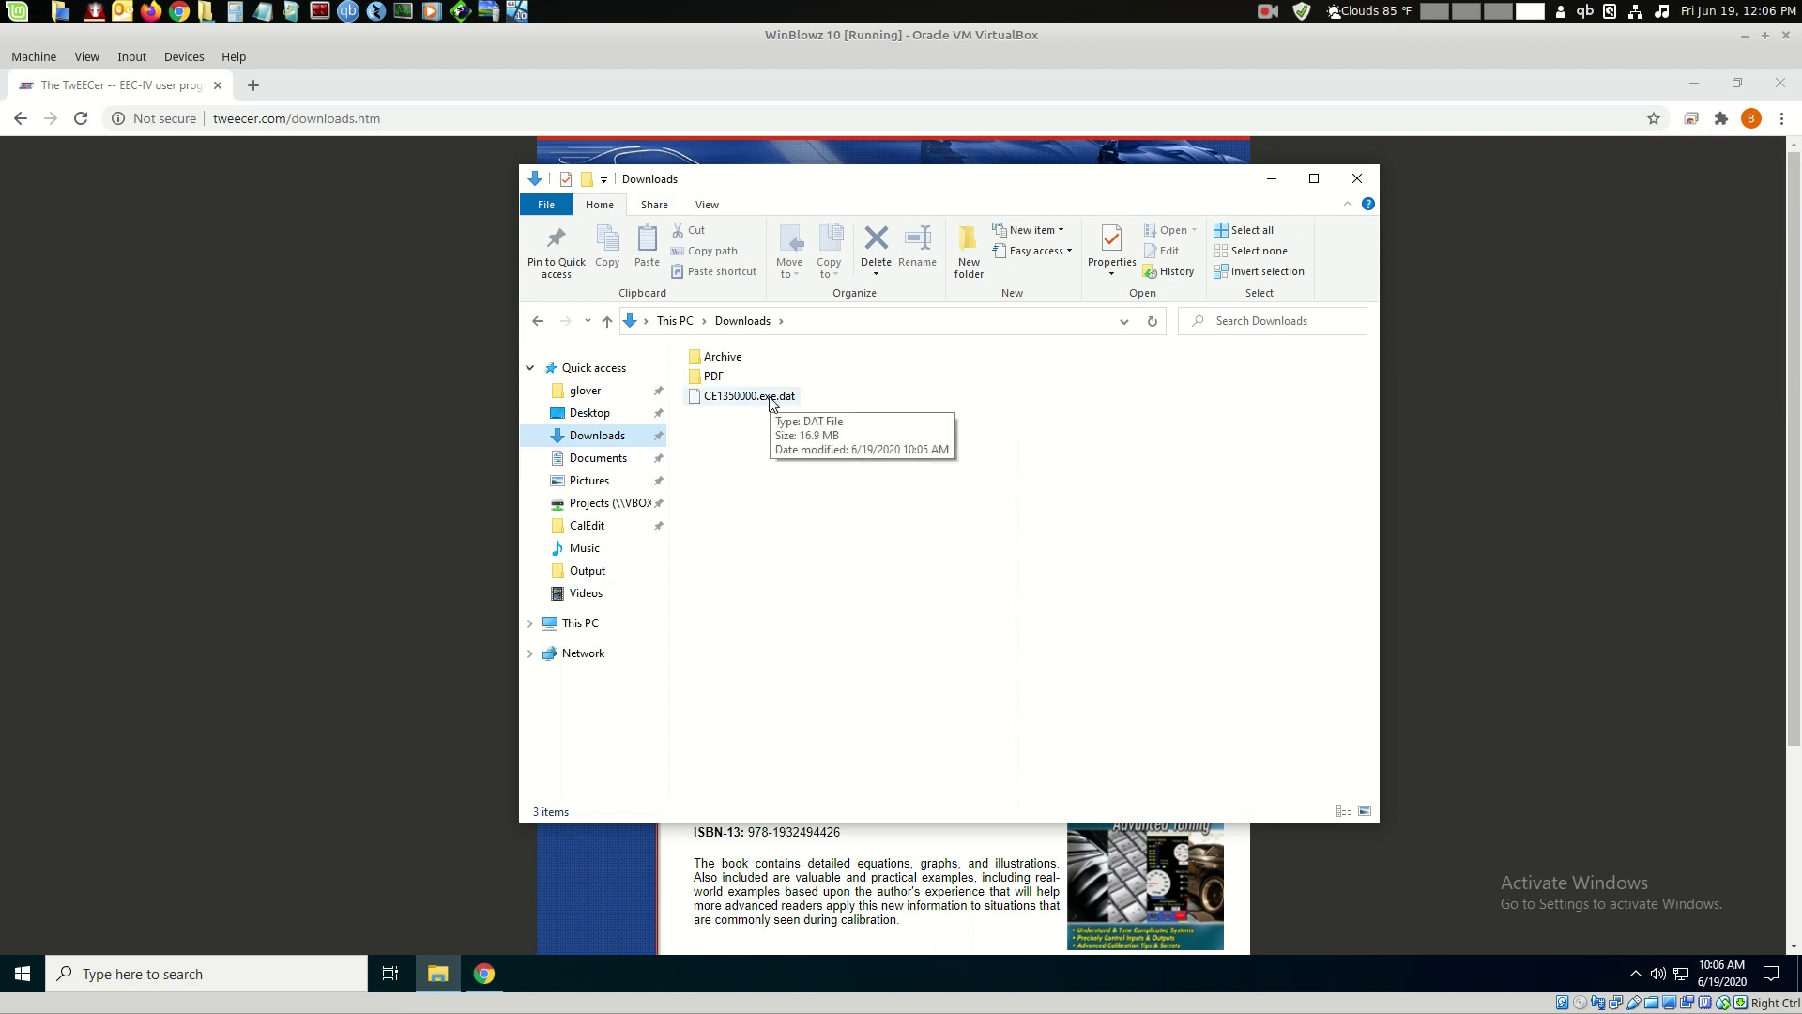
- Rename CE1350000.exe.dat to CE1350000.exe, accept the extension change, and launch it
click(771, 404)
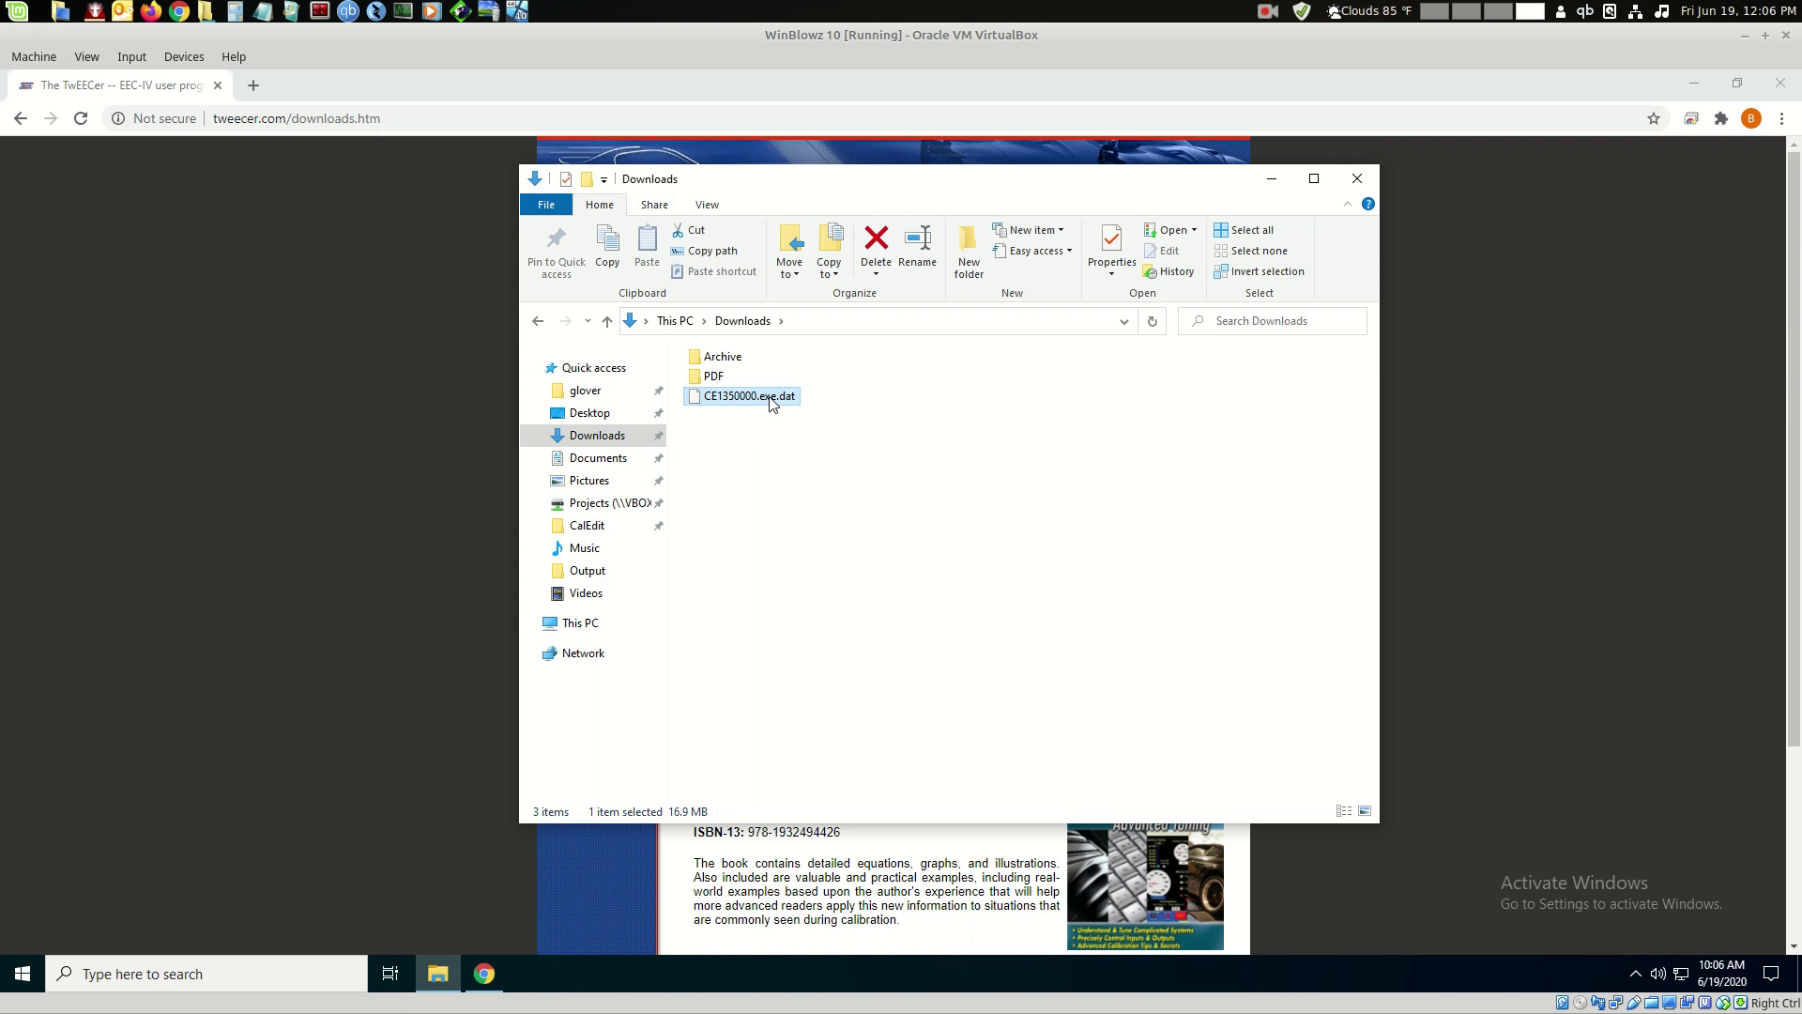
key(F2)
click(814, 394)
key(BackSpace)
key(BackSpace)
key(BackSpace)
key(BackSpace)
key(Return)
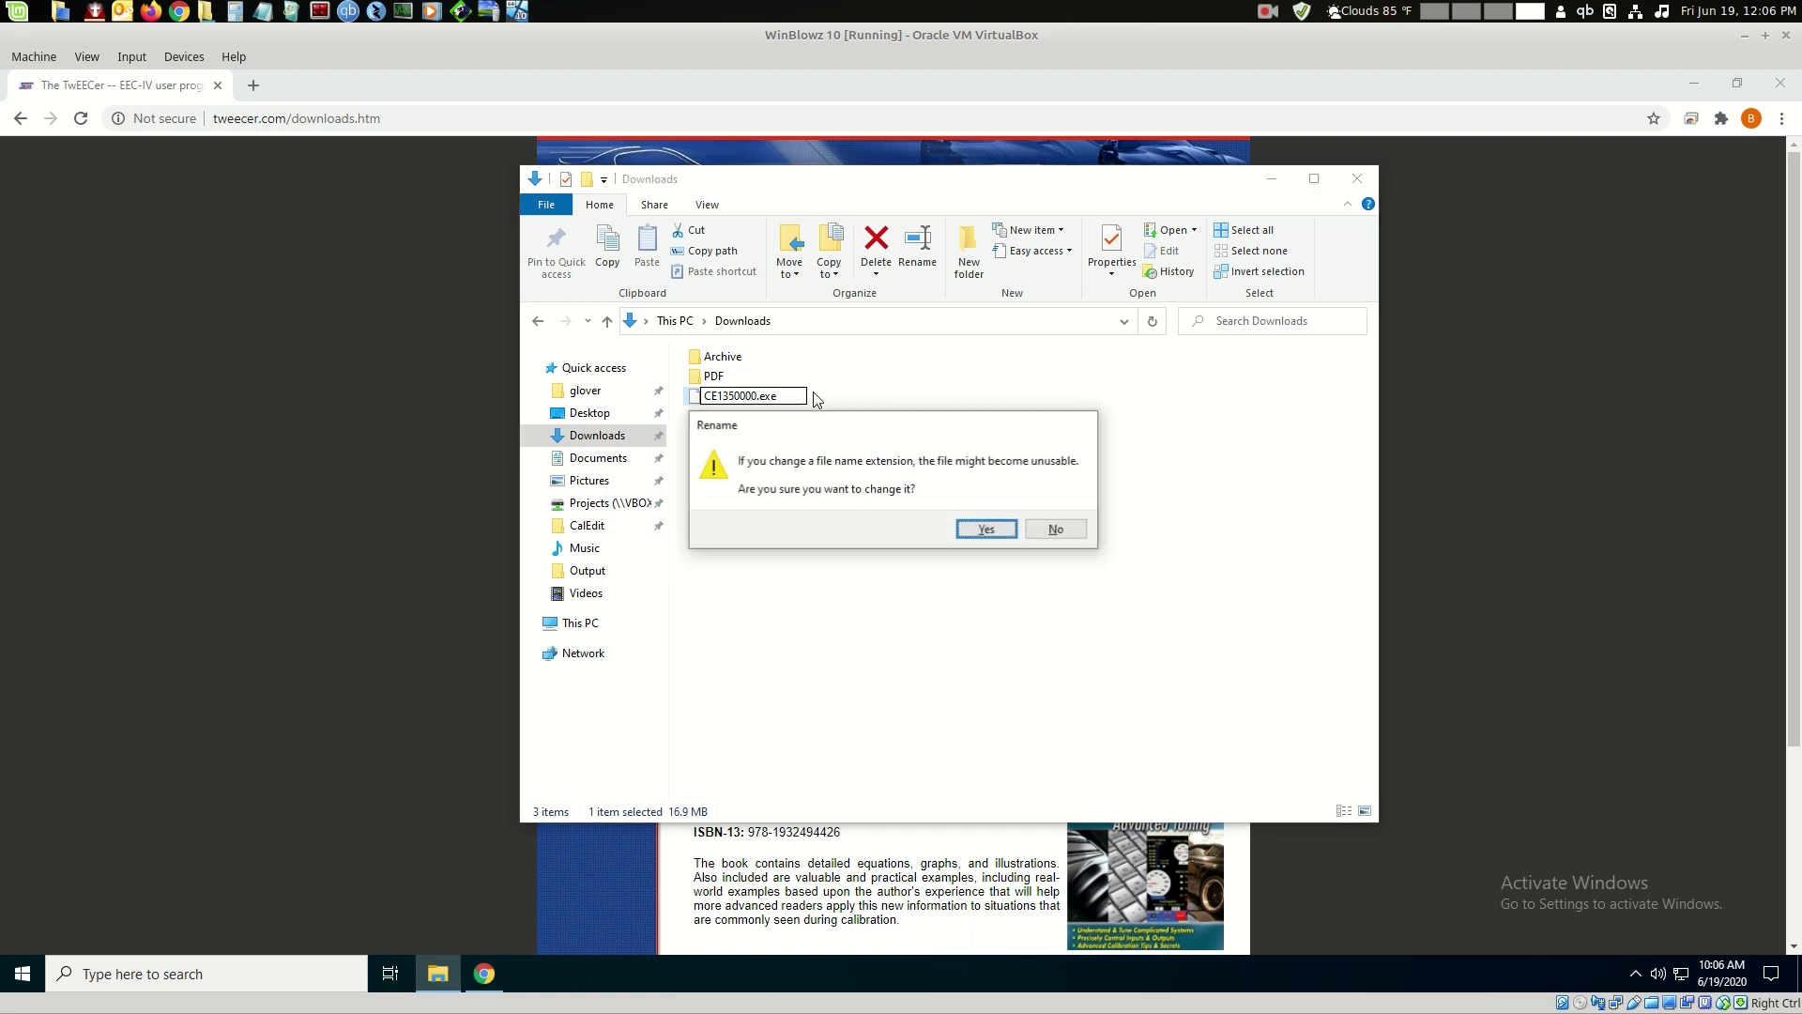
click(986, 529)
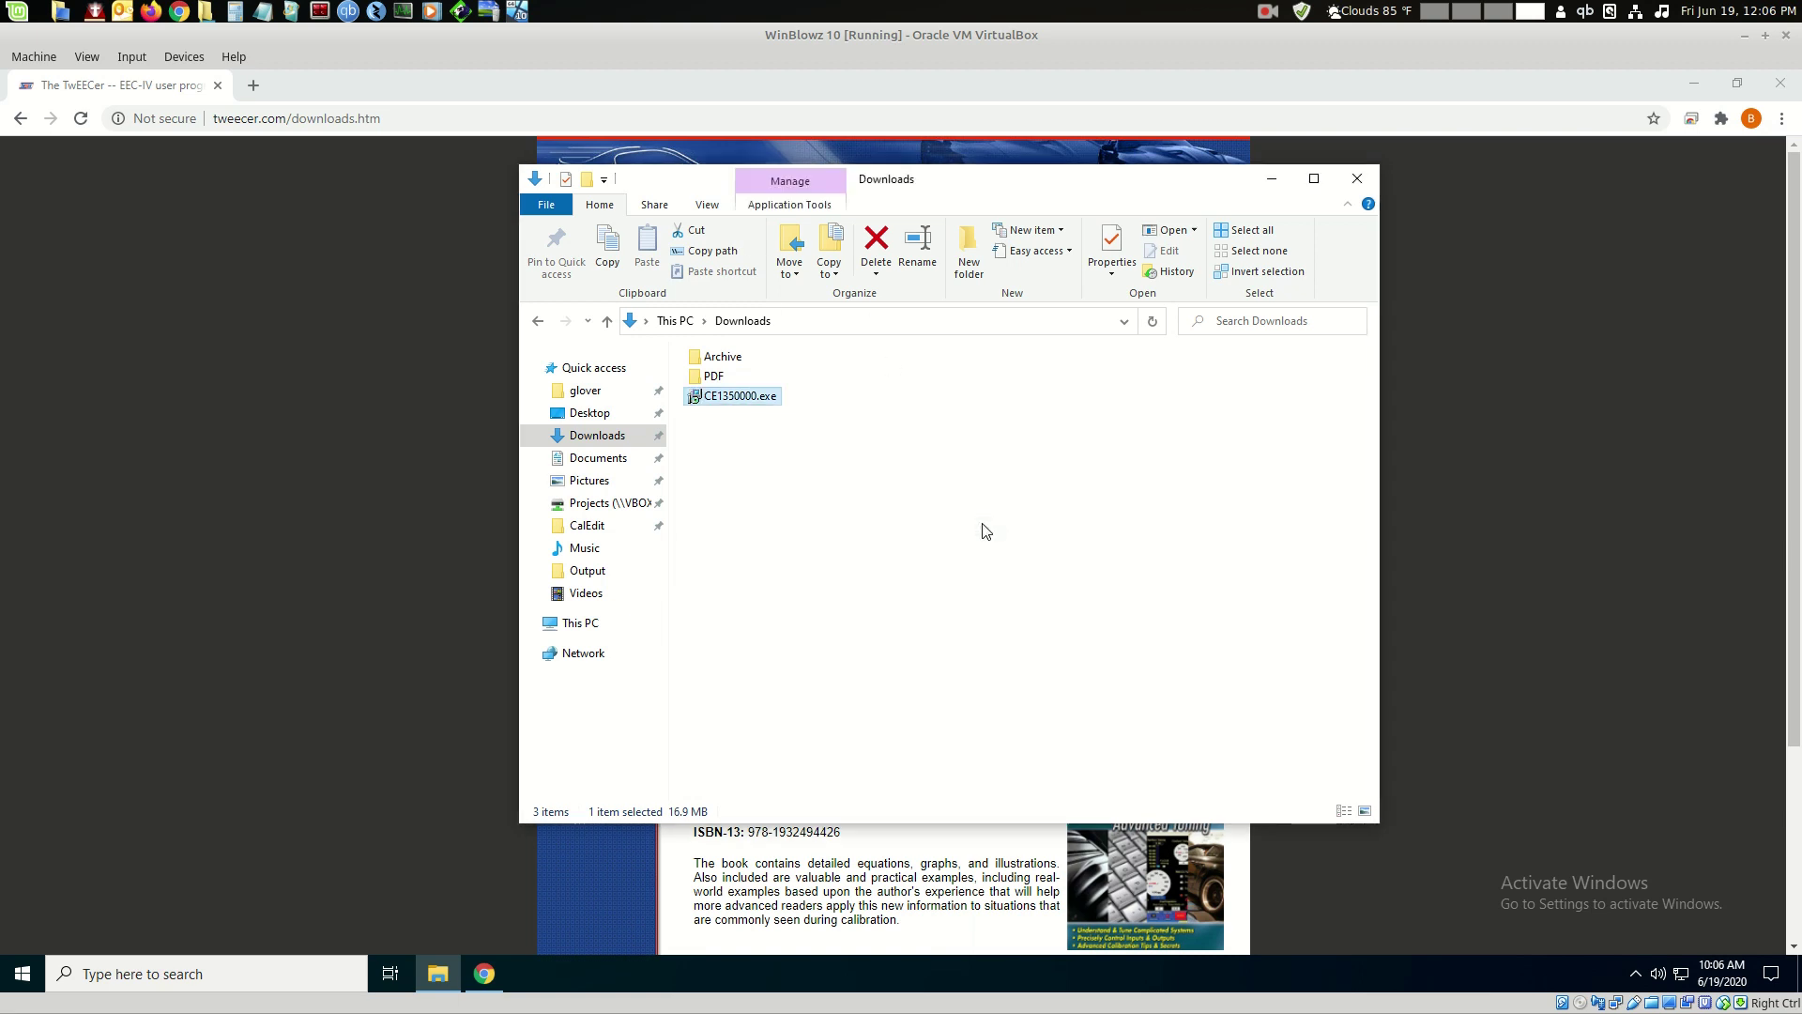
double_click(724, 398)
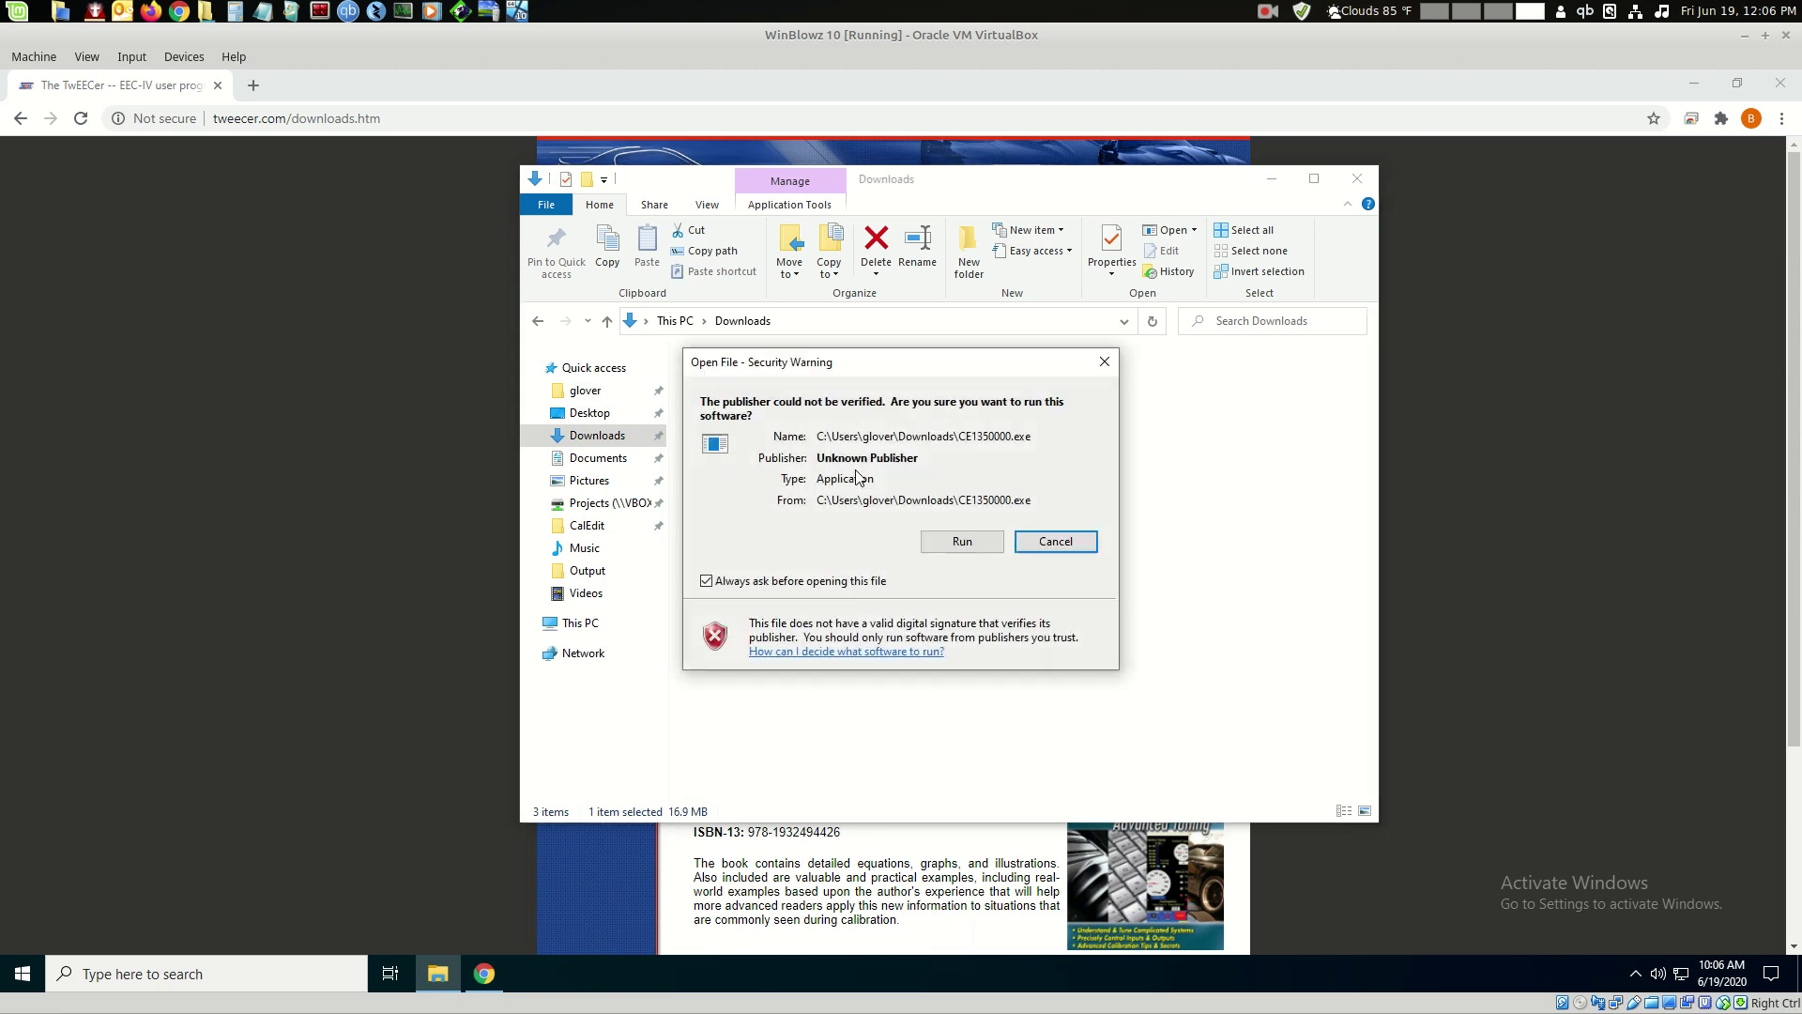
- Run the unverified installer and install CalEdit 1.35 into C:\Program Files (x86)\CalEdit with defaults
click(706, 581)
click(949, 541)
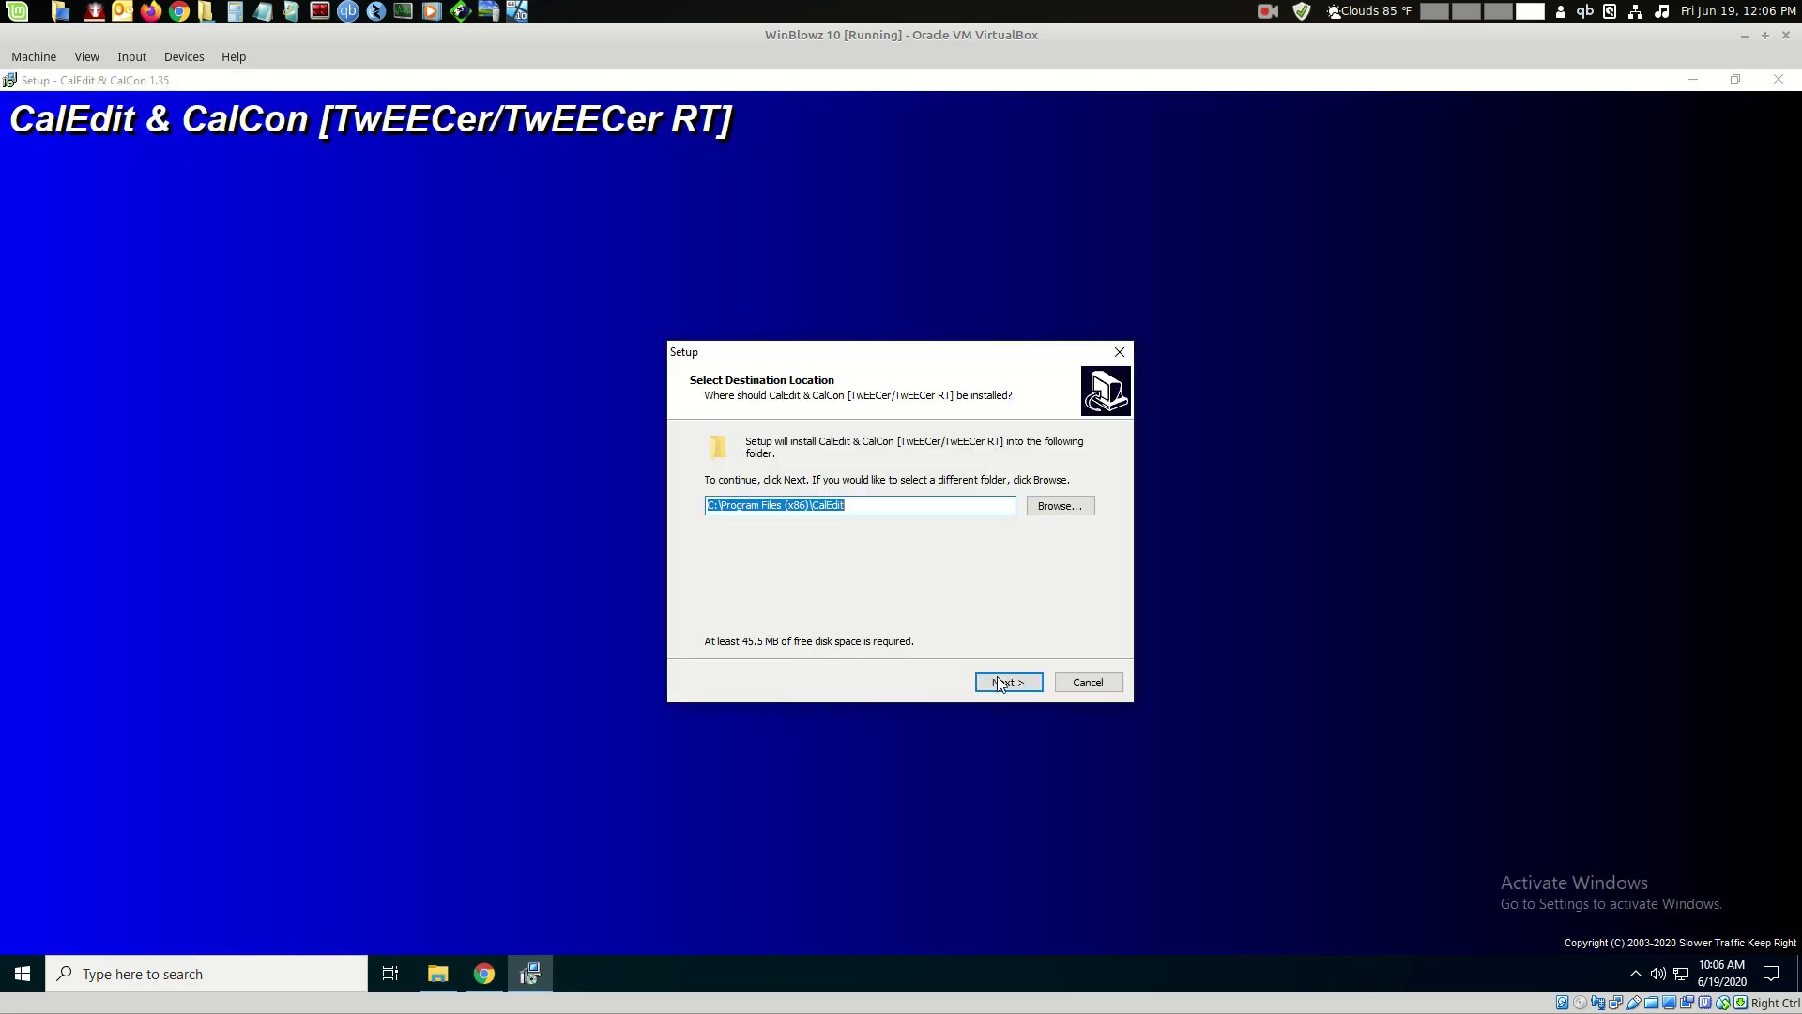
click(1021, 679)
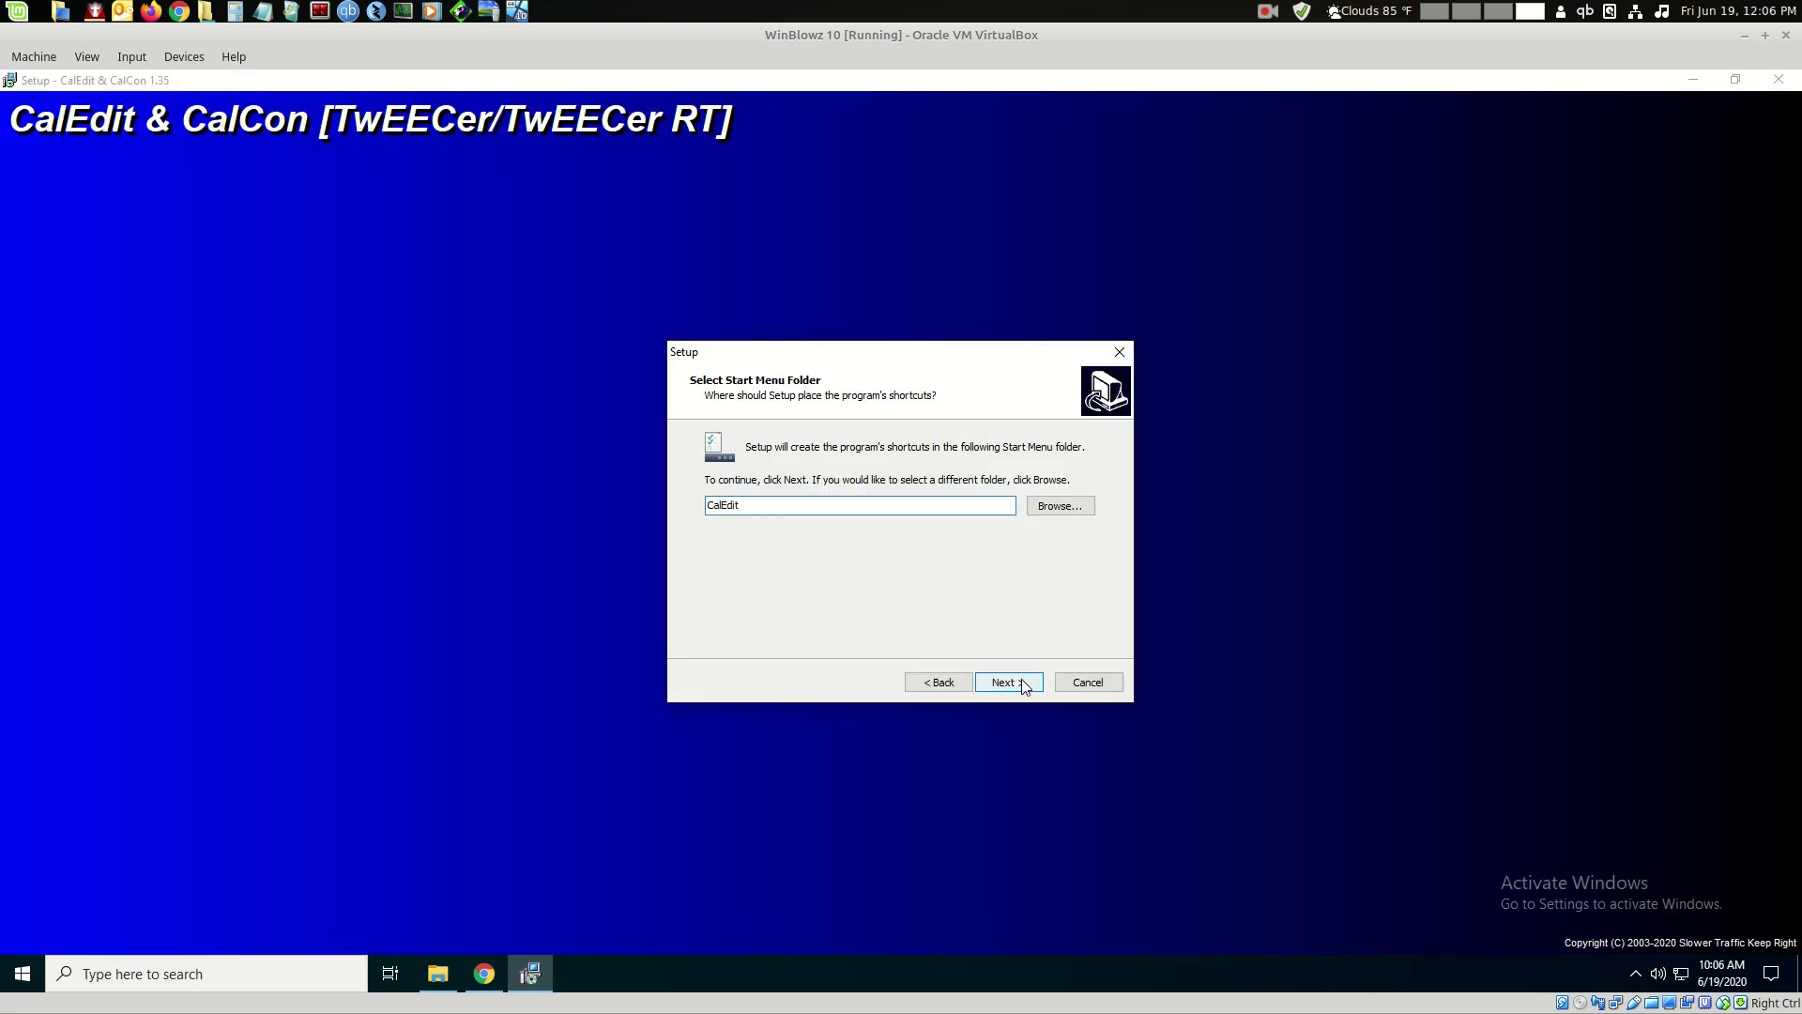
click(1019, 678)
click(1014, 678)
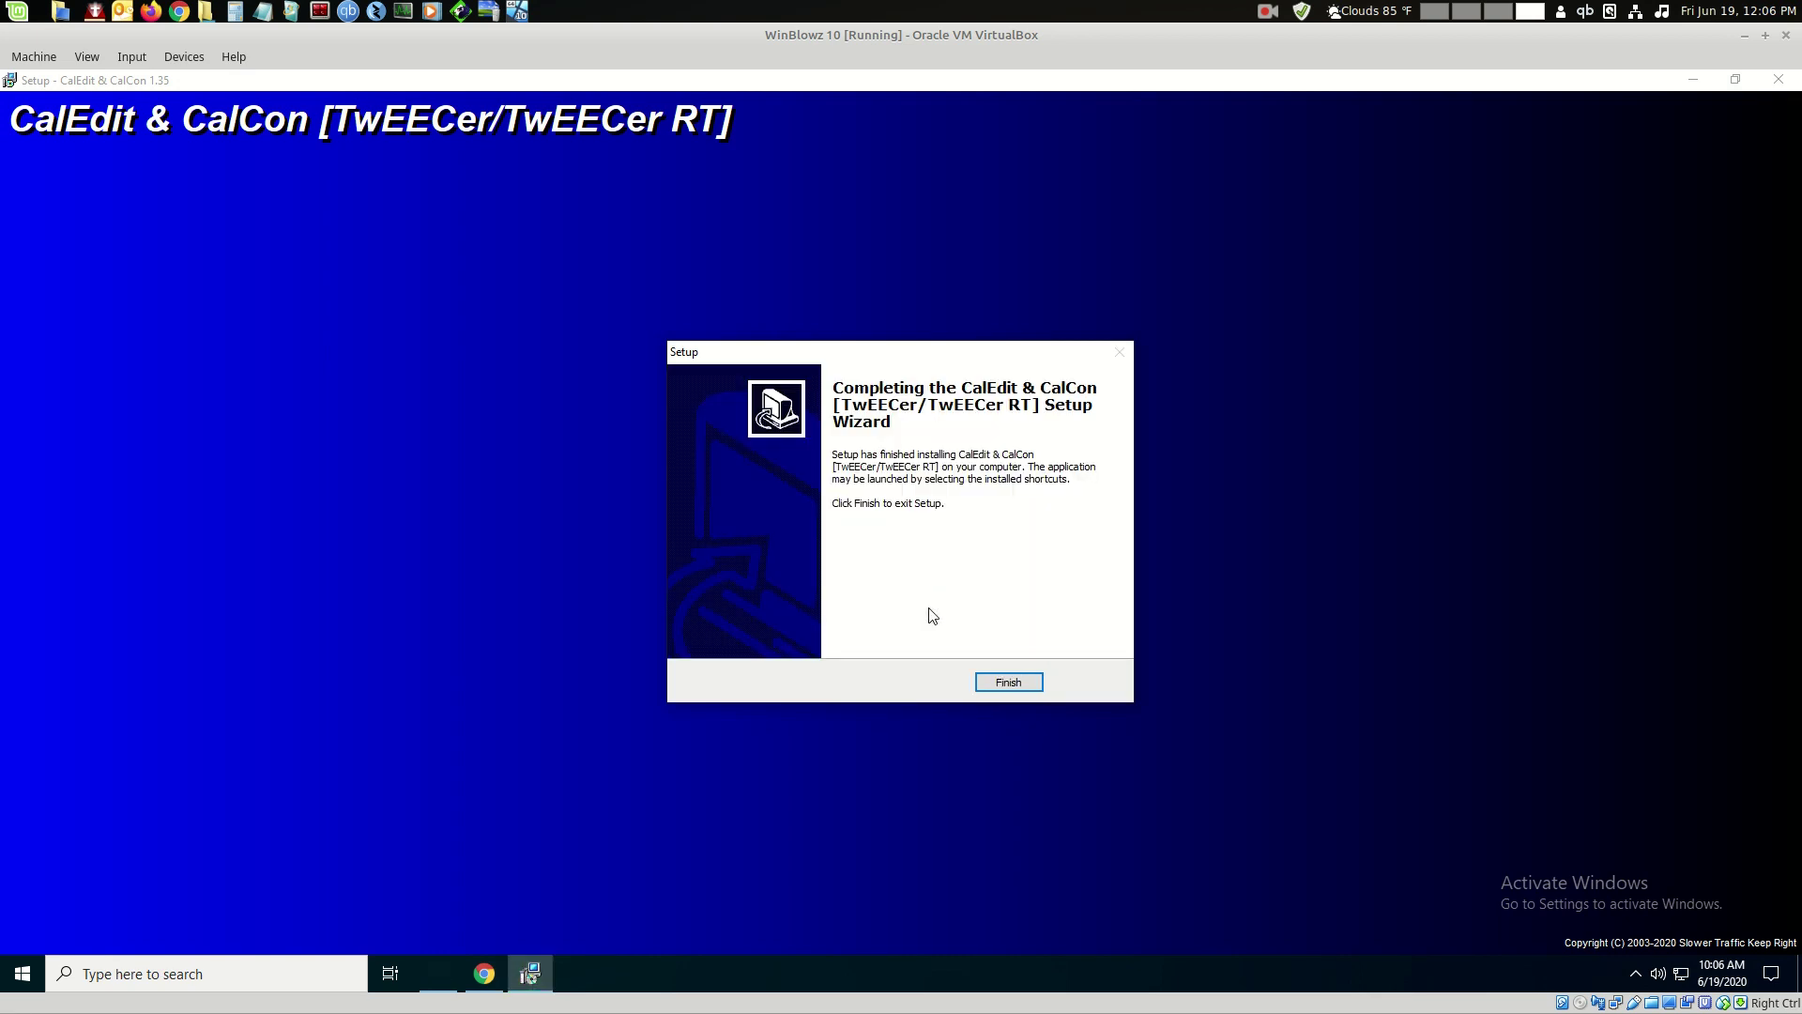
click(1003, 679)
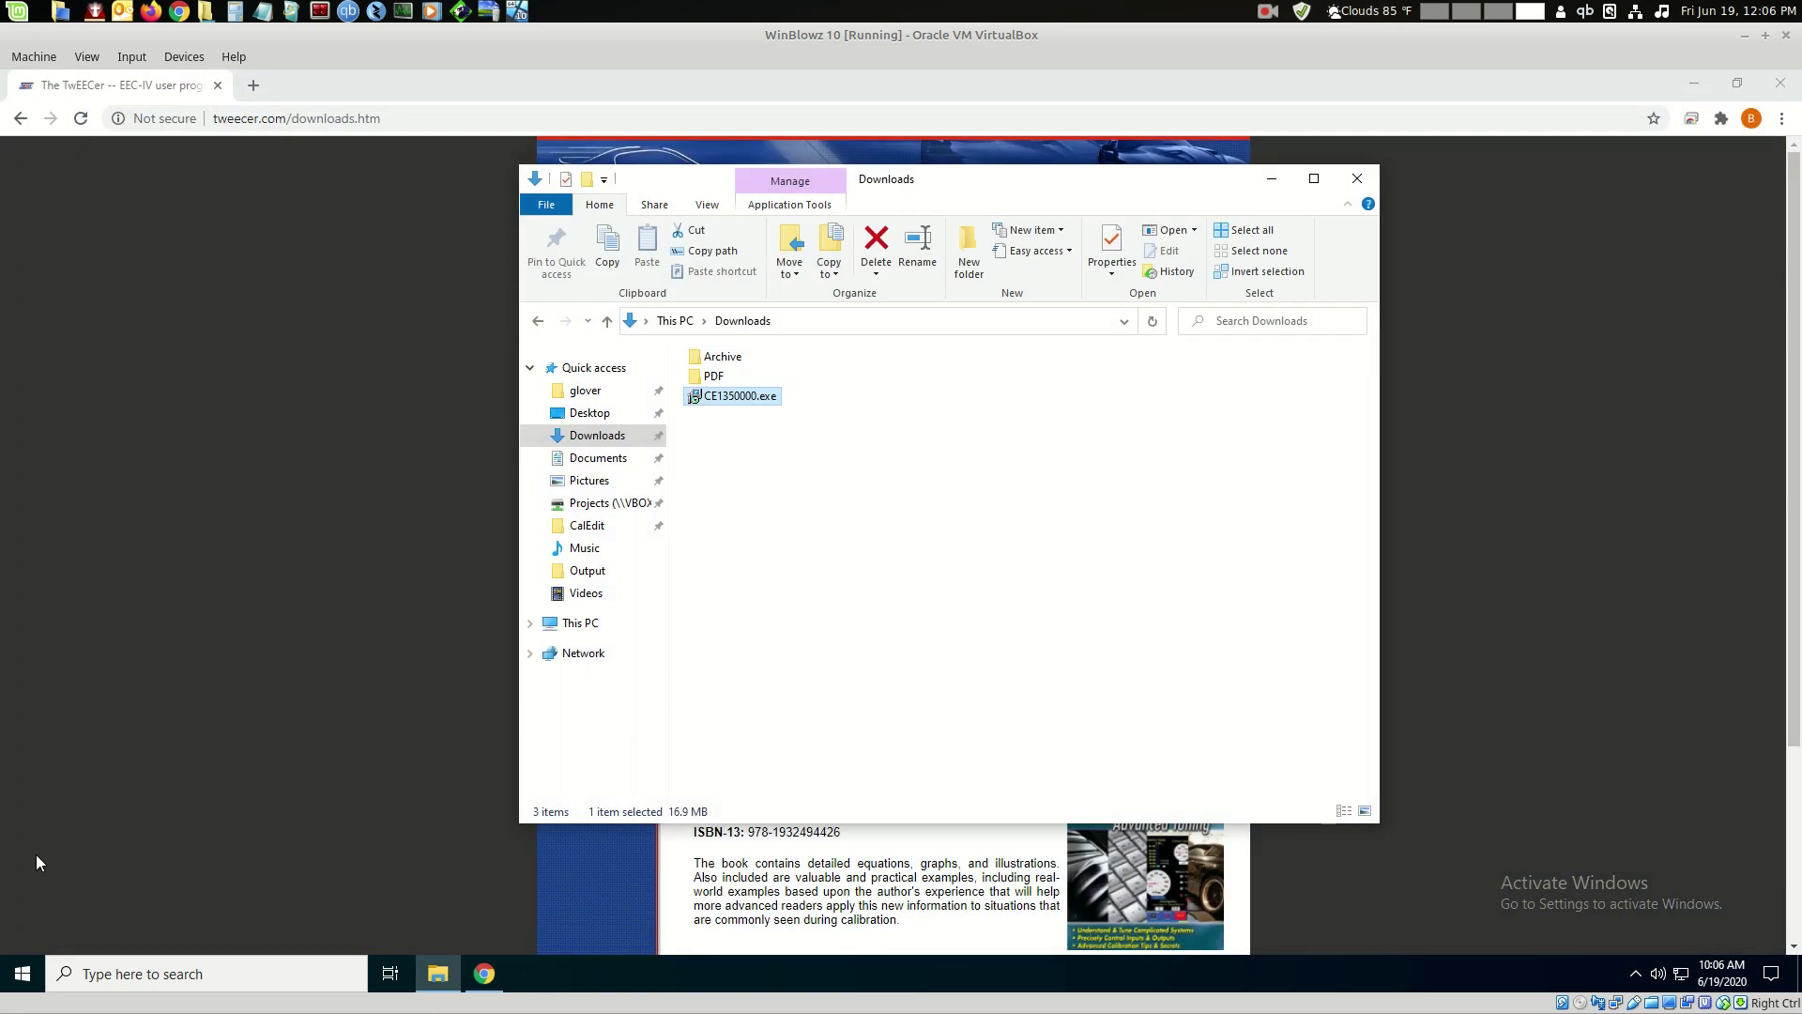
- Launch CalEdit 1.35 from a Start menu search for 'caledit'
click(21, 973)
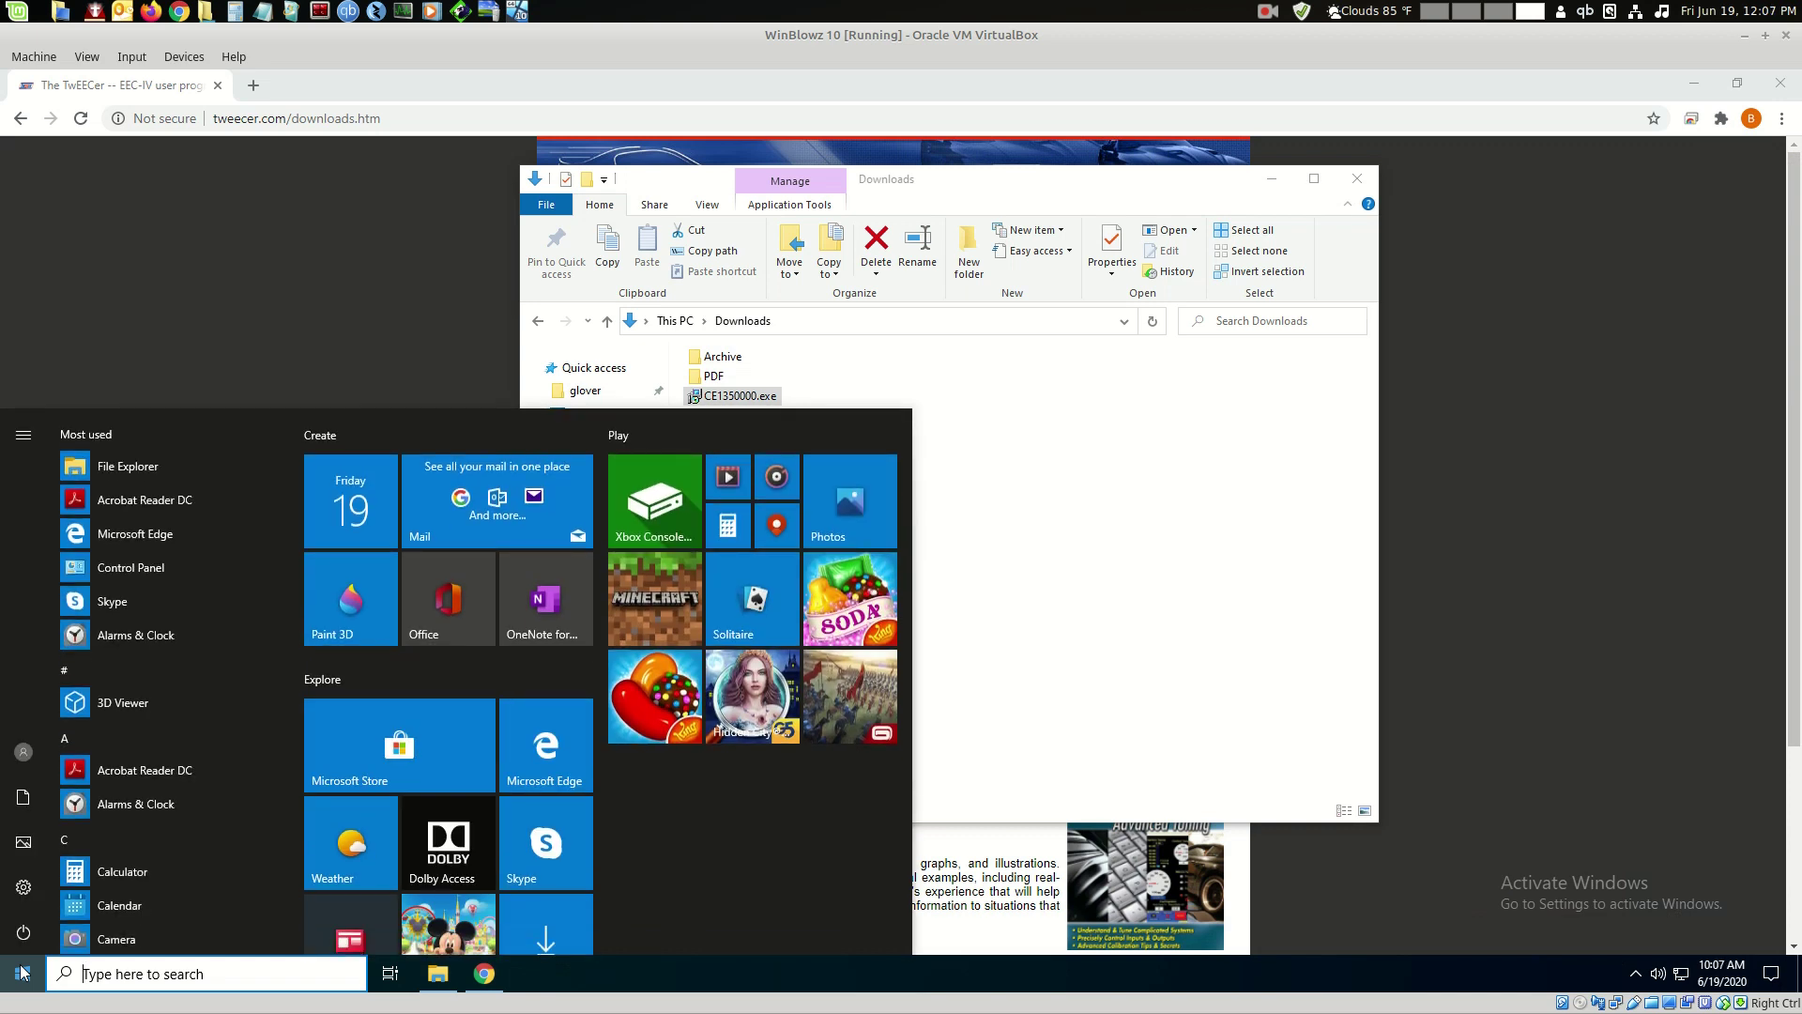
text(cale)
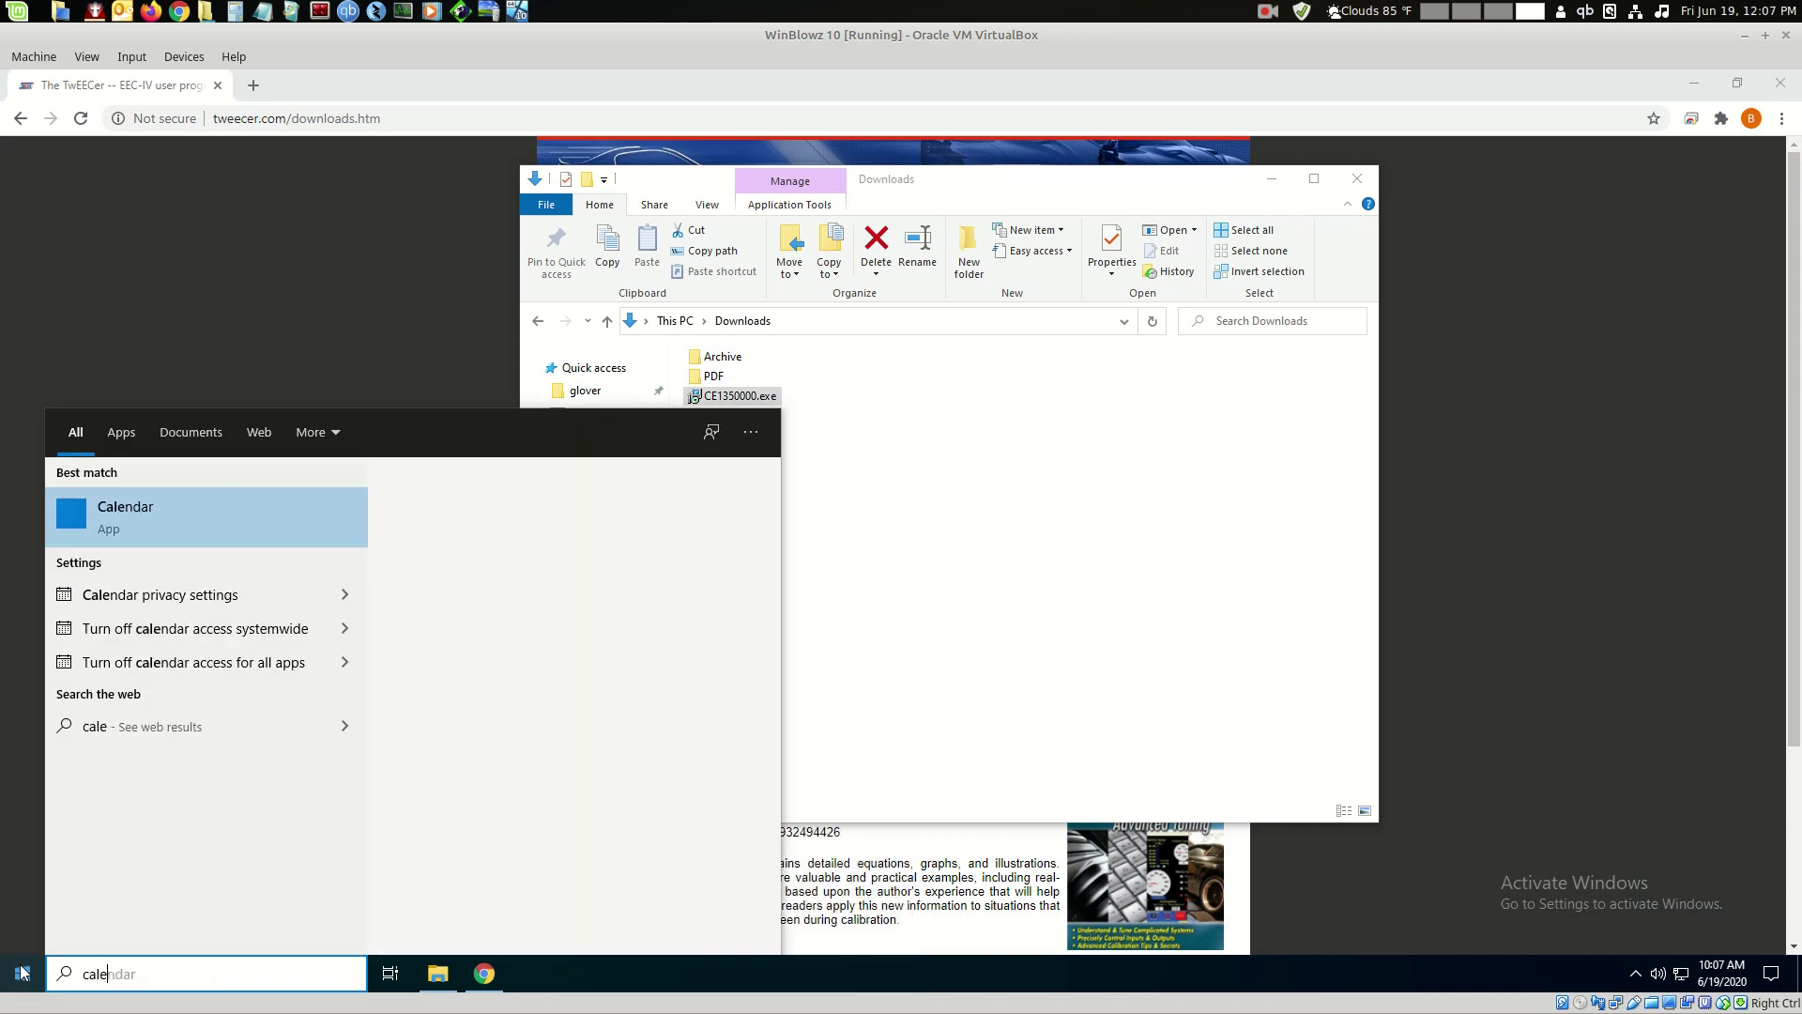
text(d)
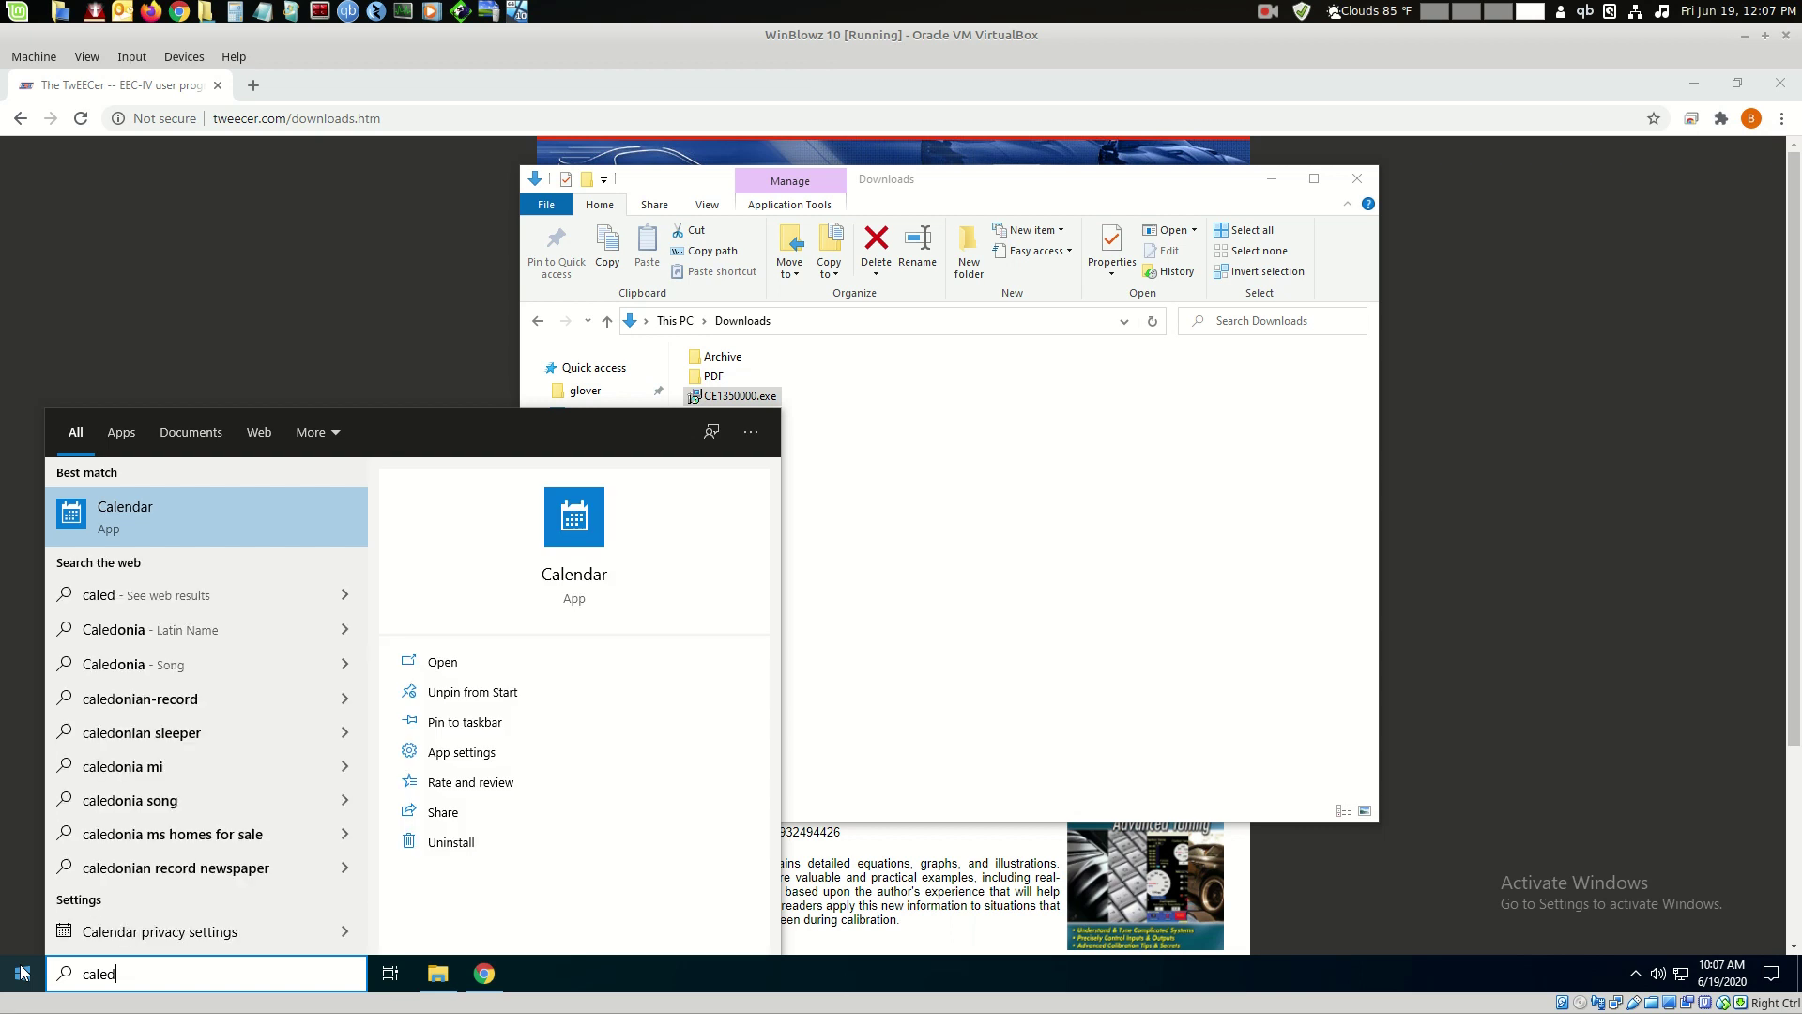
text(it)
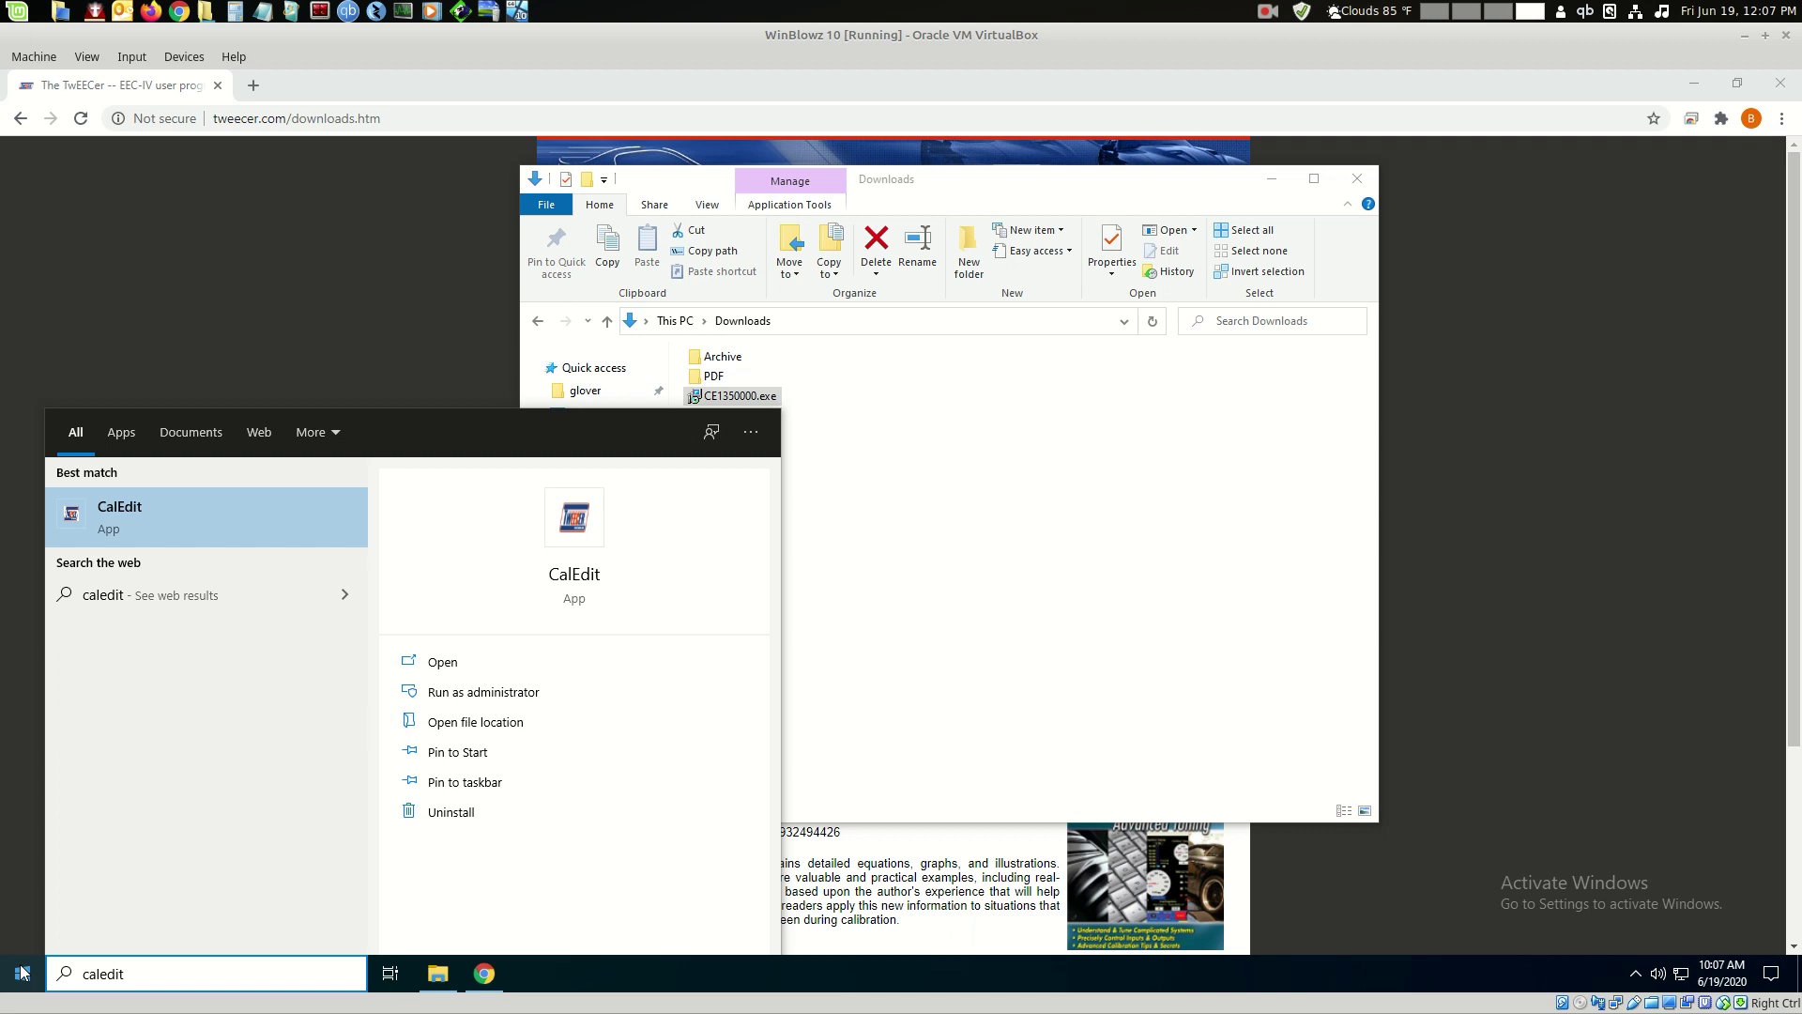
click(23, 974)
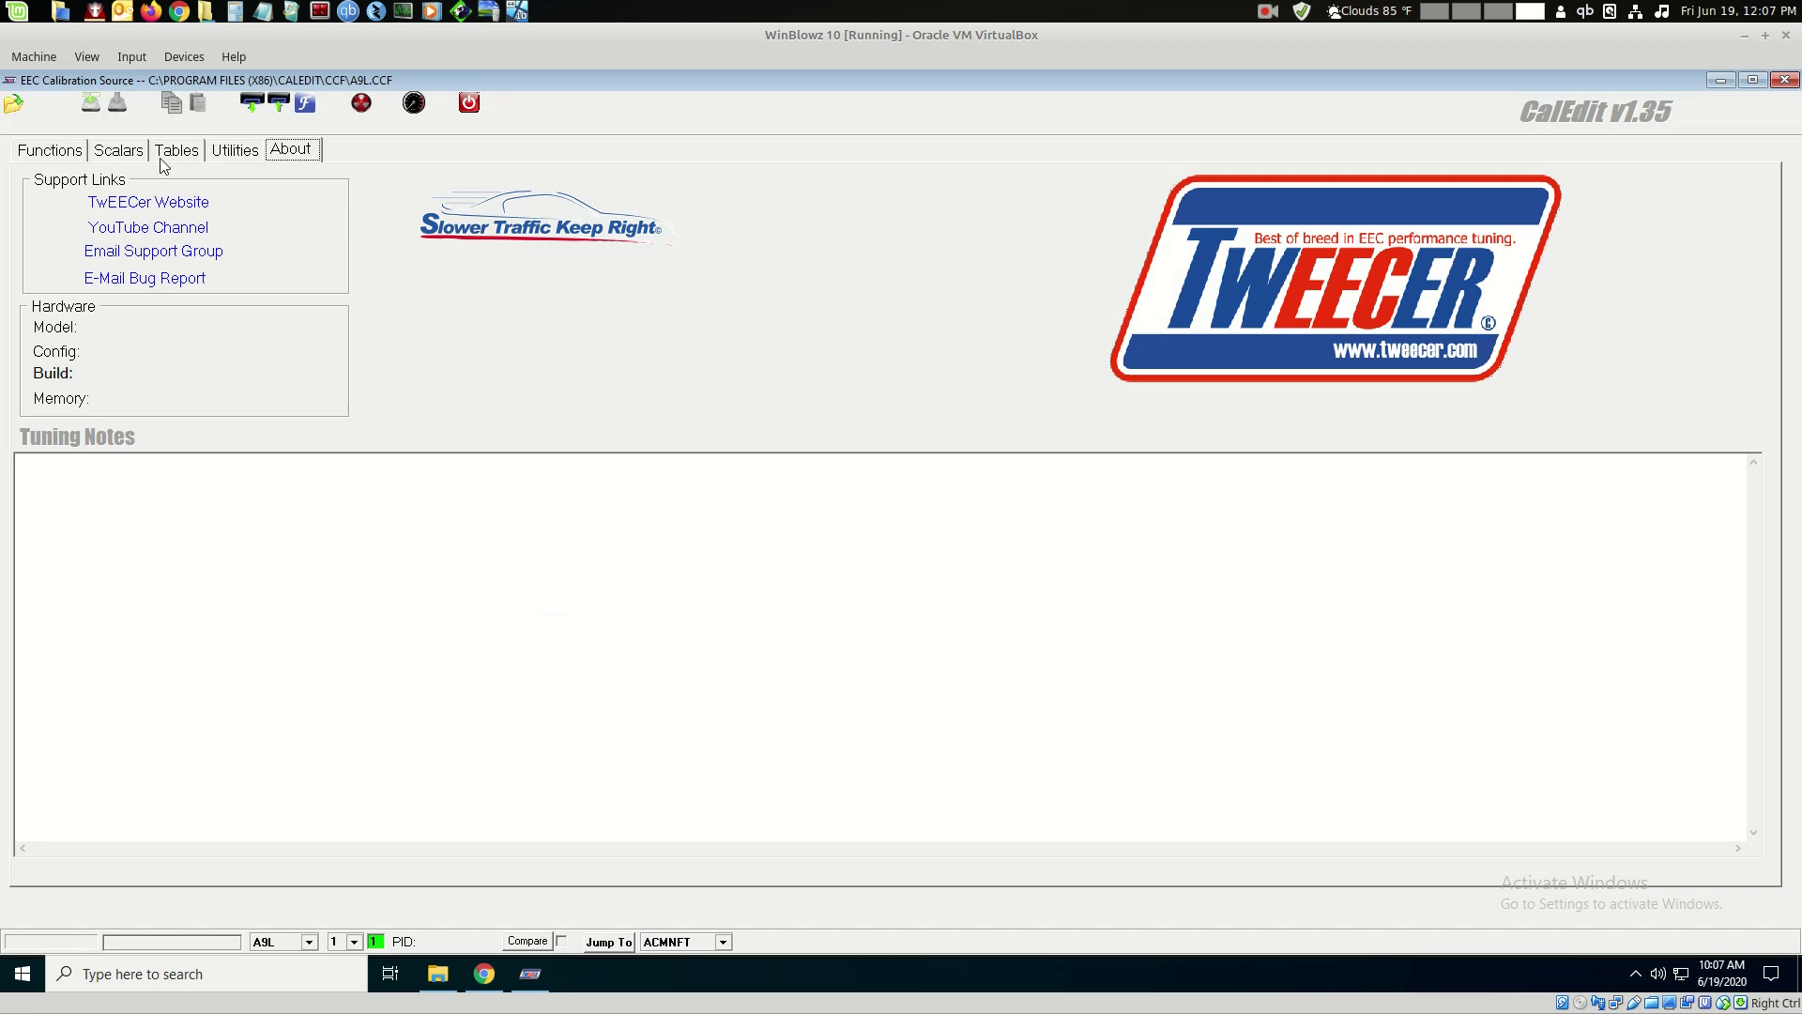
- View the Scalars list and the Calibration Console's Setup and Digital pages, then close the console
click(105, 150)
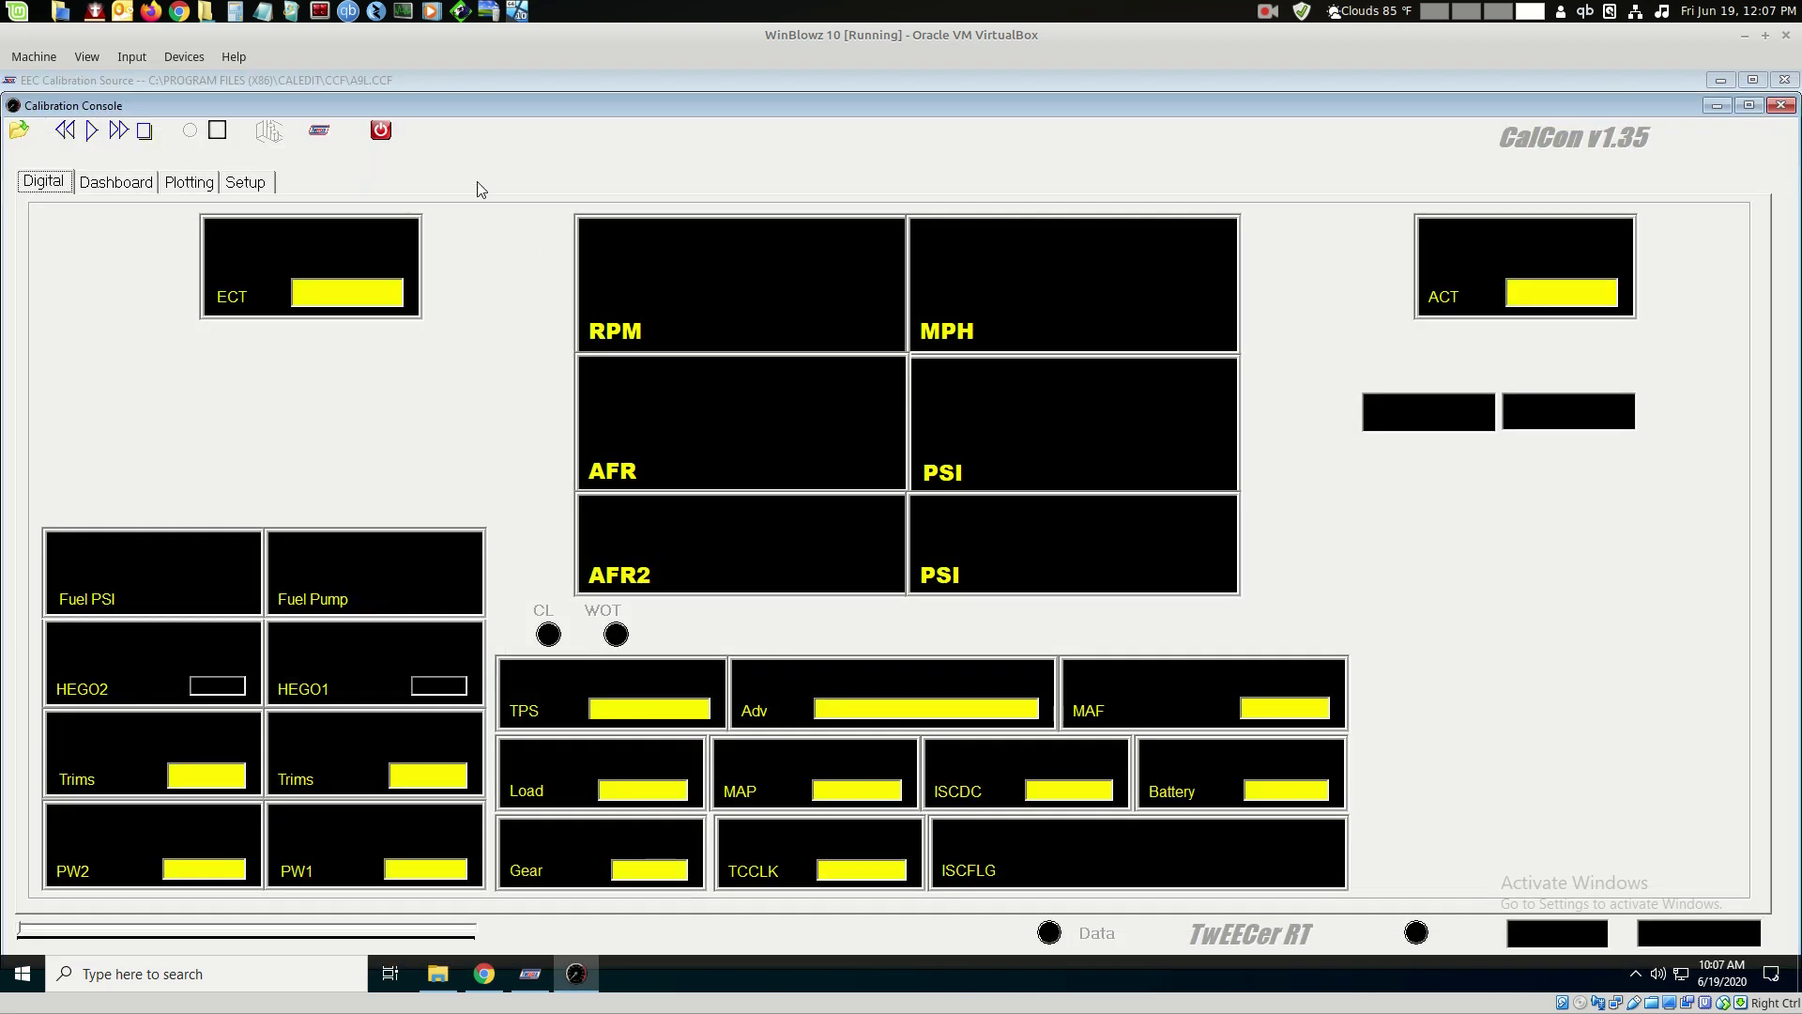
click(244, 183)
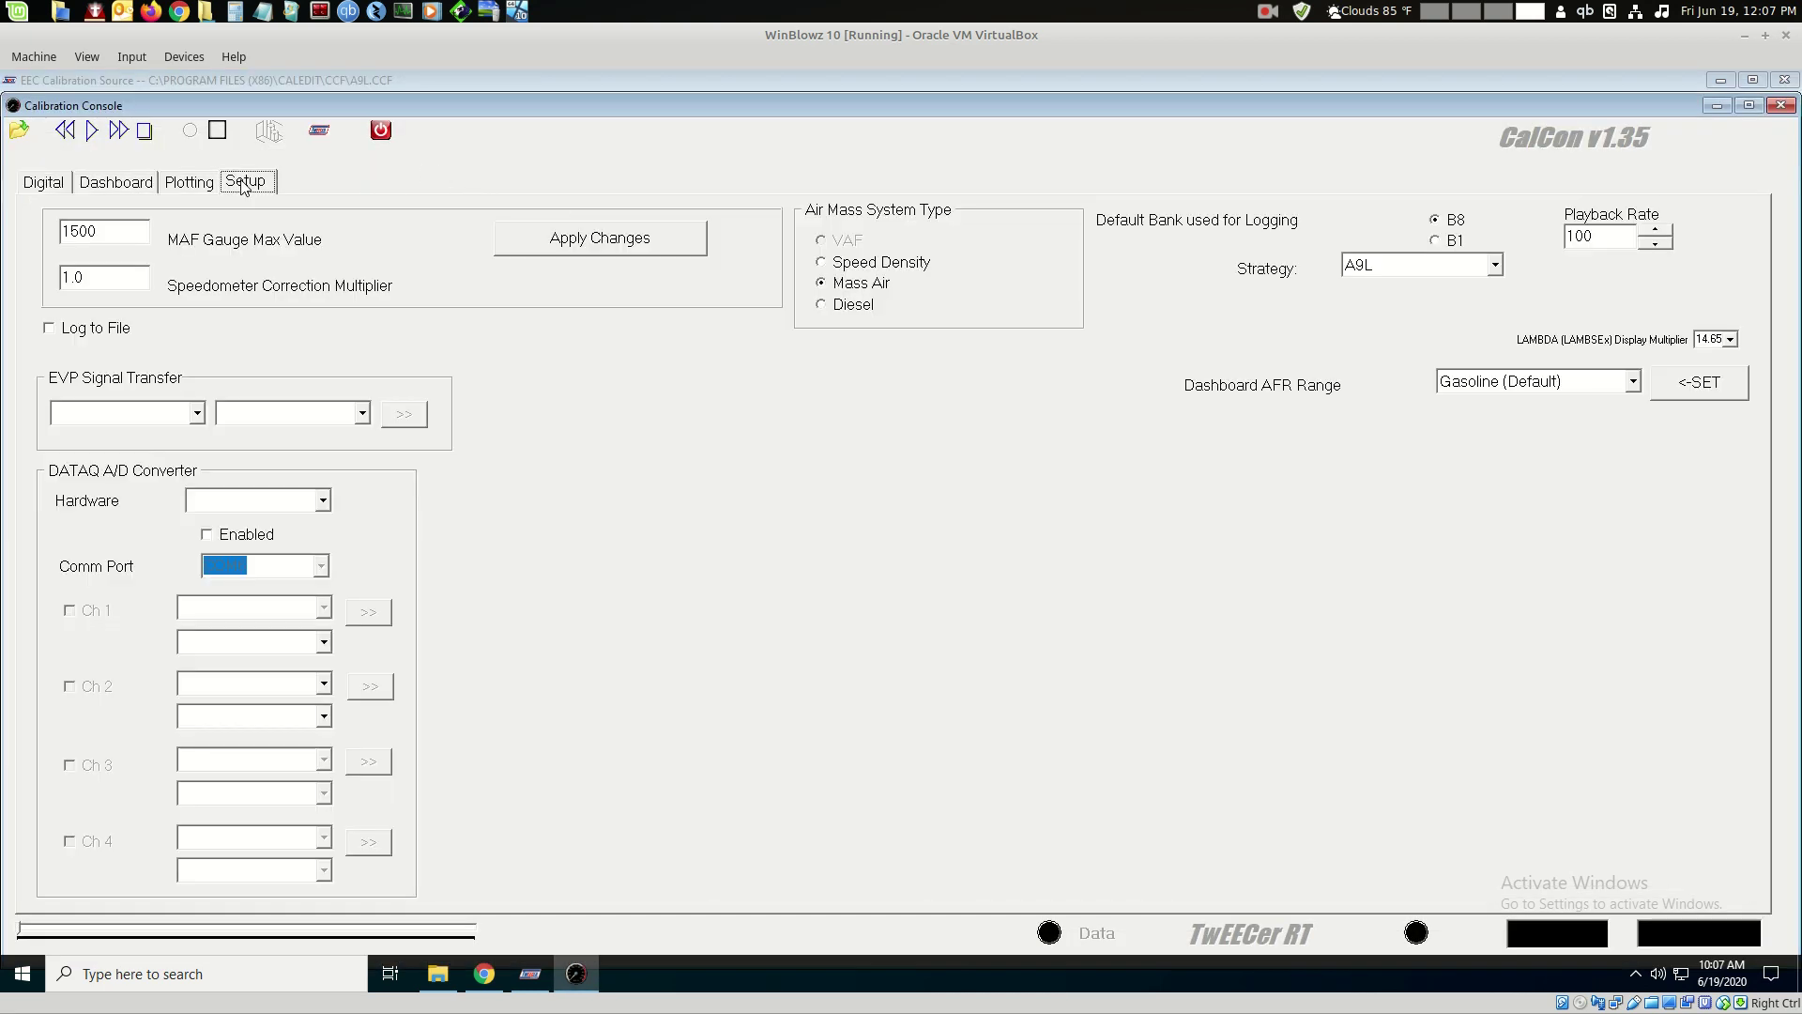
click(37, 183)
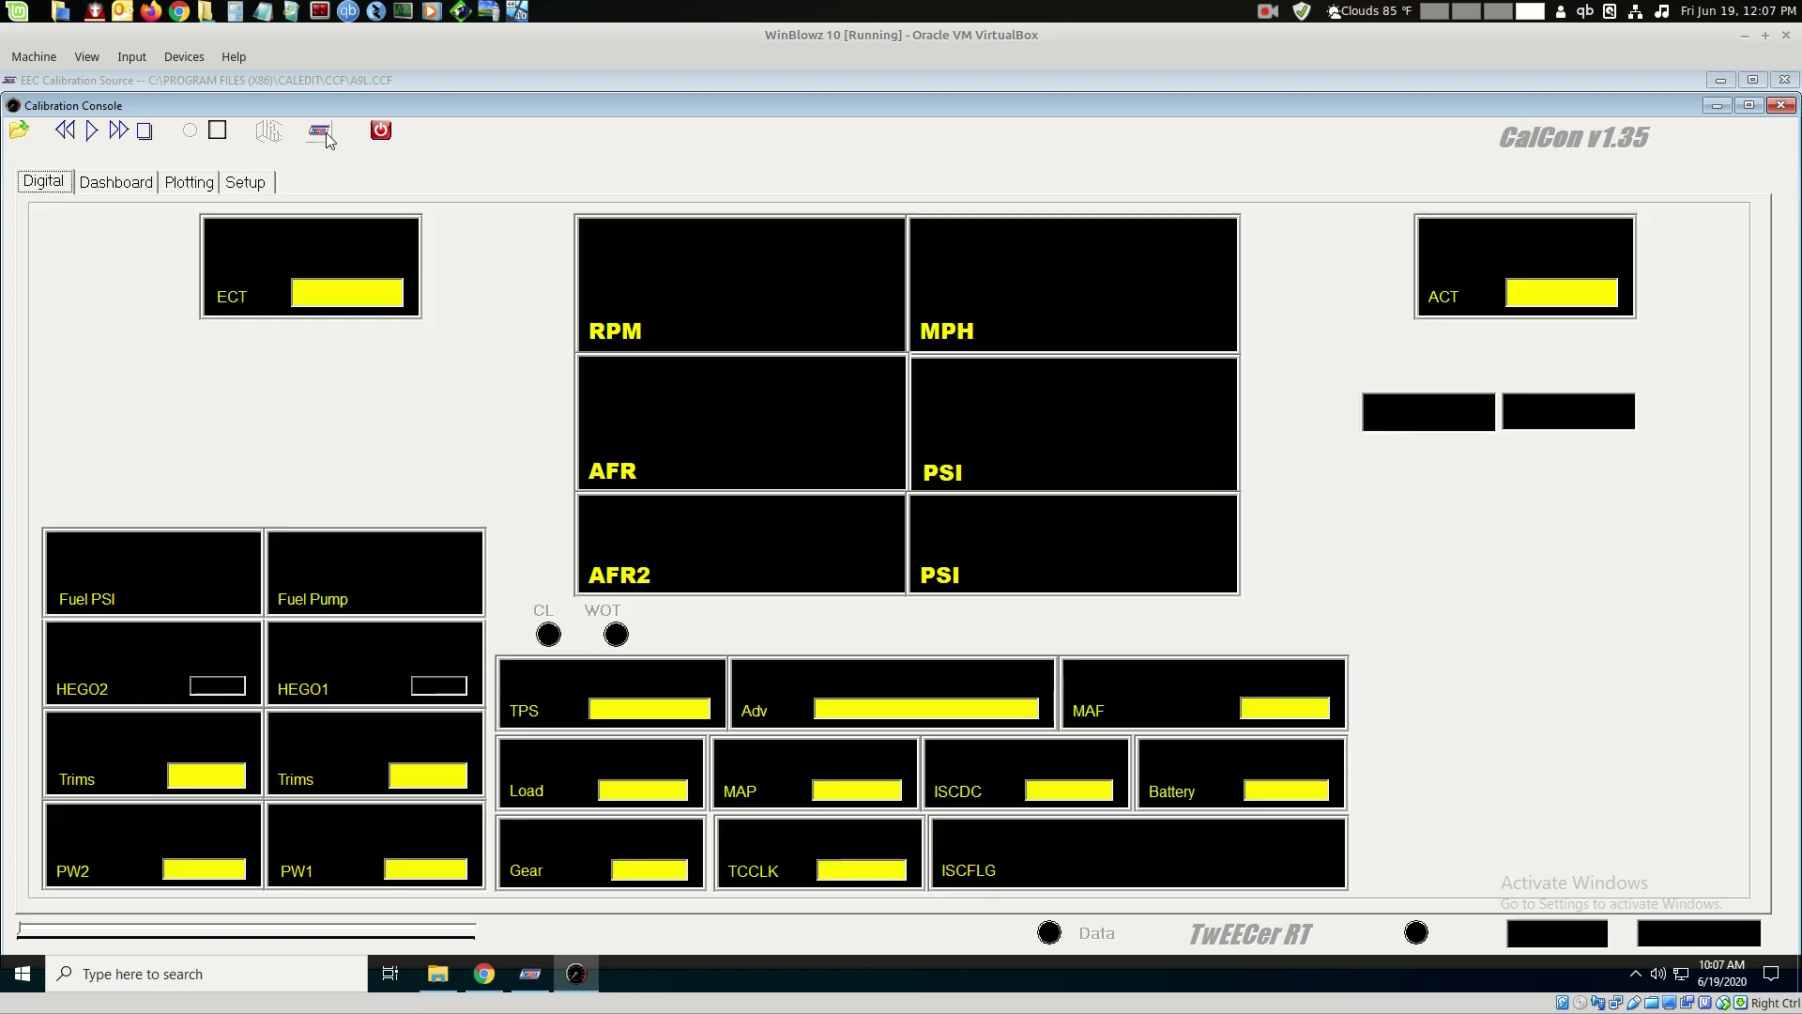
click(380, 130)
- Exit CalEdit and close the Downloads window and Chrome
click(472, 105)
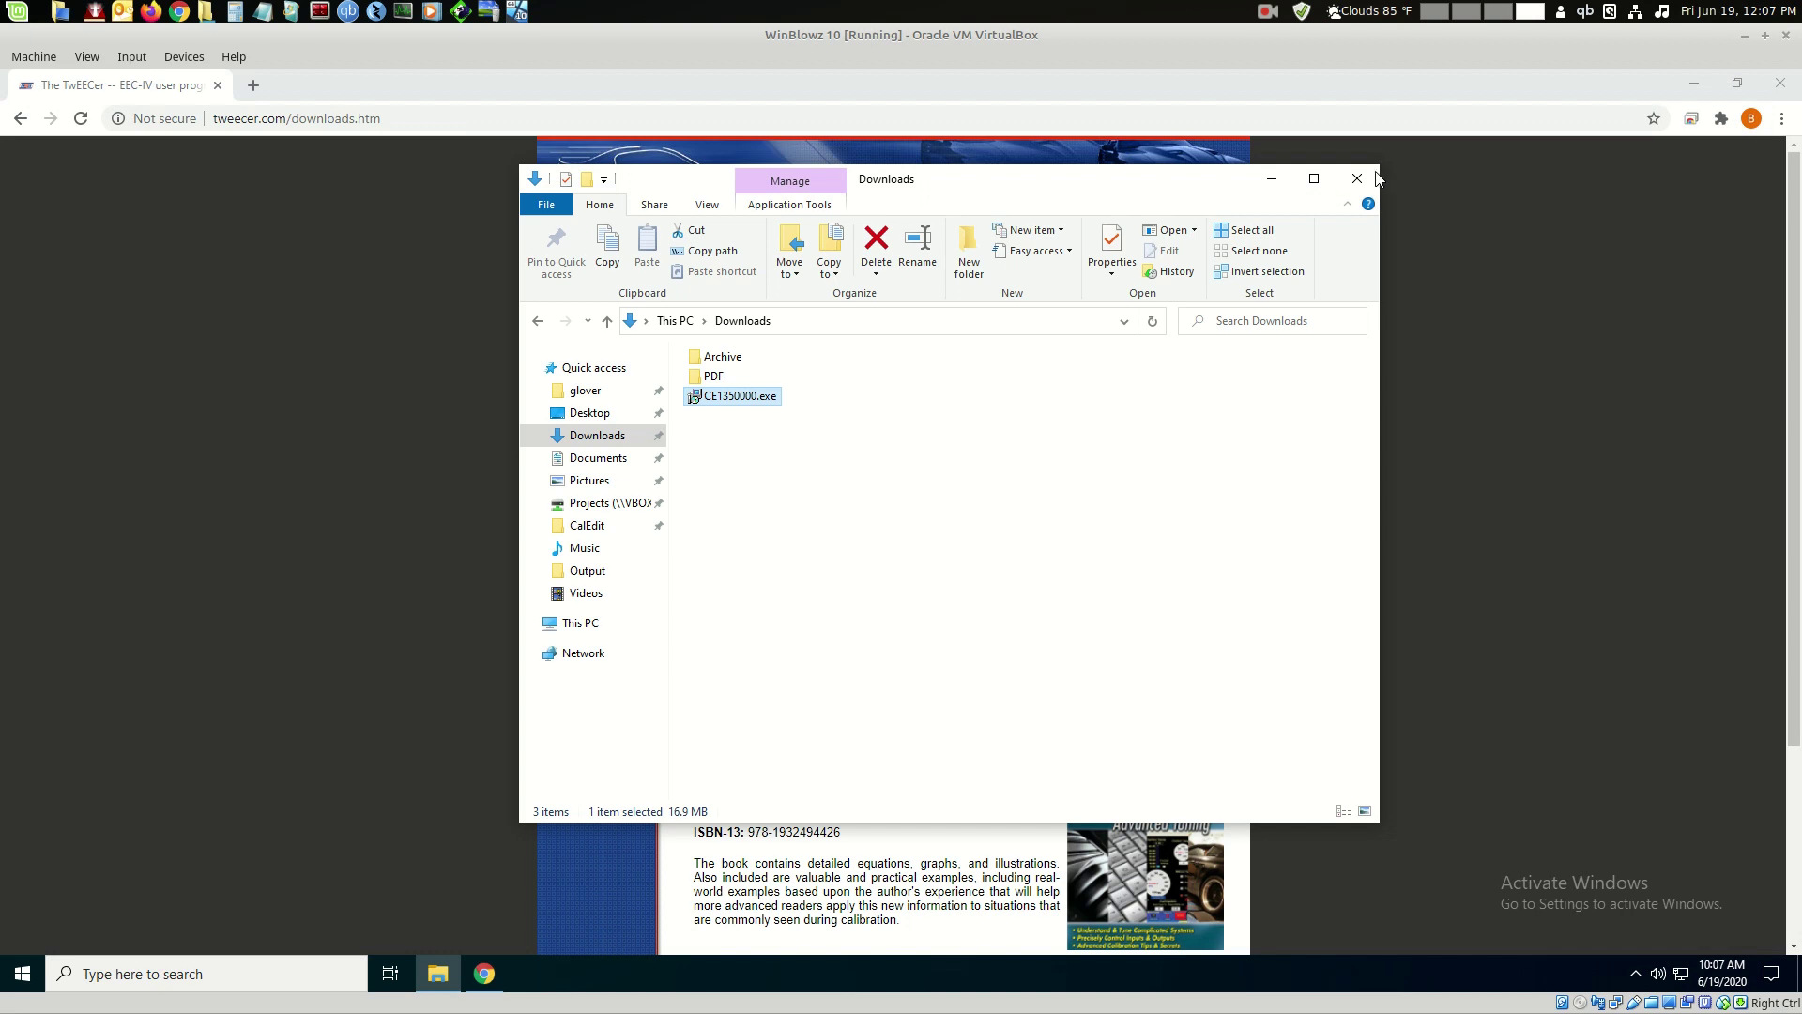
click(1372, 178)
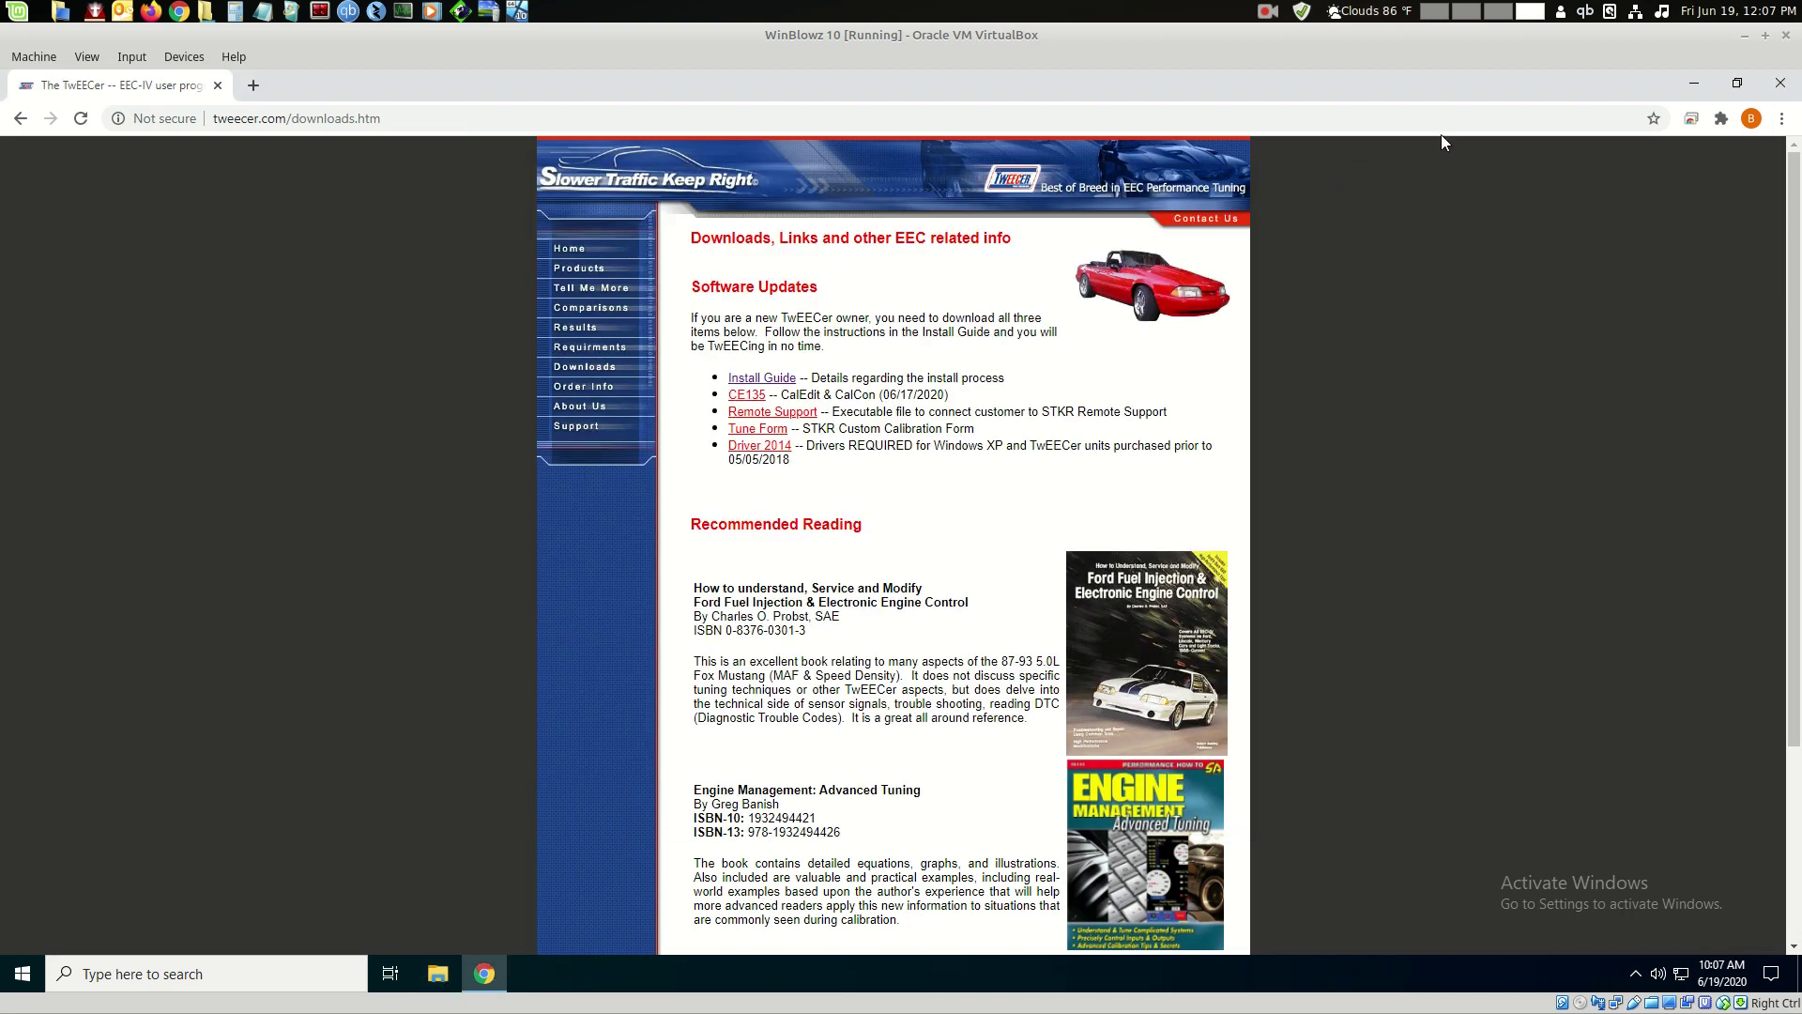
click(1780, 84)
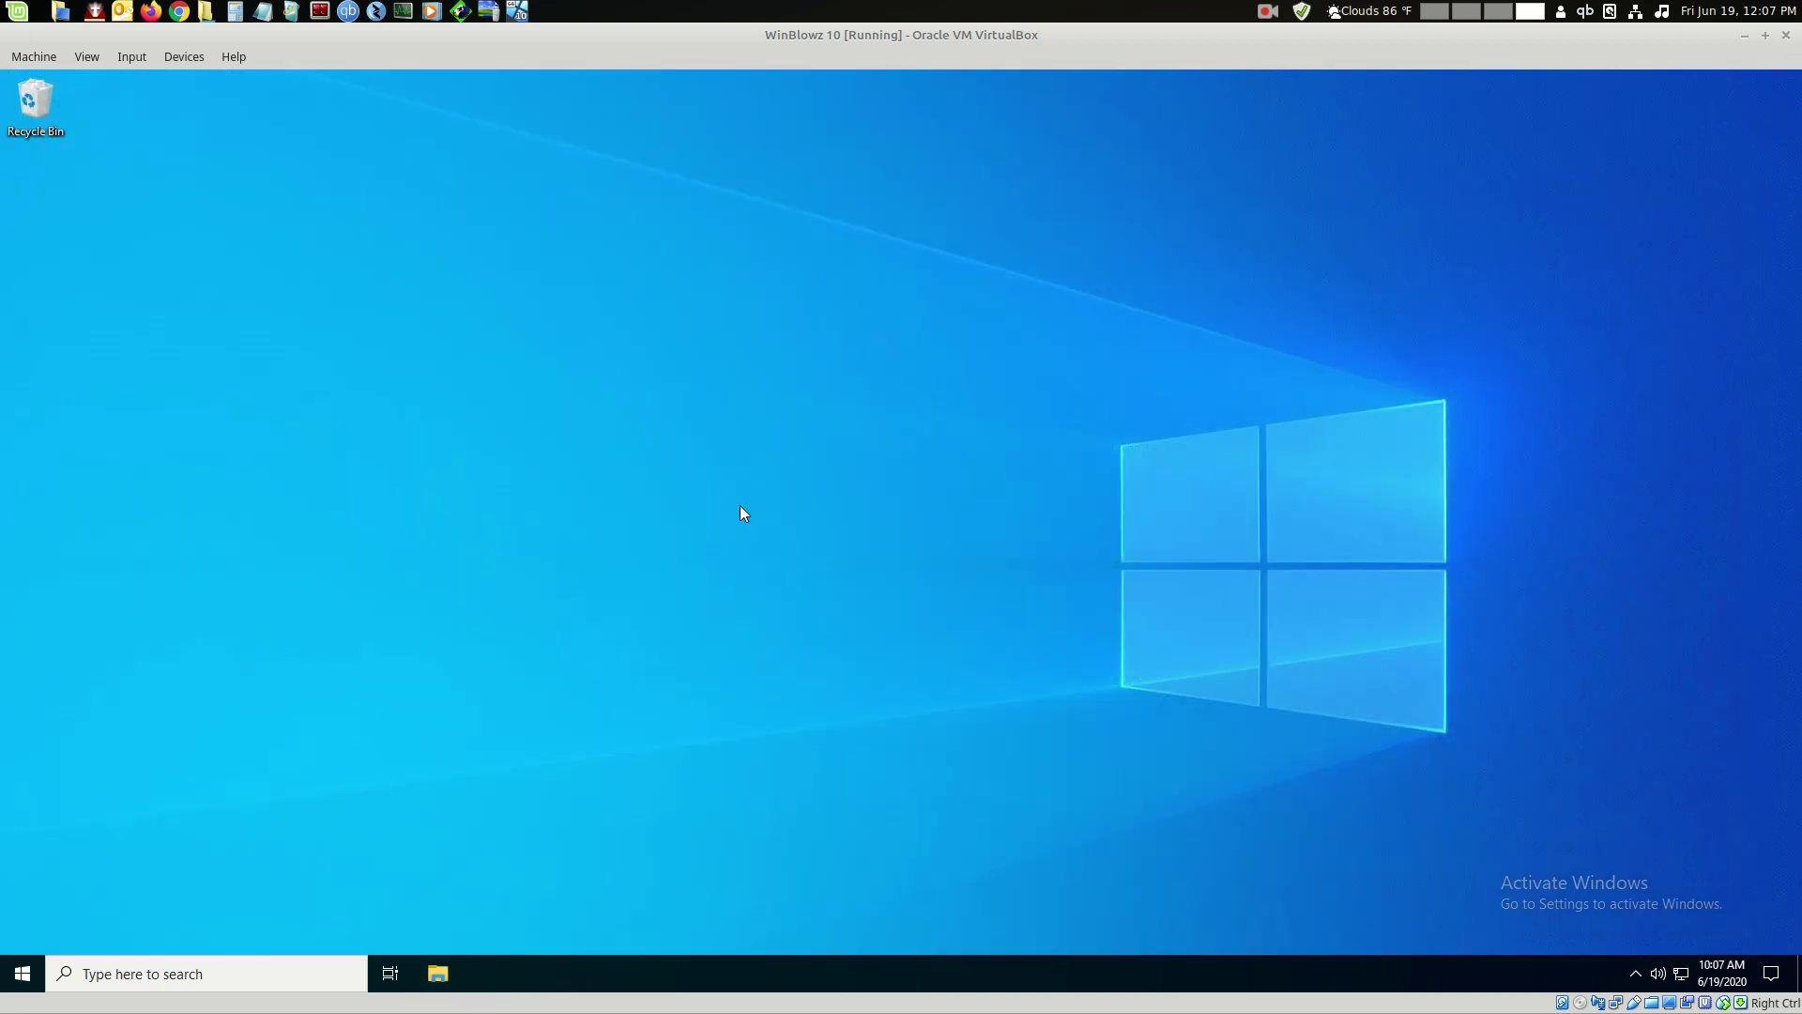
- Launch Registry Editor with a 'regedt' search, ready to use Edit > Find
click(140, 973)
text(r)
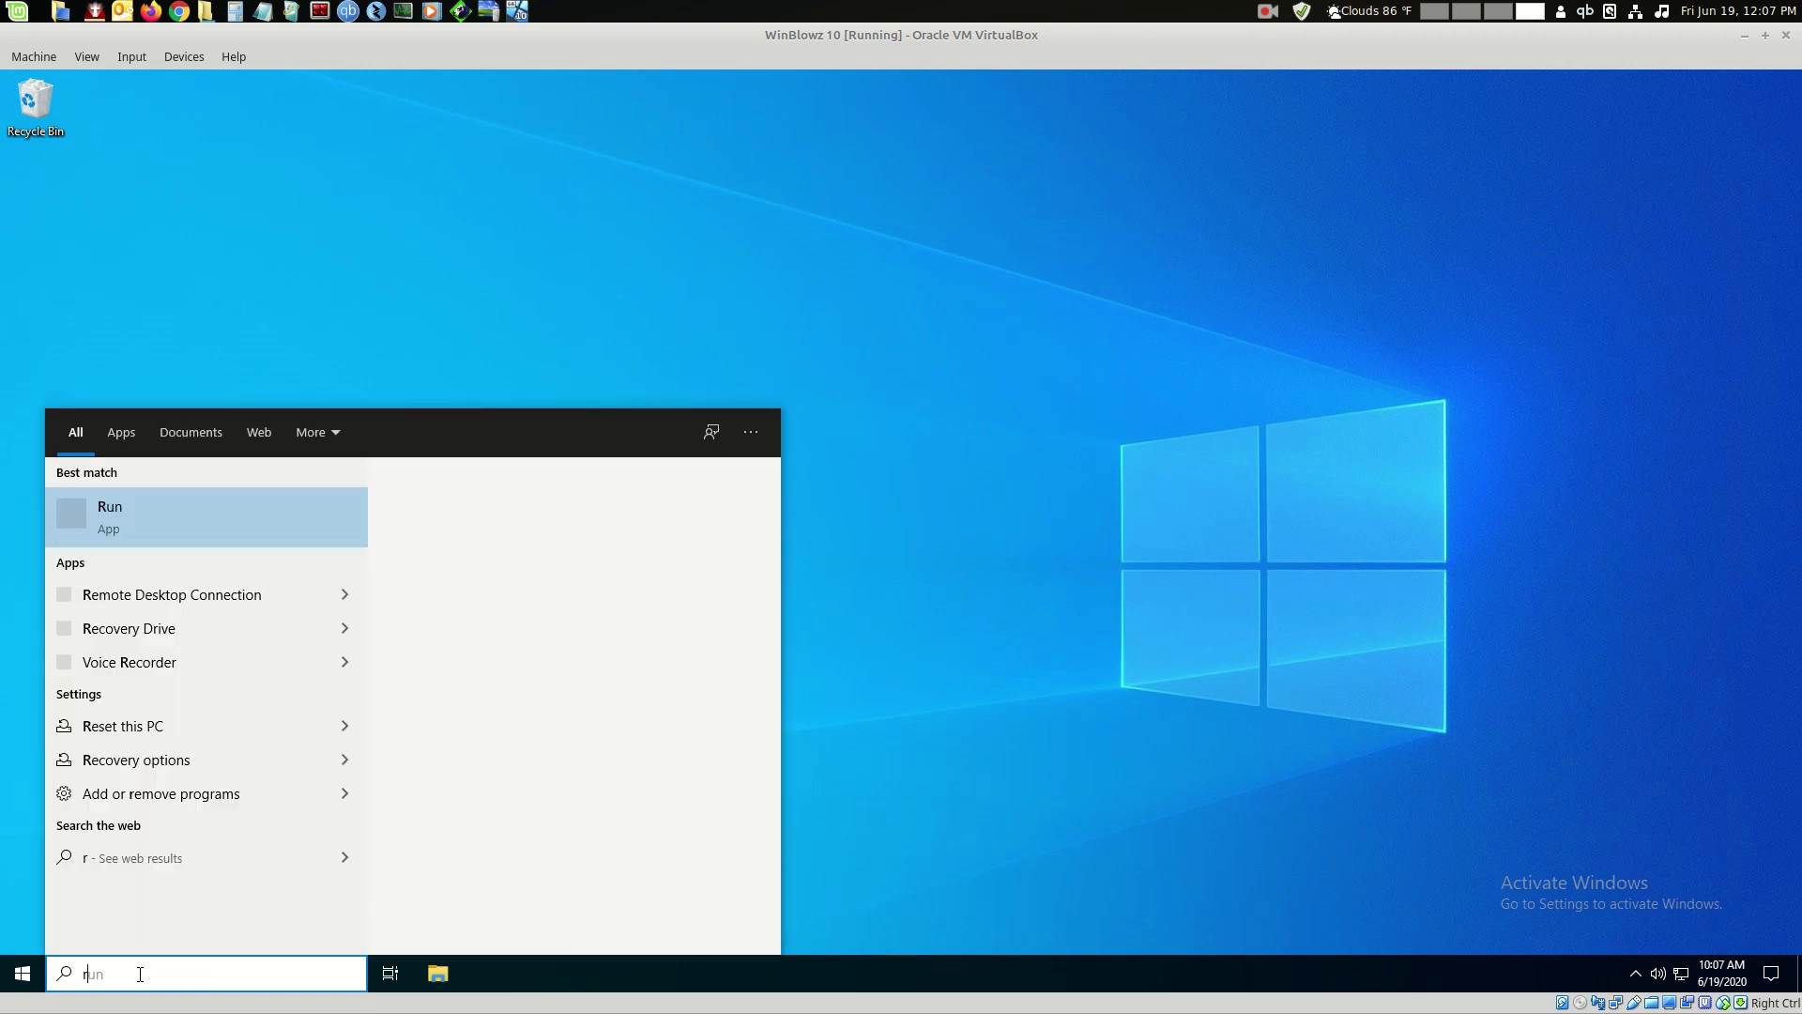
text(egedt)
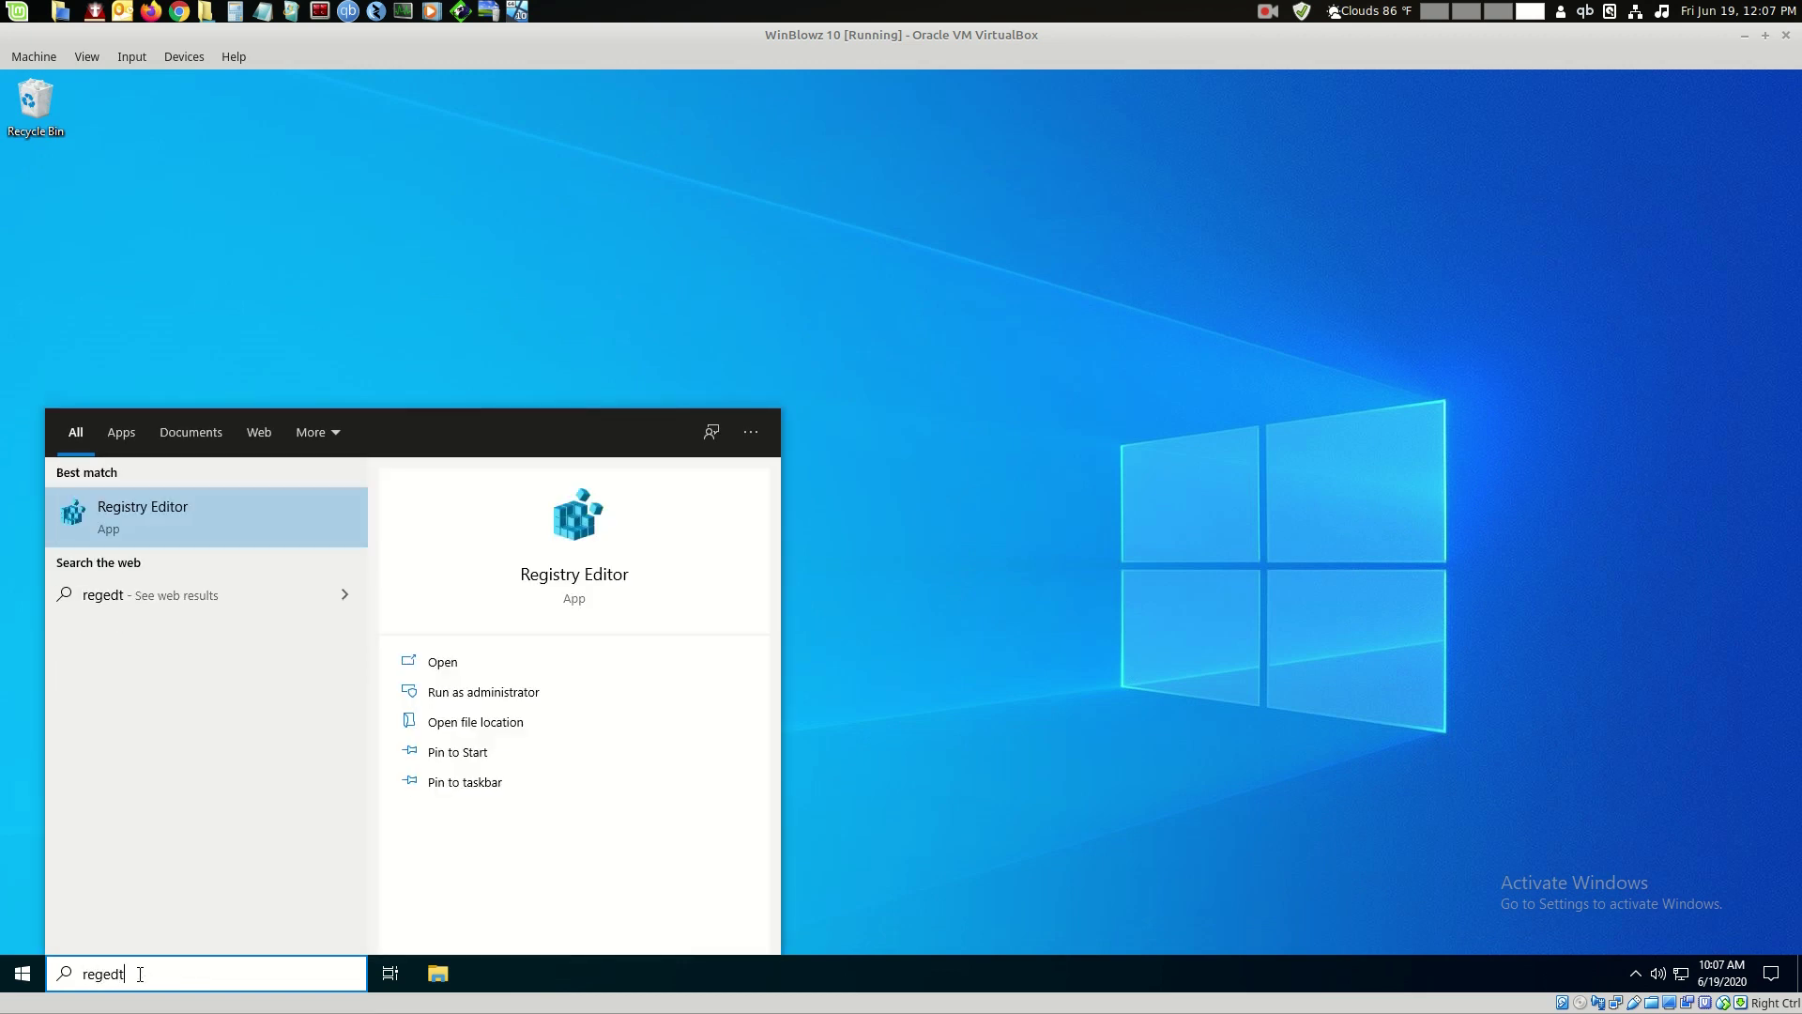
key(Return)
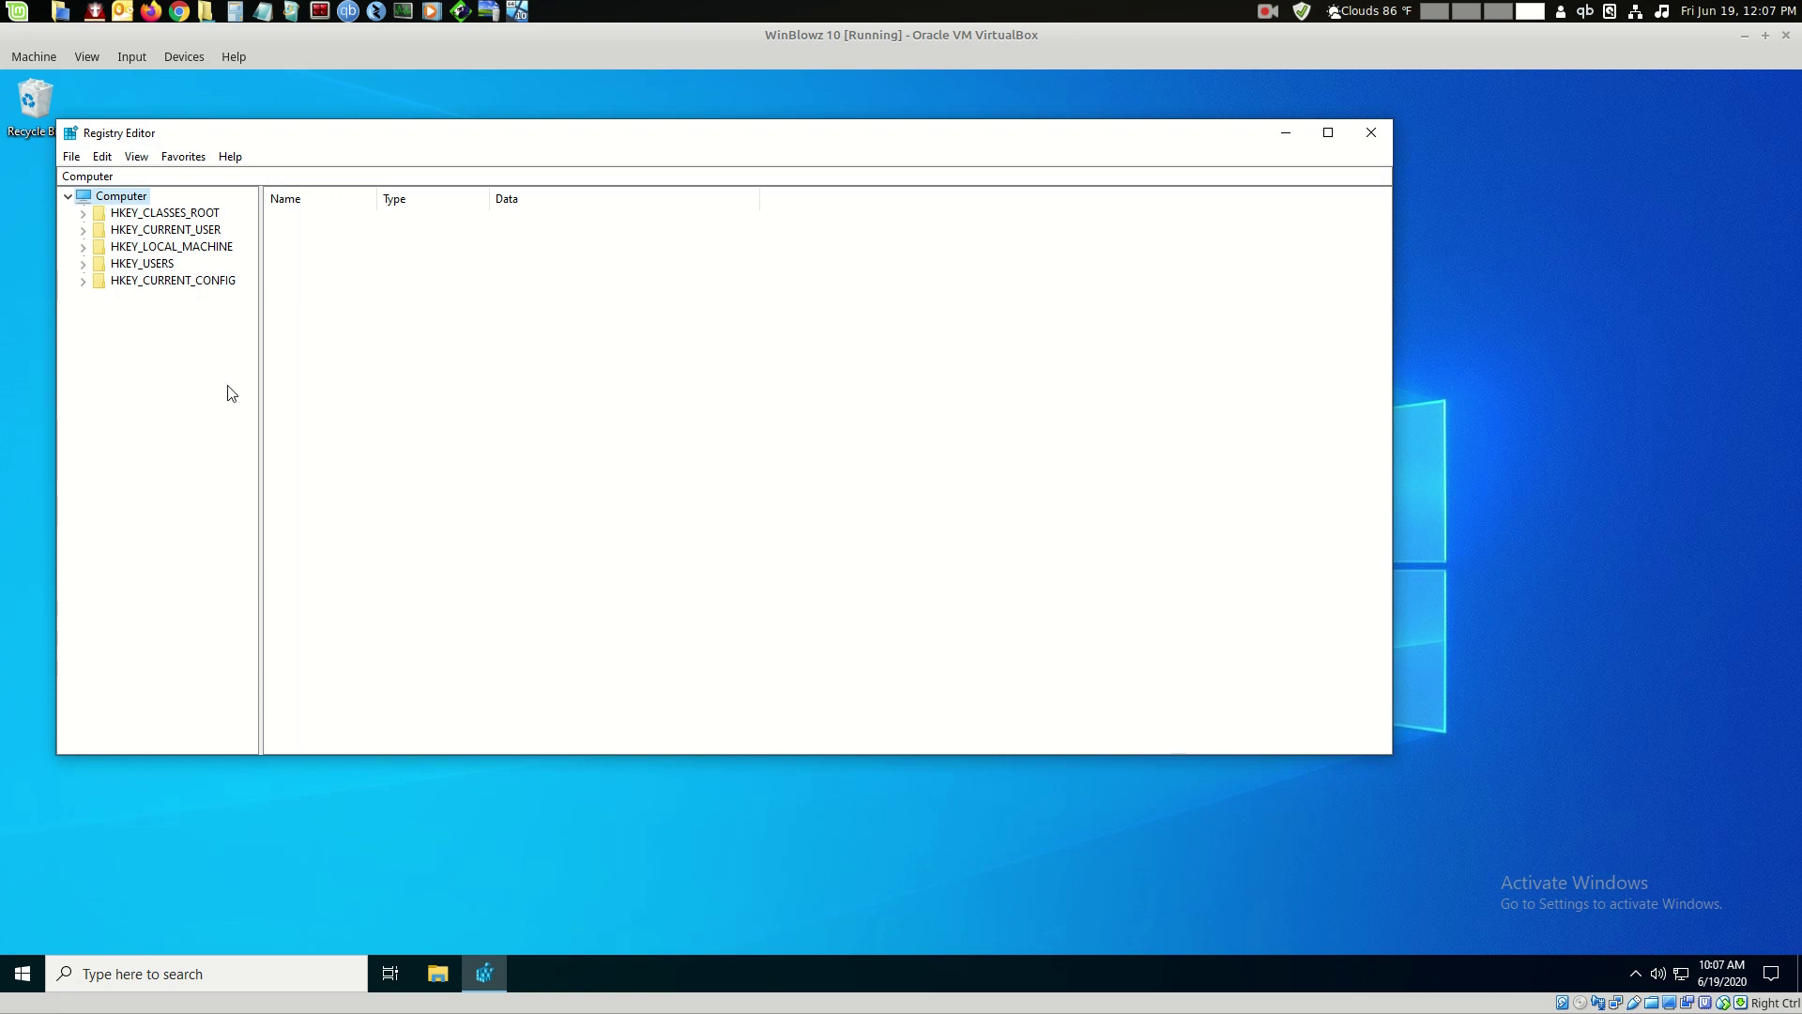
click(102, 158)
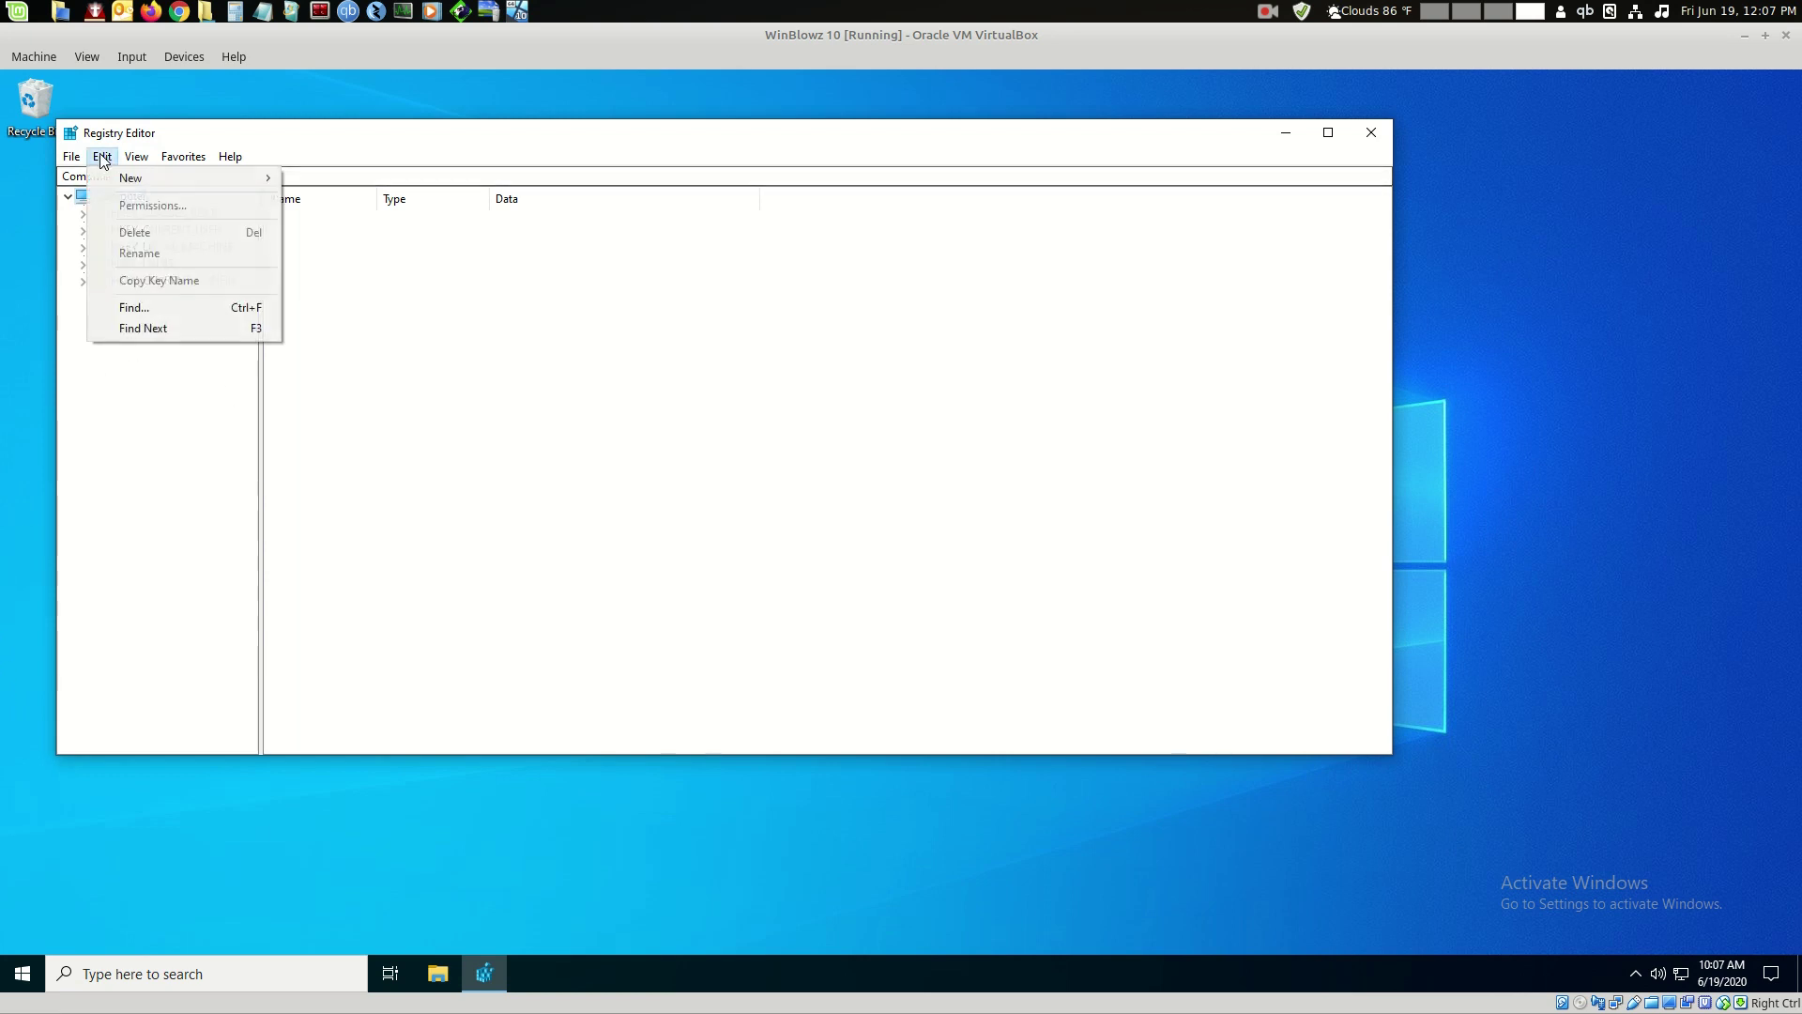
- Search the registry for IDAPI32
click(155, 308)
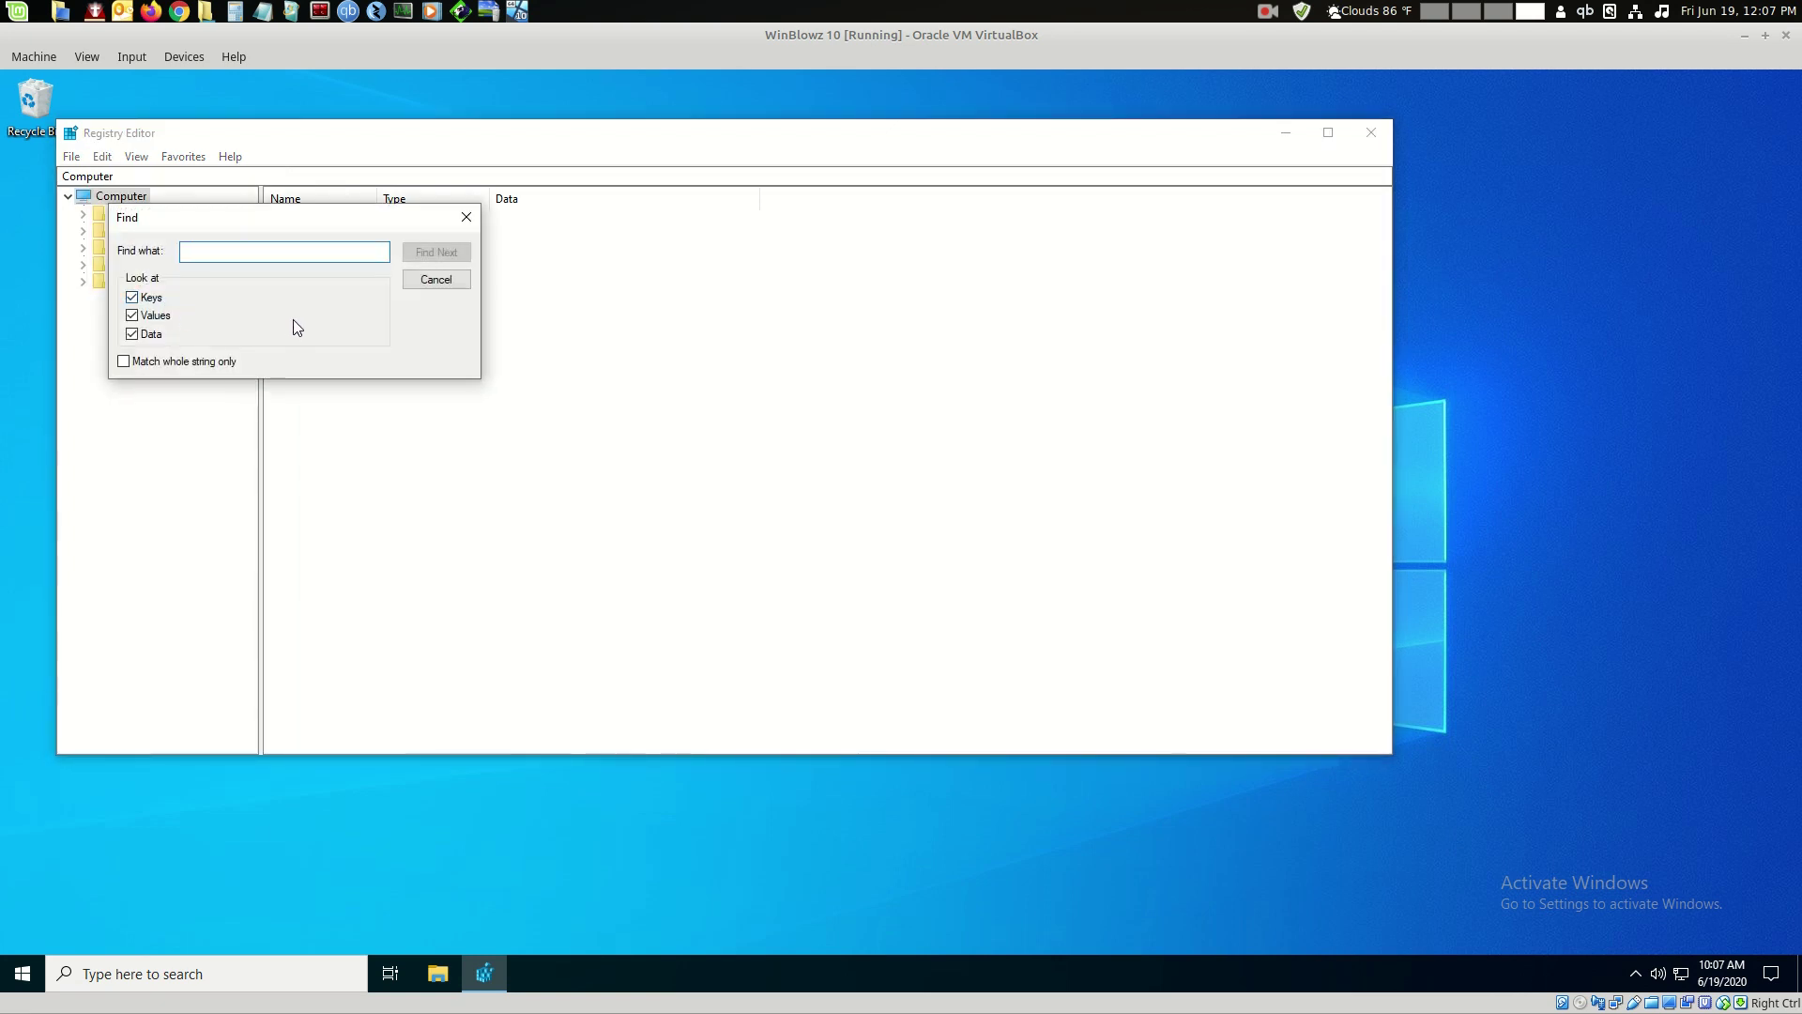
text(lDAP)
text(I32)
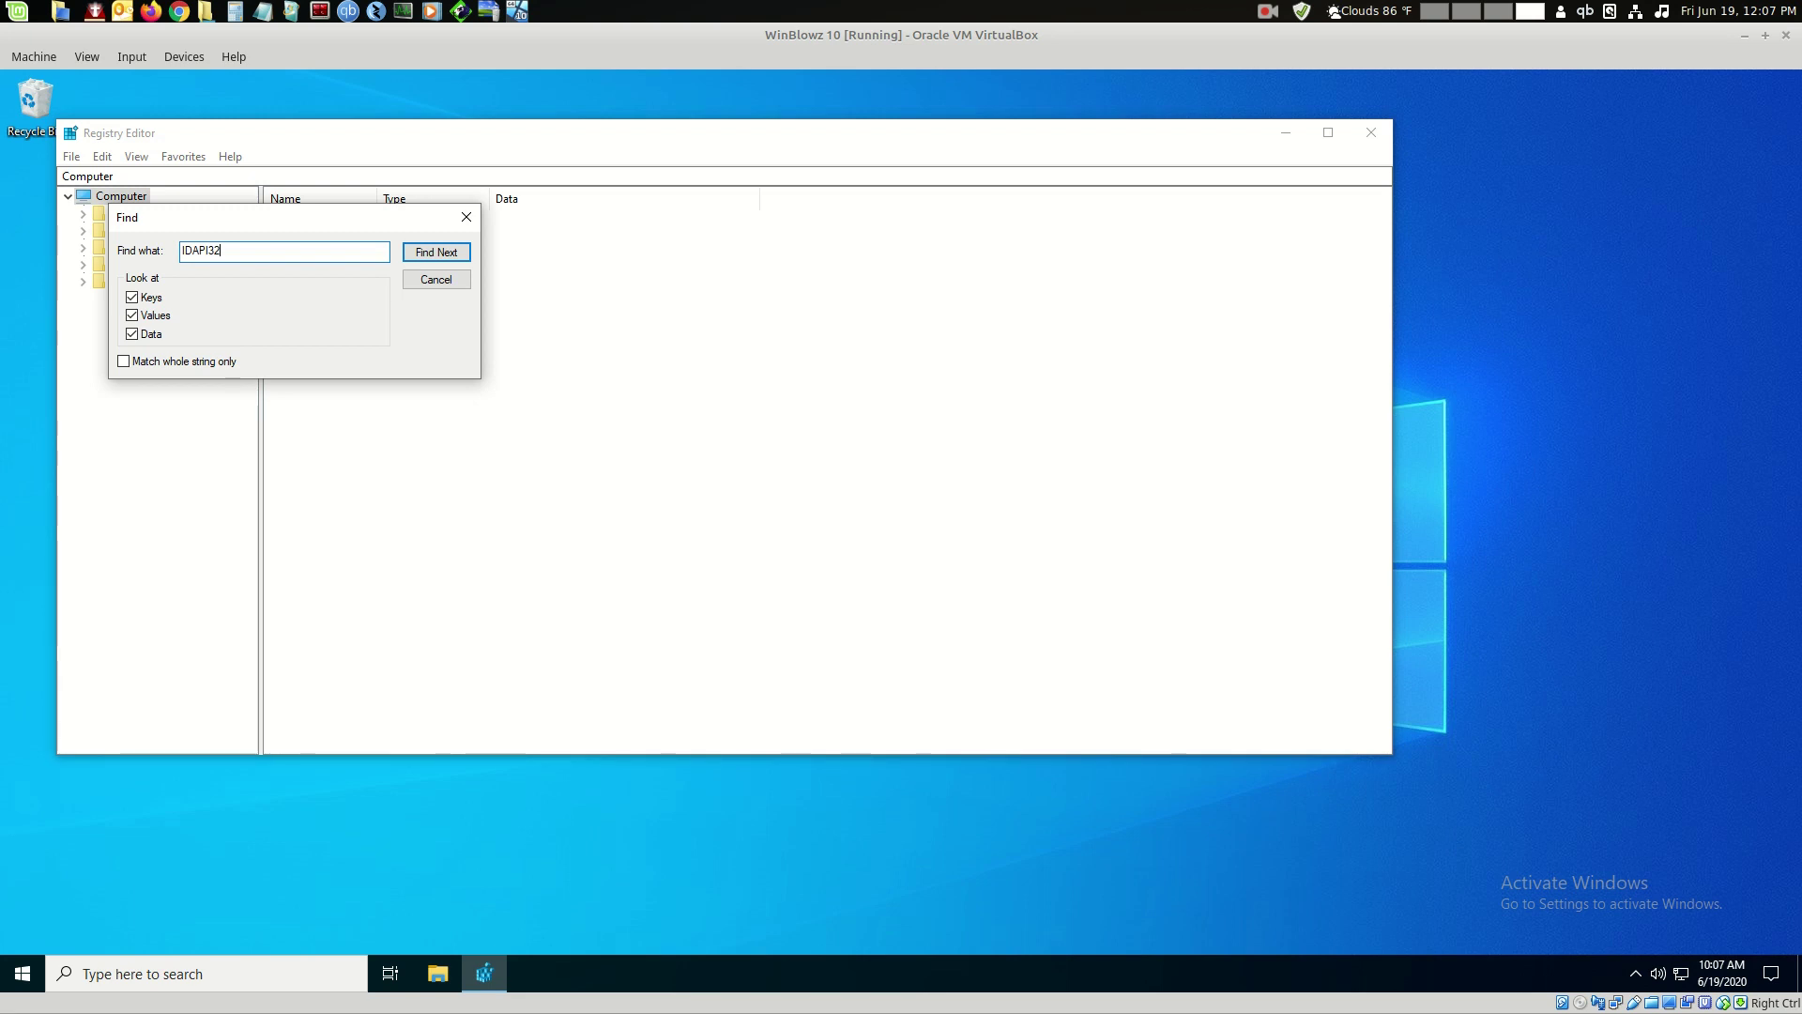
key(Return)
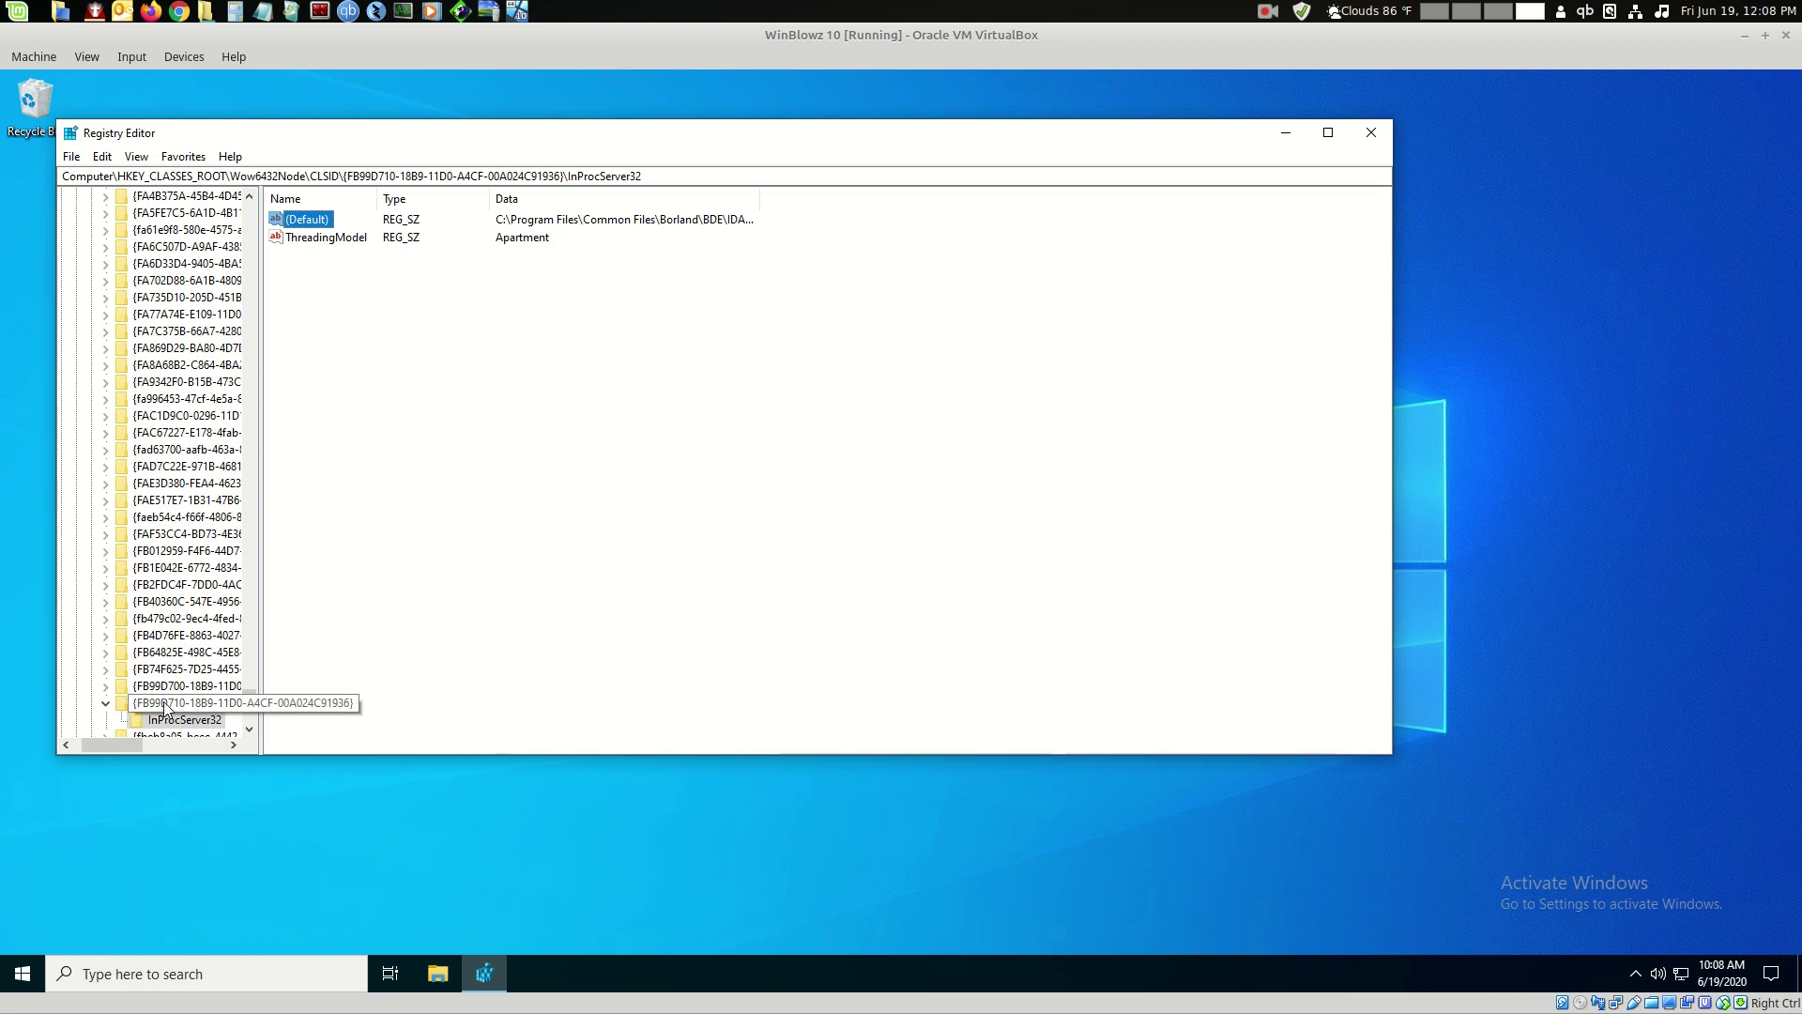
- Delete the Borland Database Engine CLSID key {FB99D710-1BB9-11D0-A4CF-00A024C91936} and its subkeys
click(234, 704)
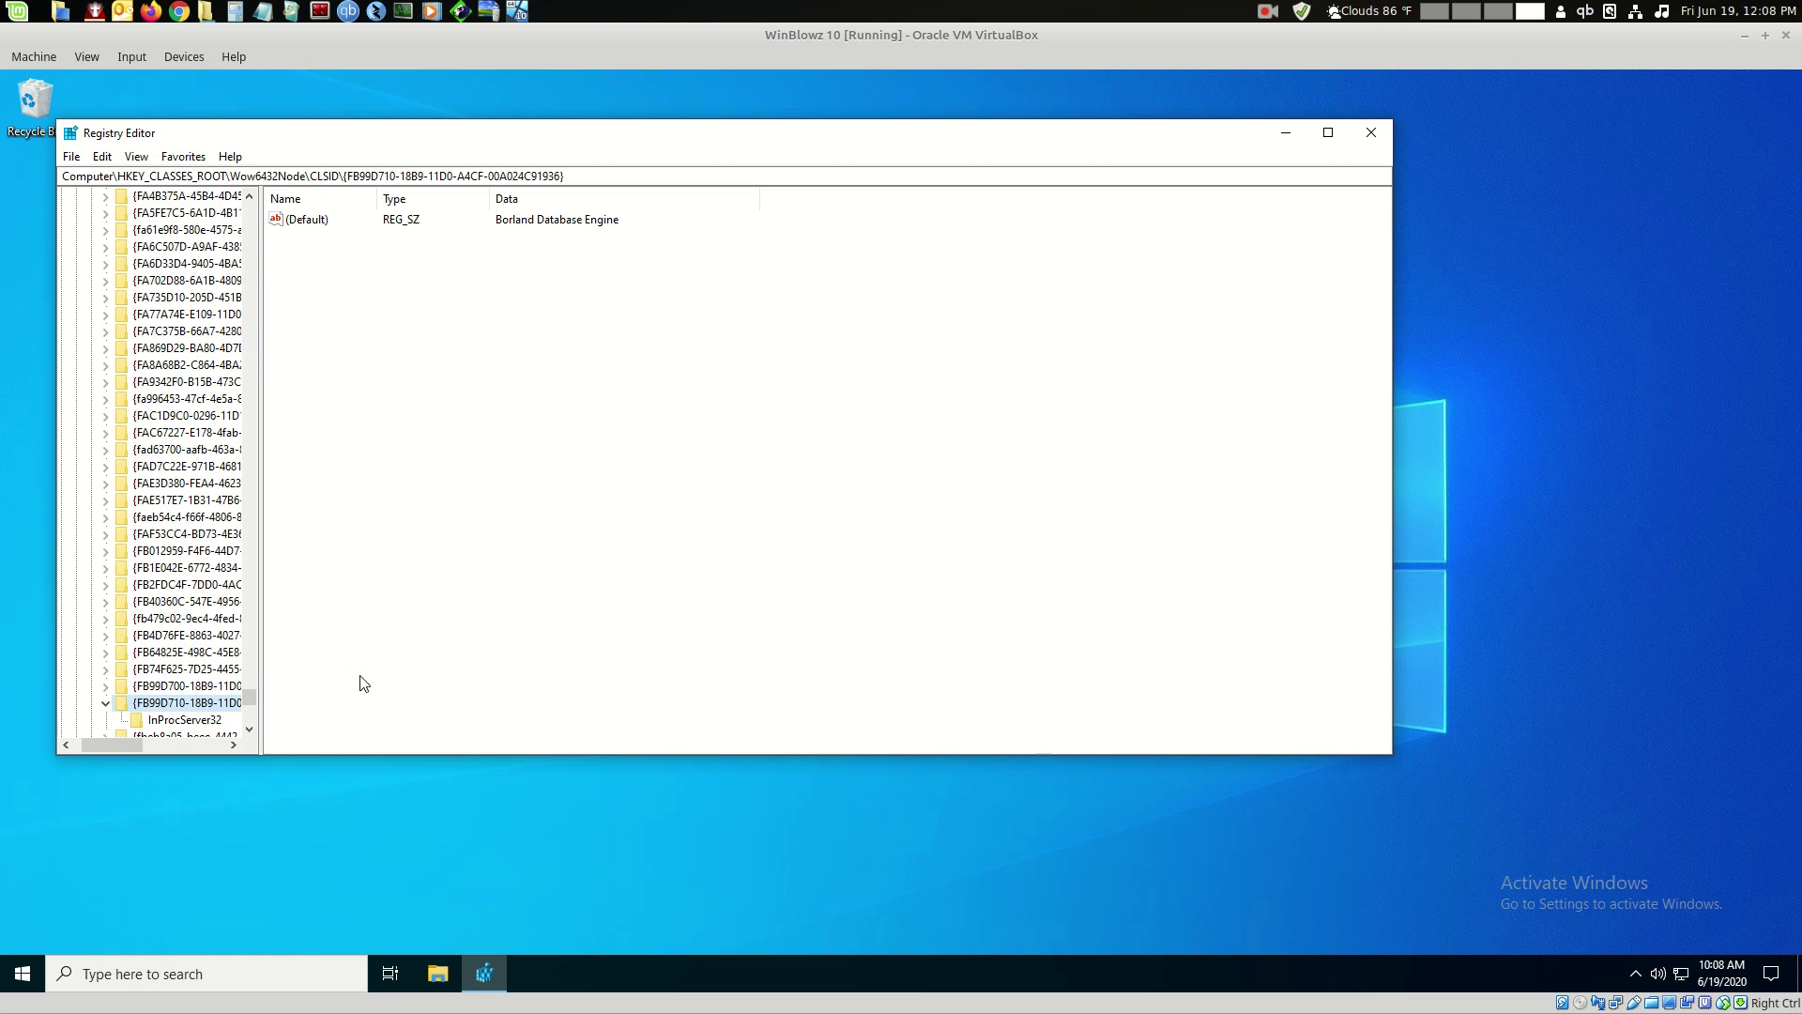
key(Delete)
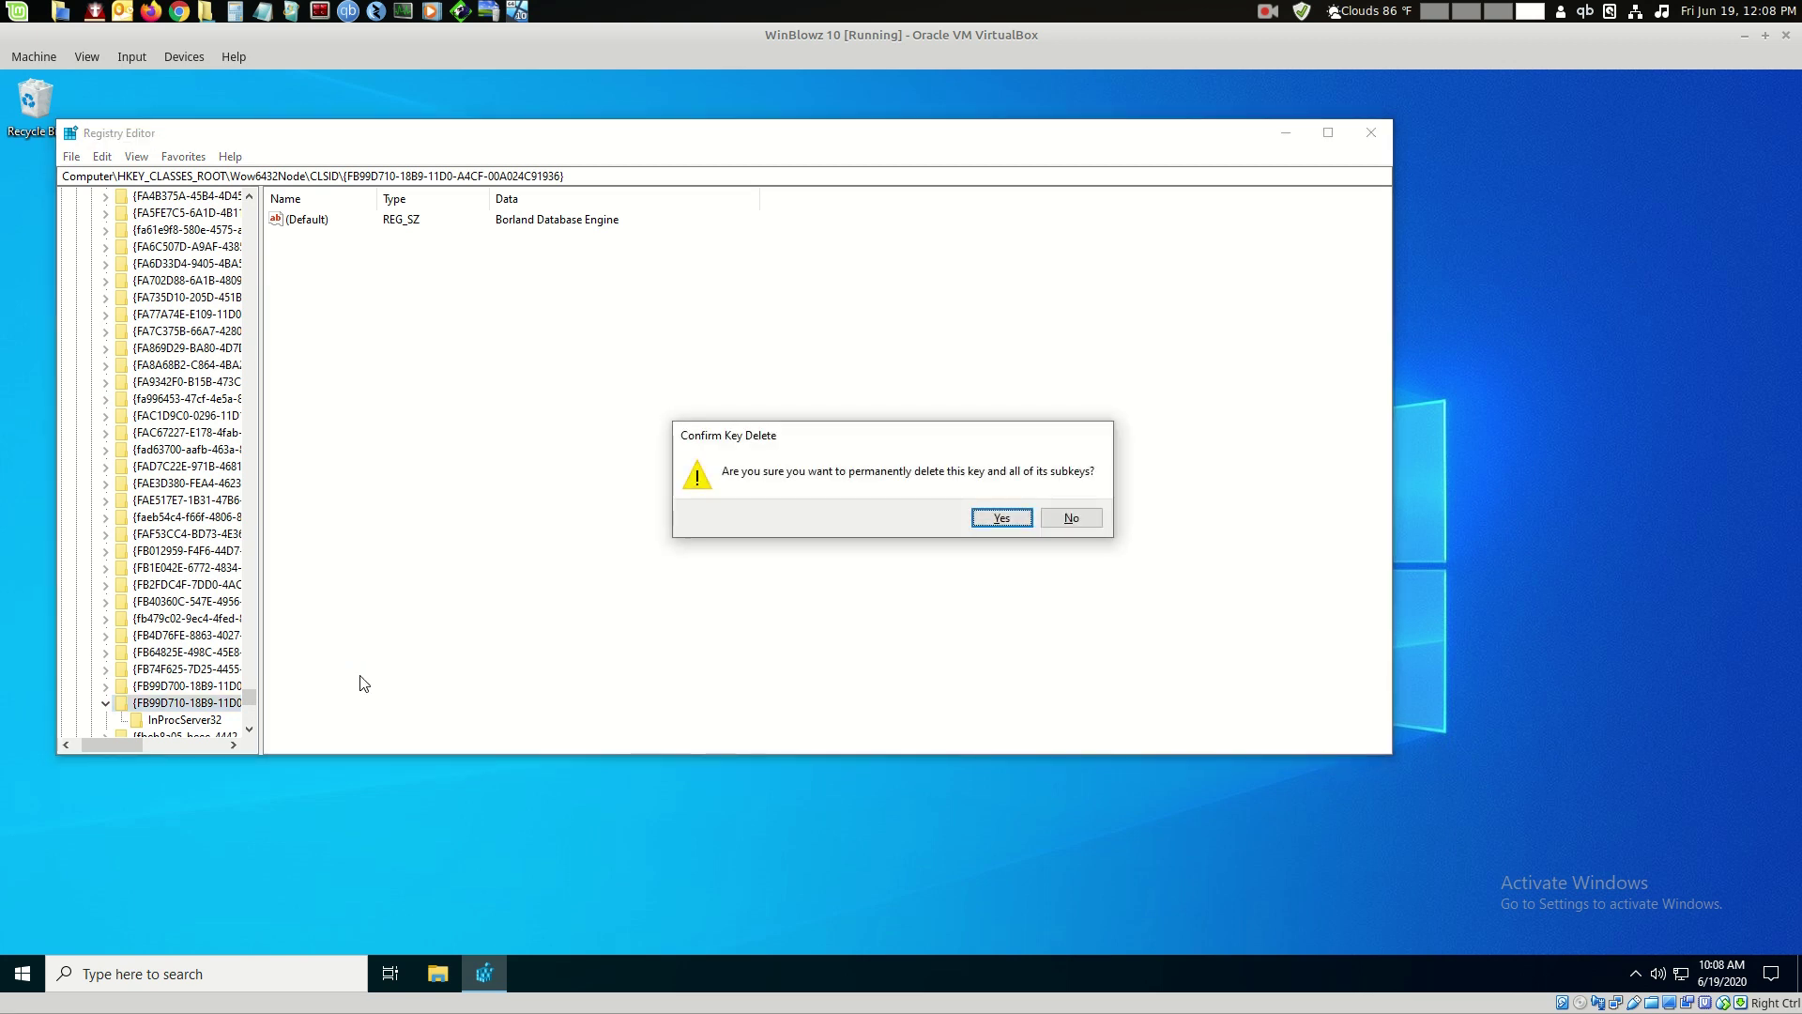
click(1000, 517)
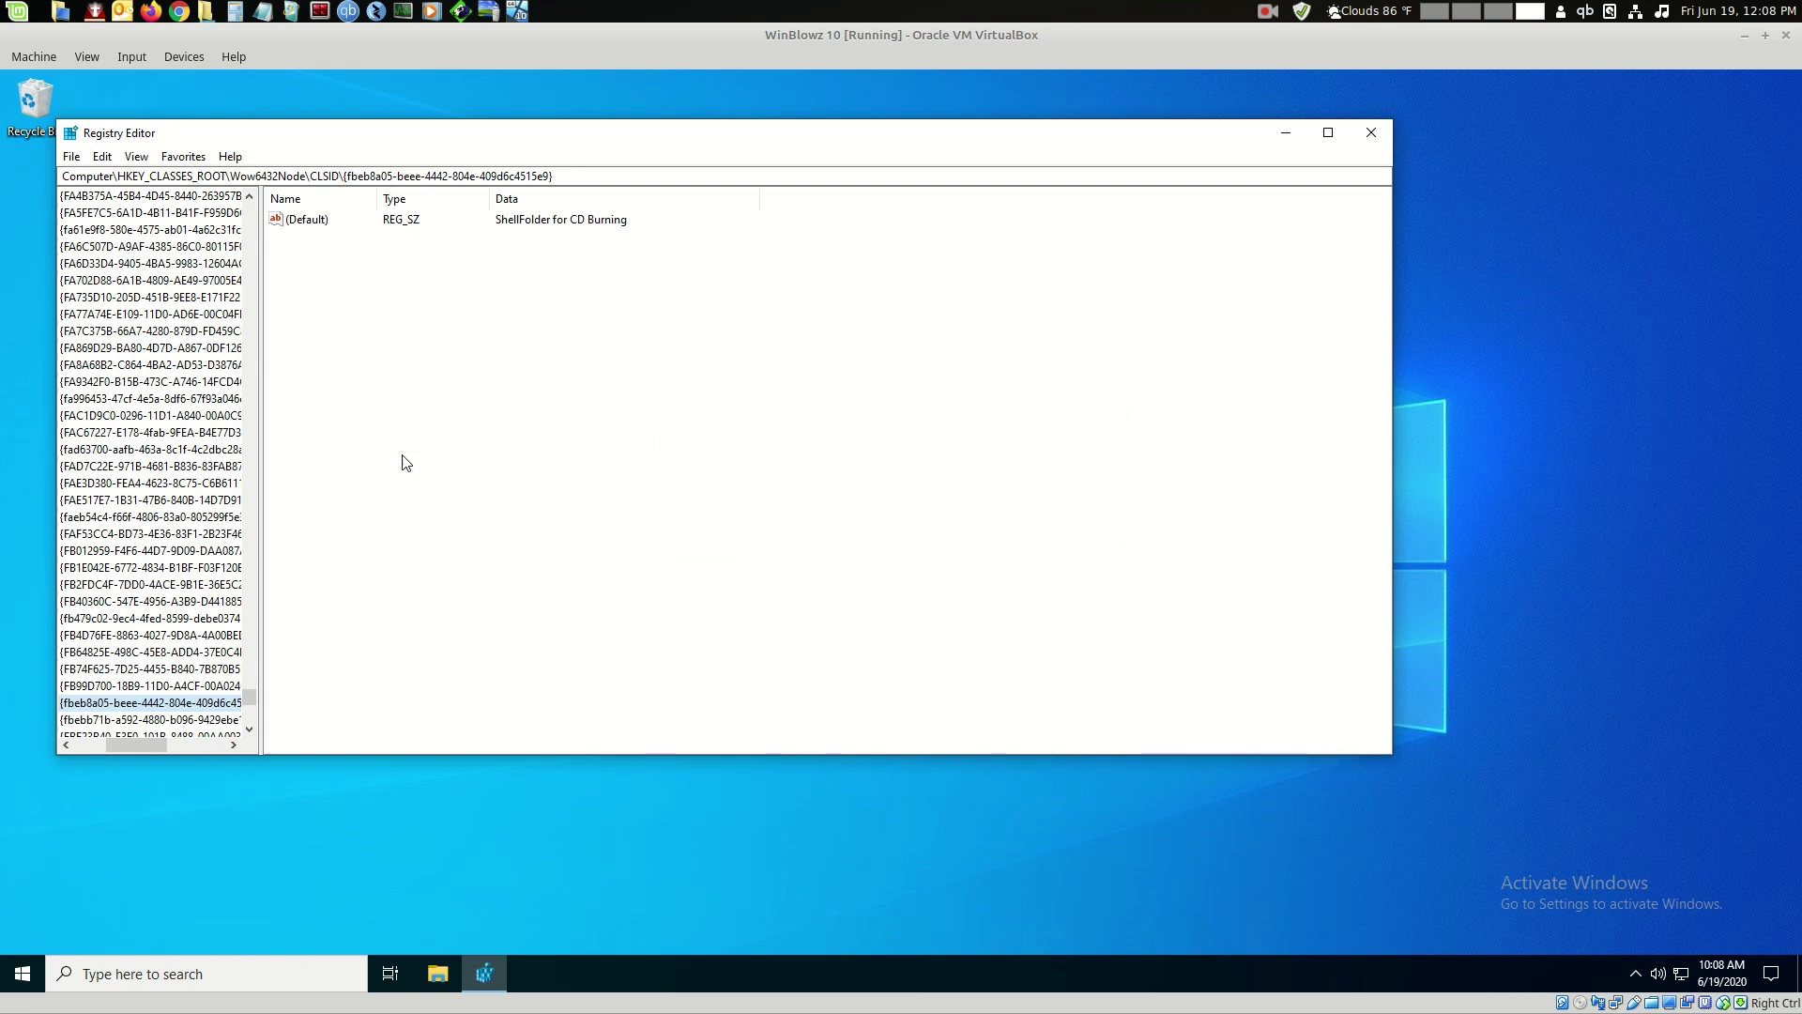
drag(261, 404, 407, 417)
drag(253, 744, 170, 742)
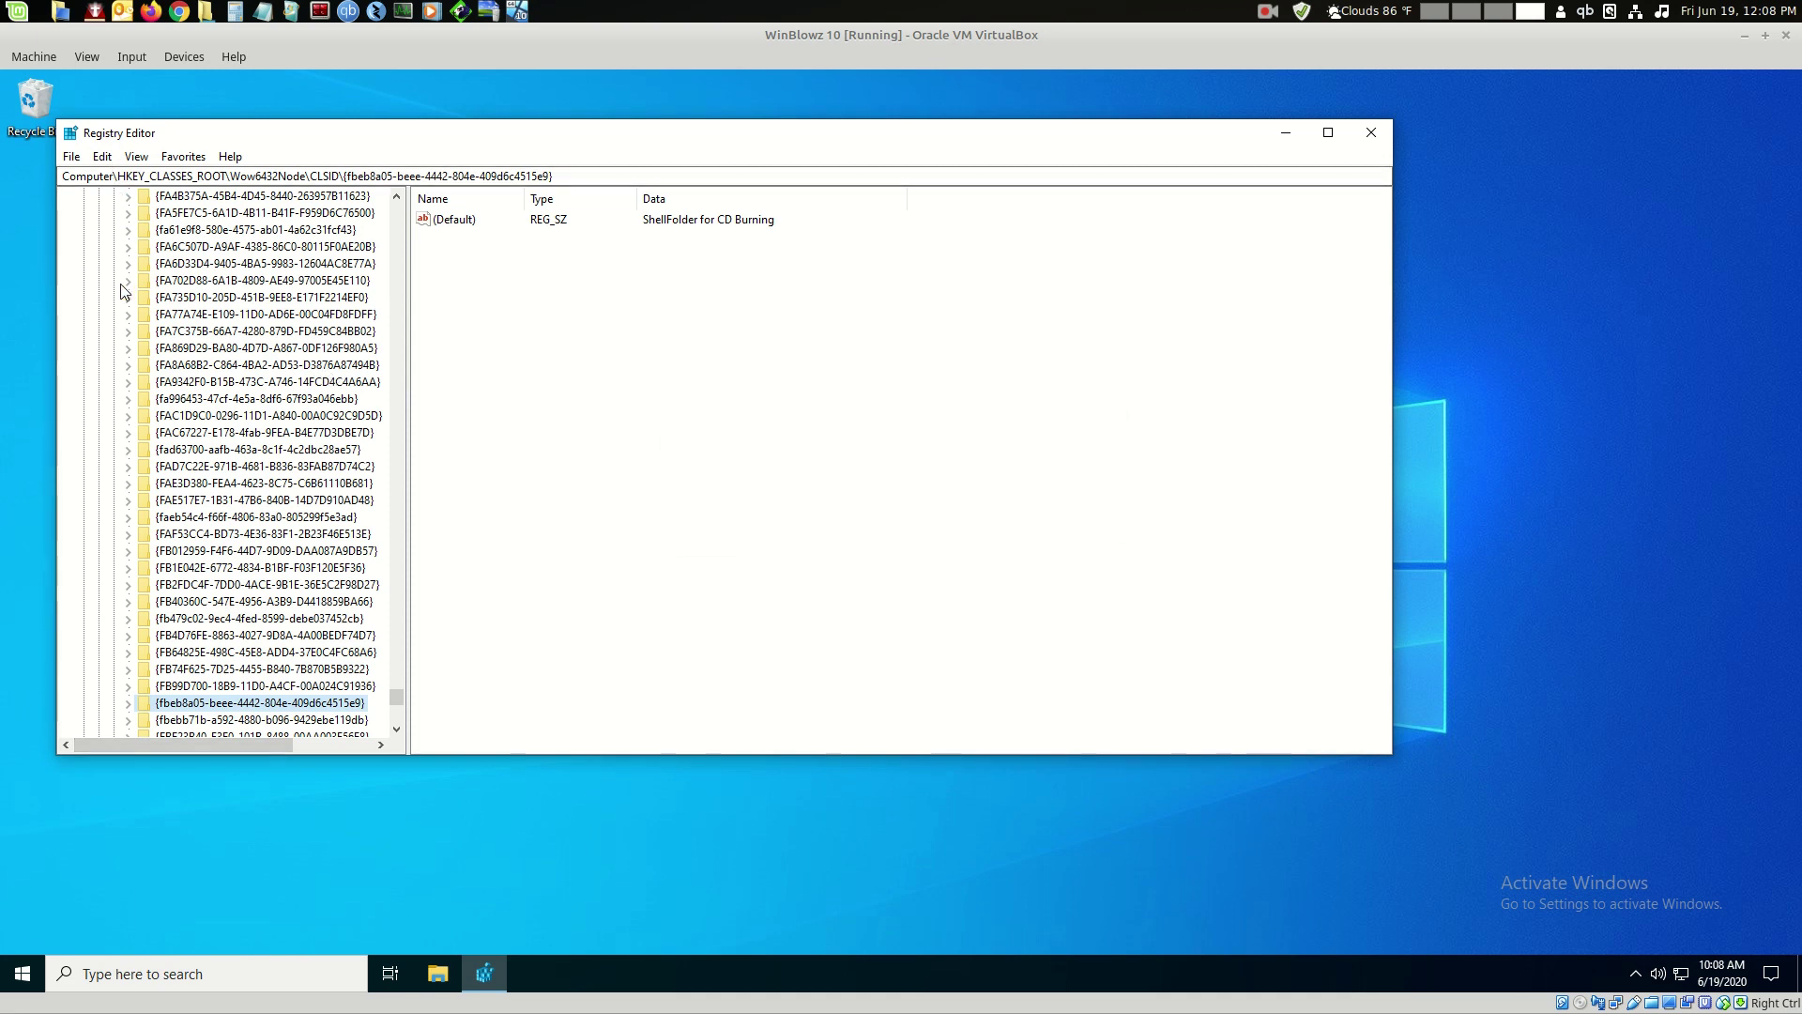
click(102, 158)
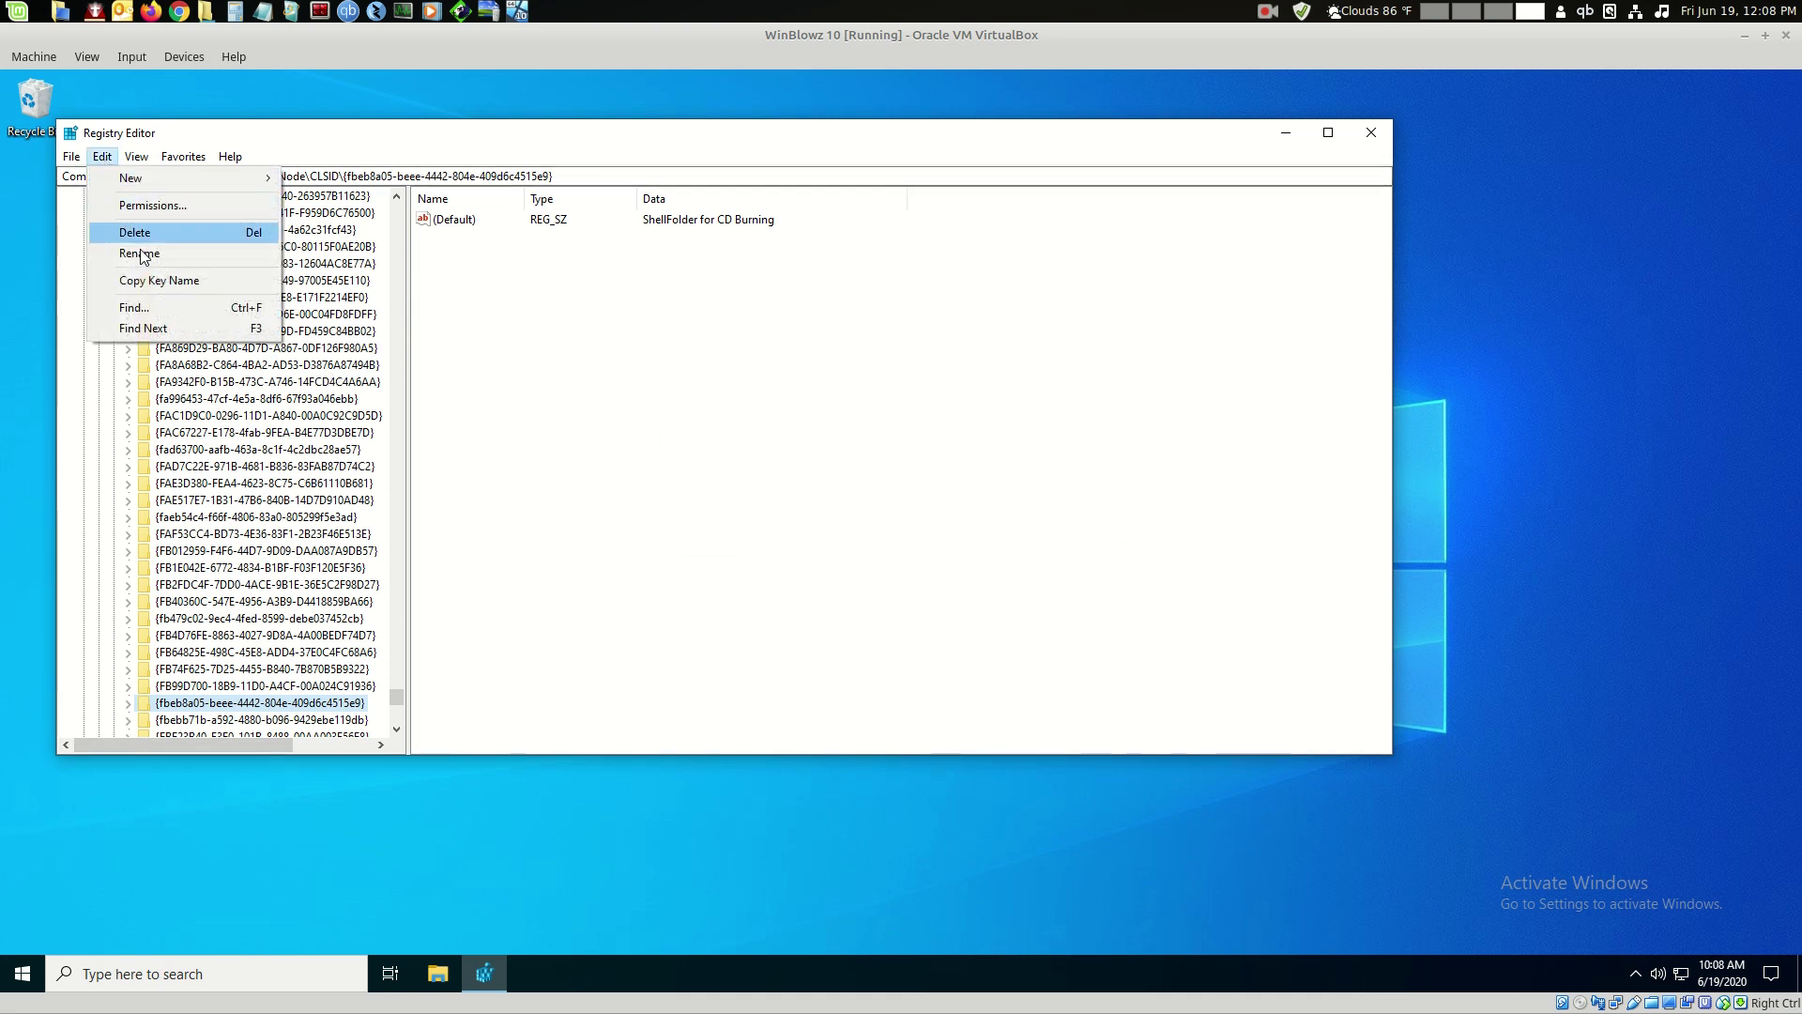
- Delete the HKLM\SOFTWARE\WOW6432Node\Borland key, then search on until no matches remain
click(239, 328)
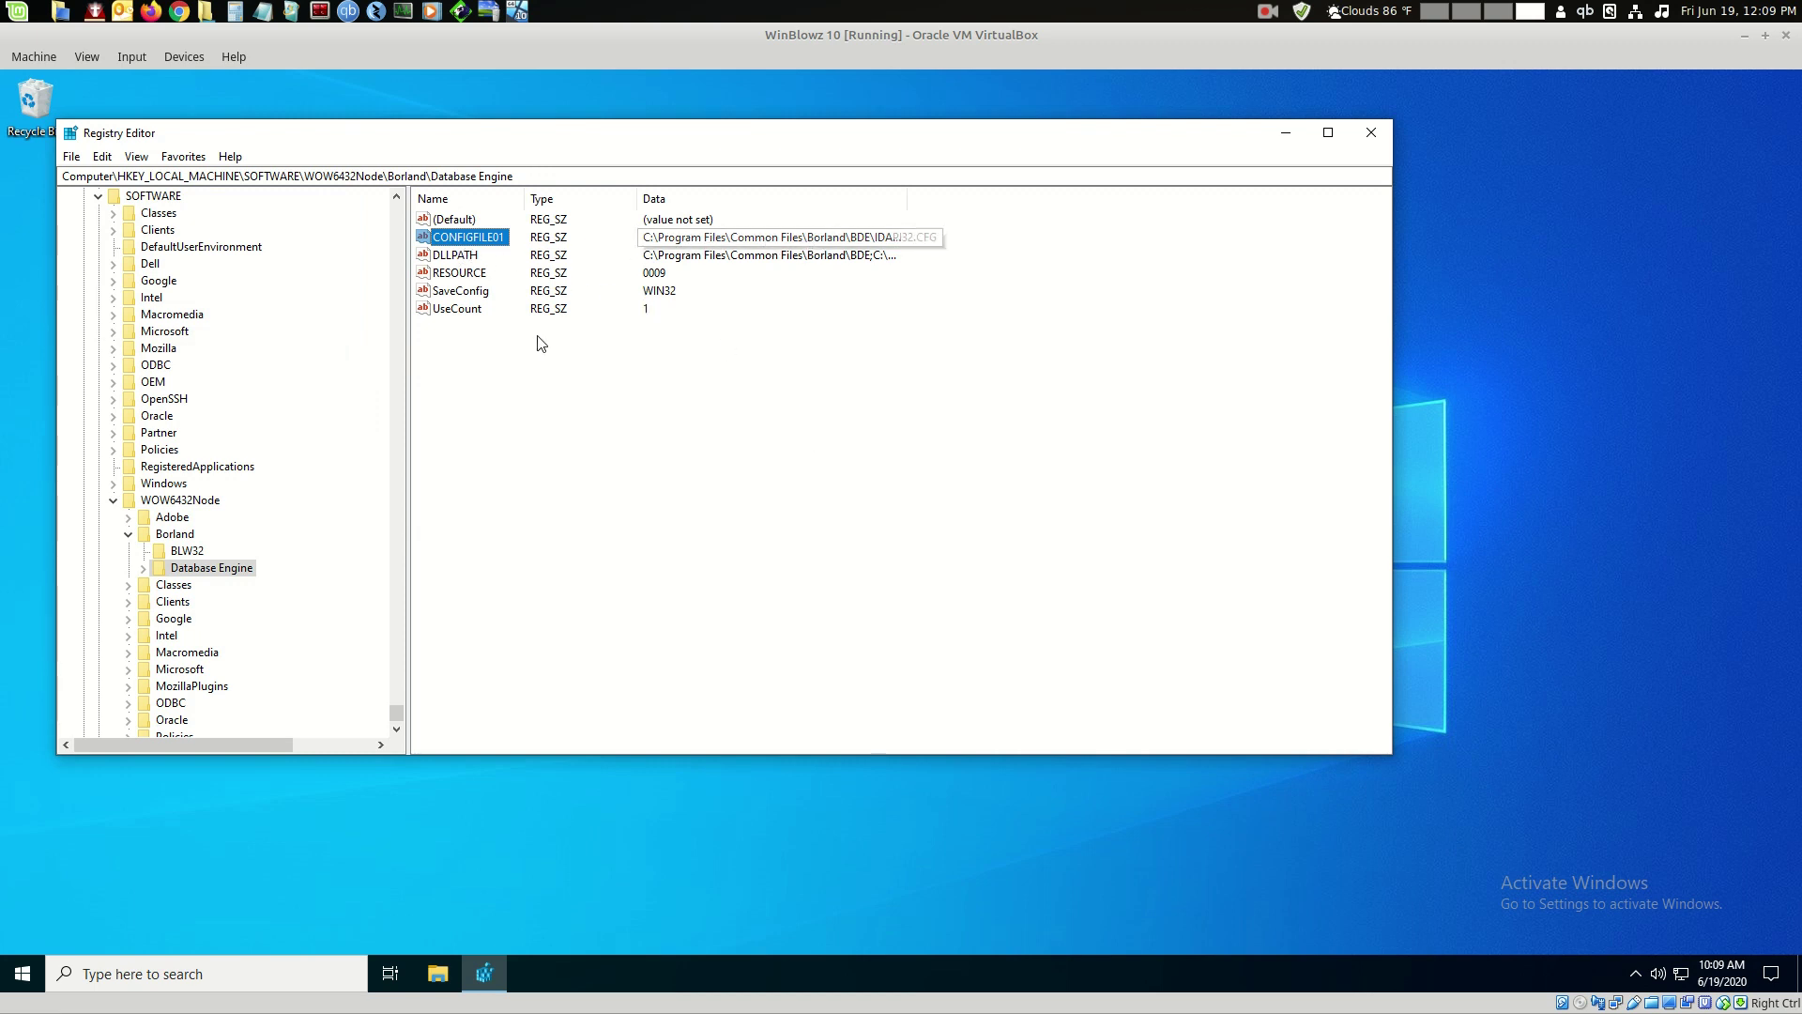
click(171, 534)
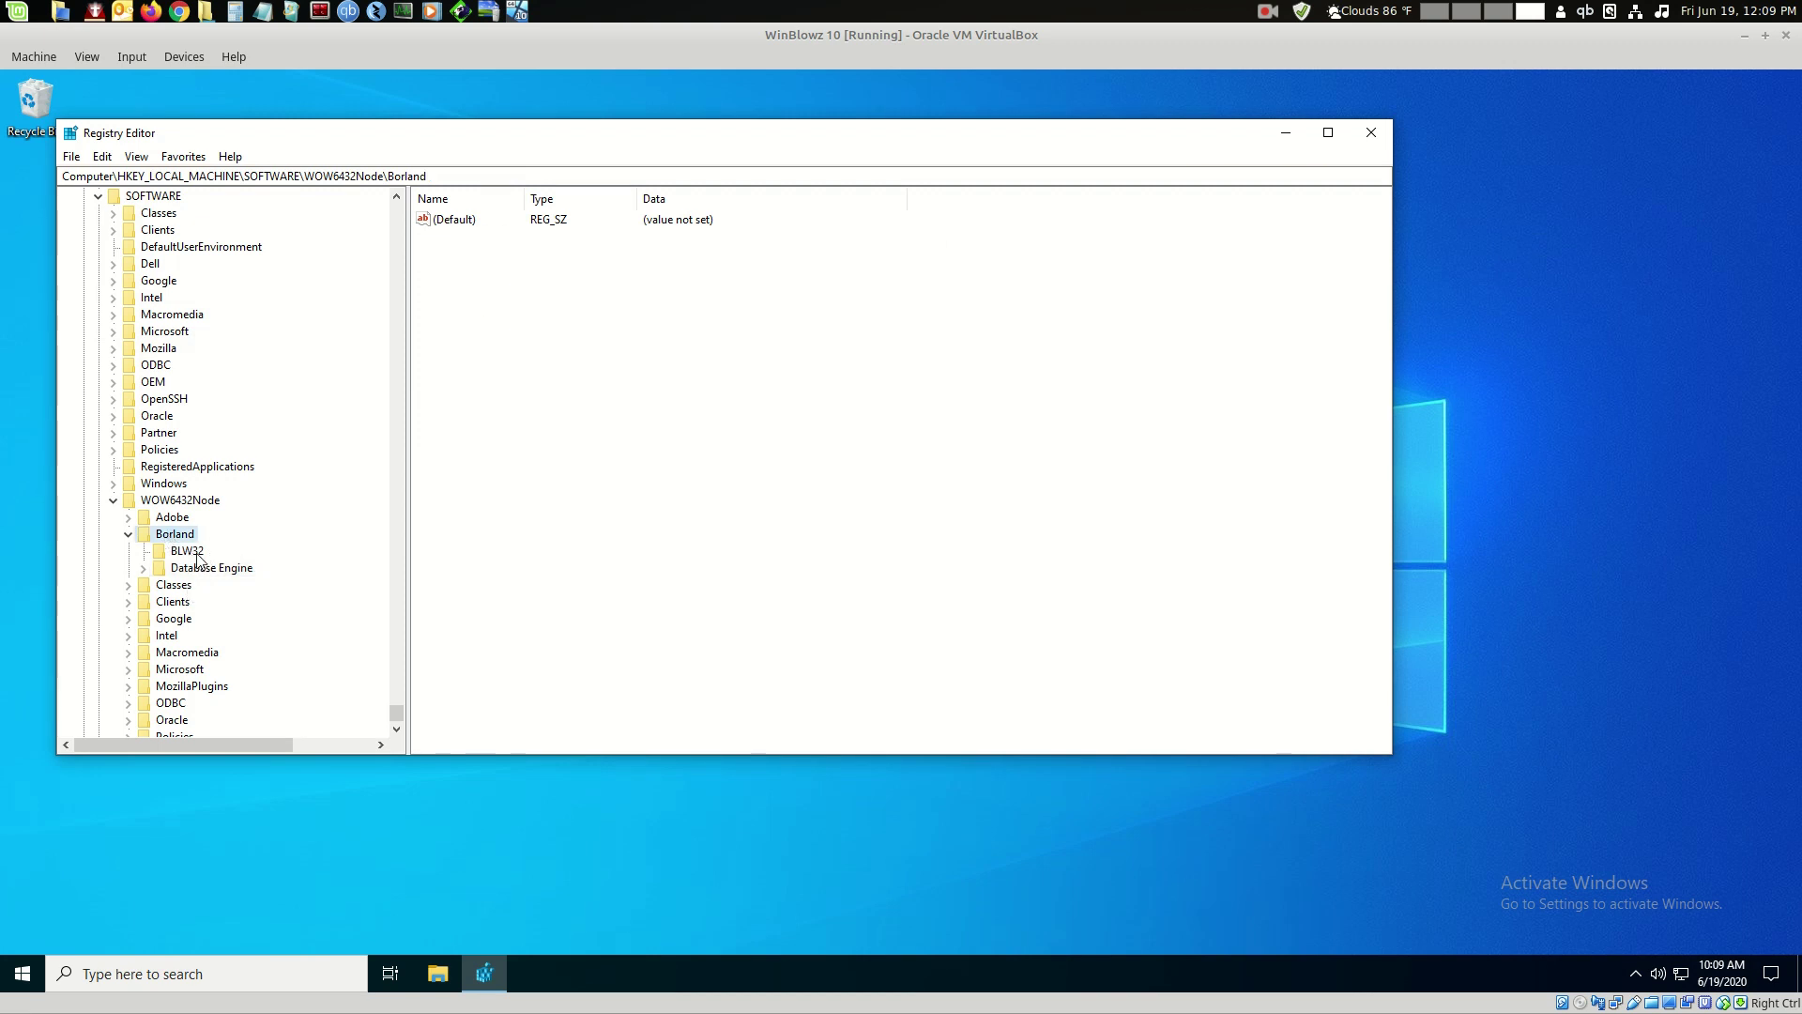
key(Delete)
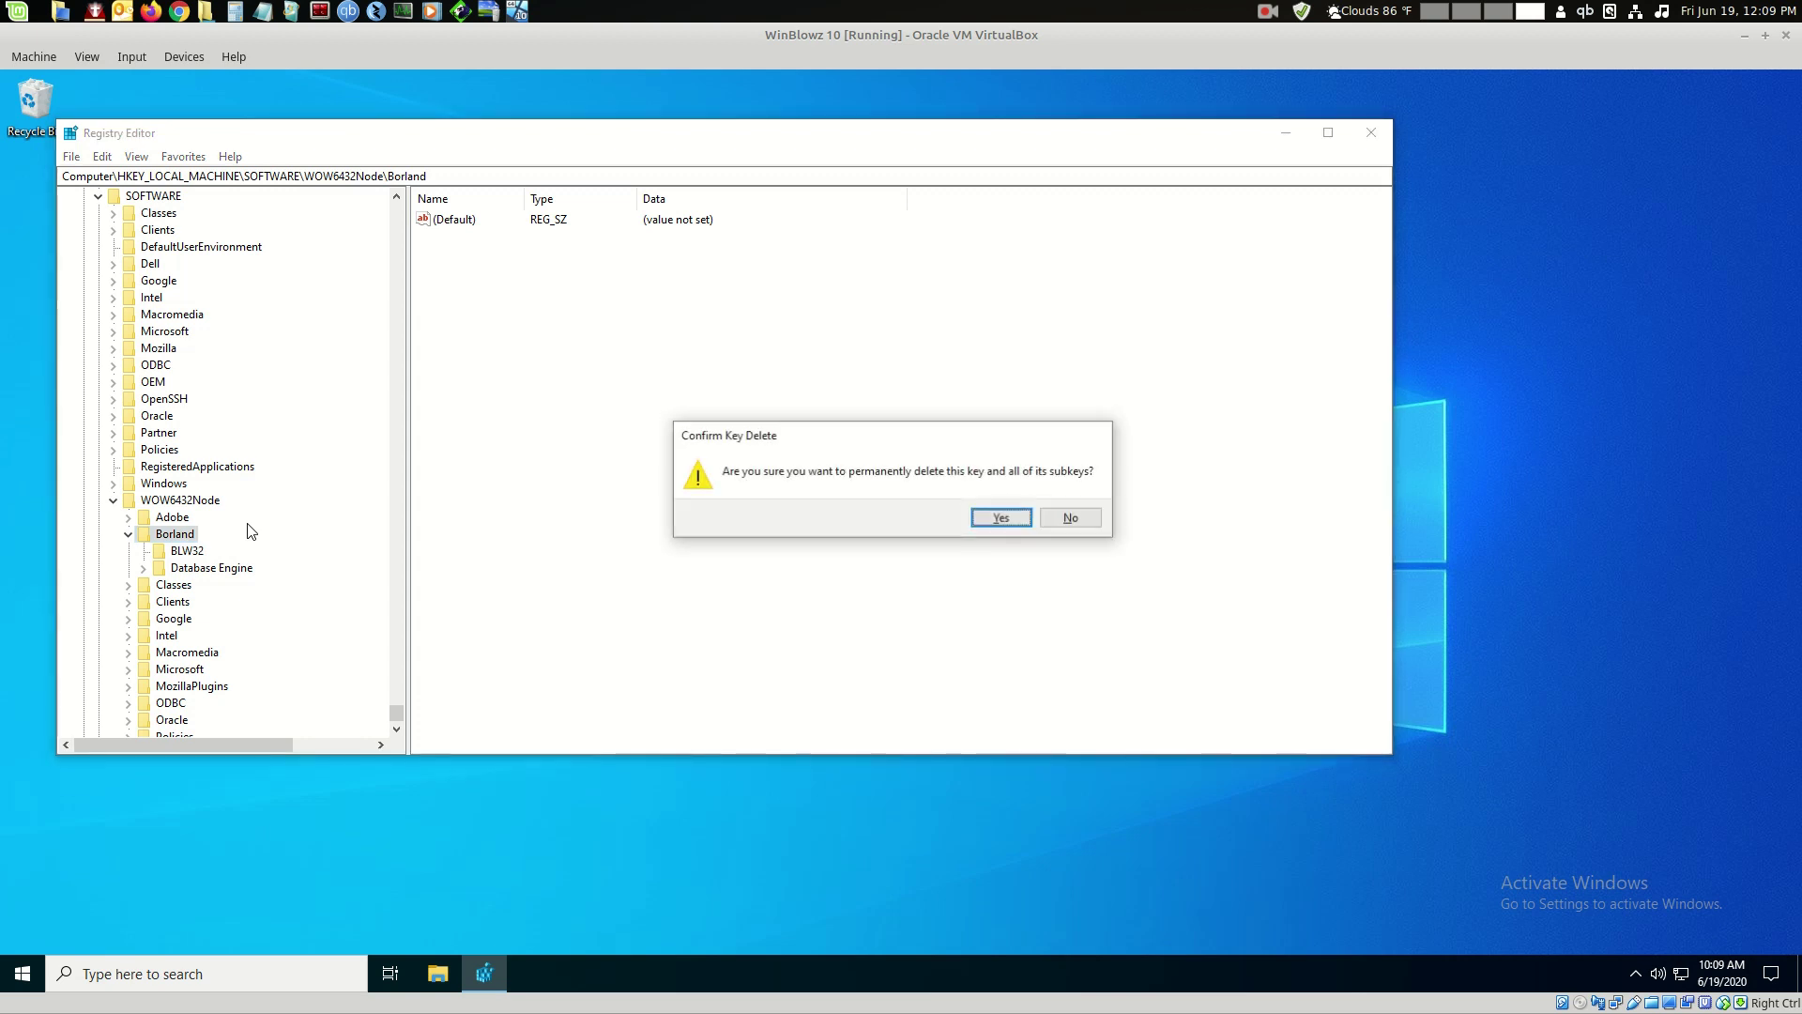
click(997, 516)
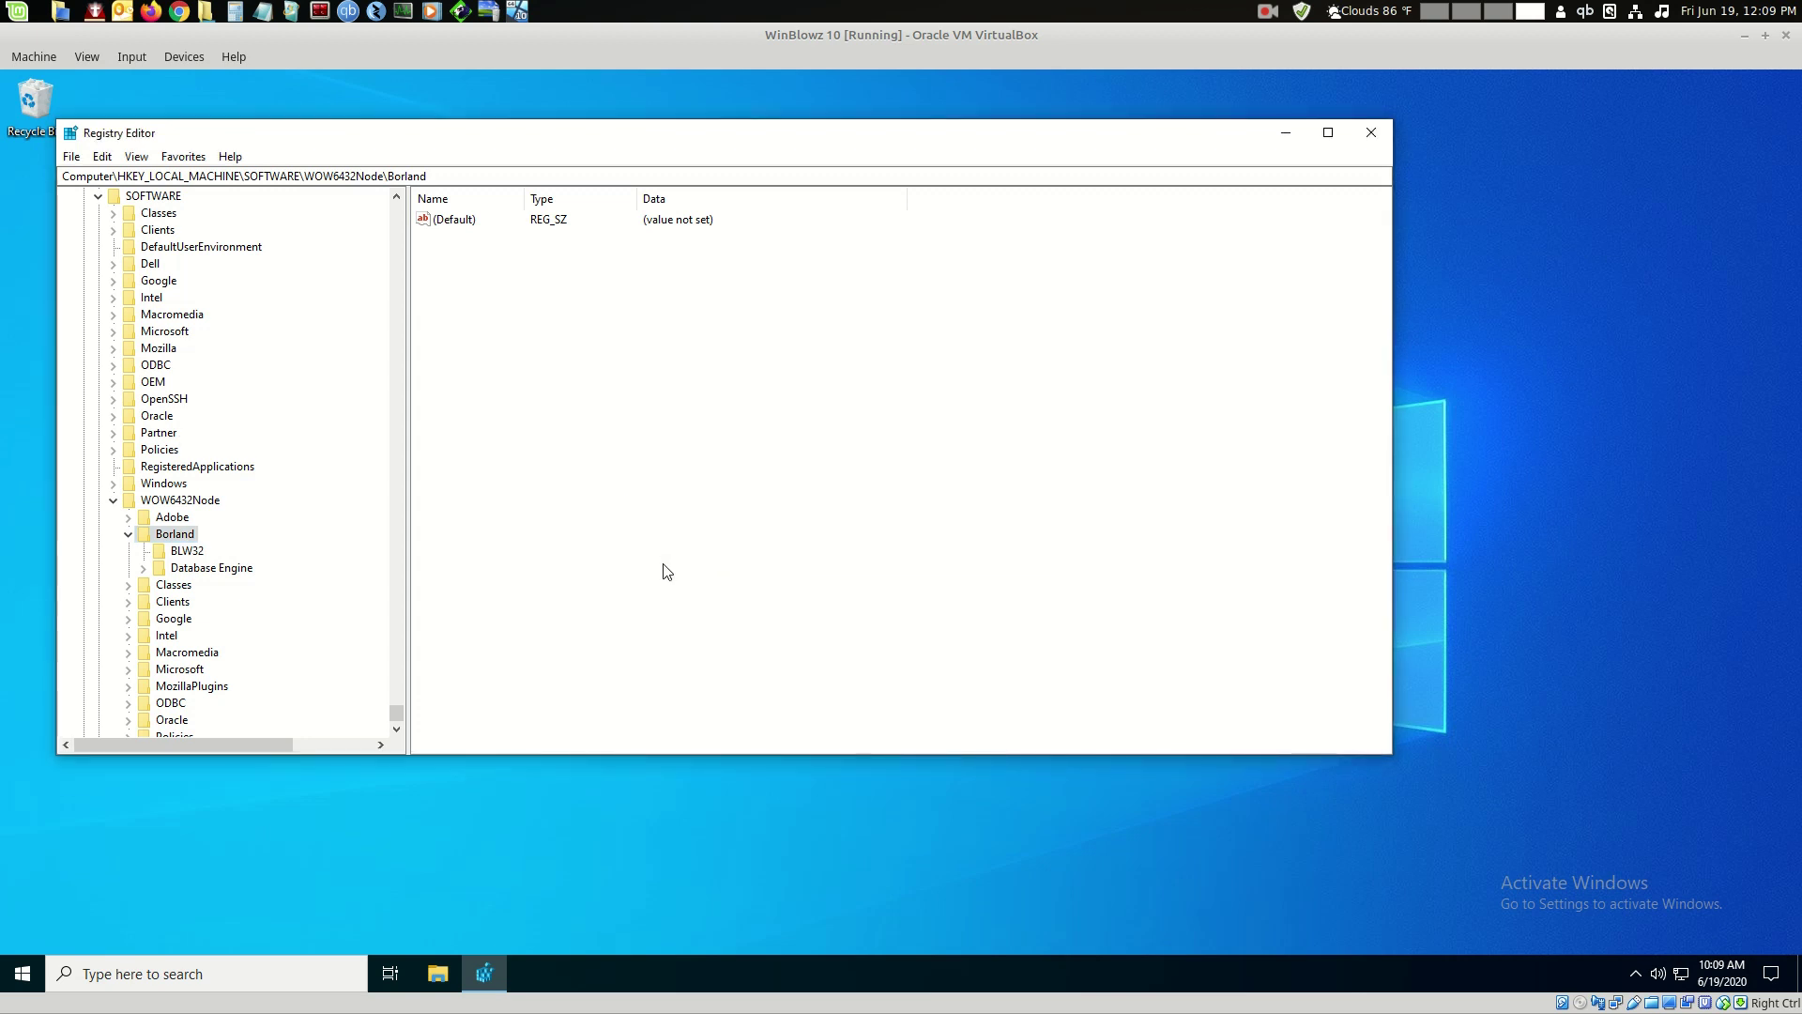
key(F3)
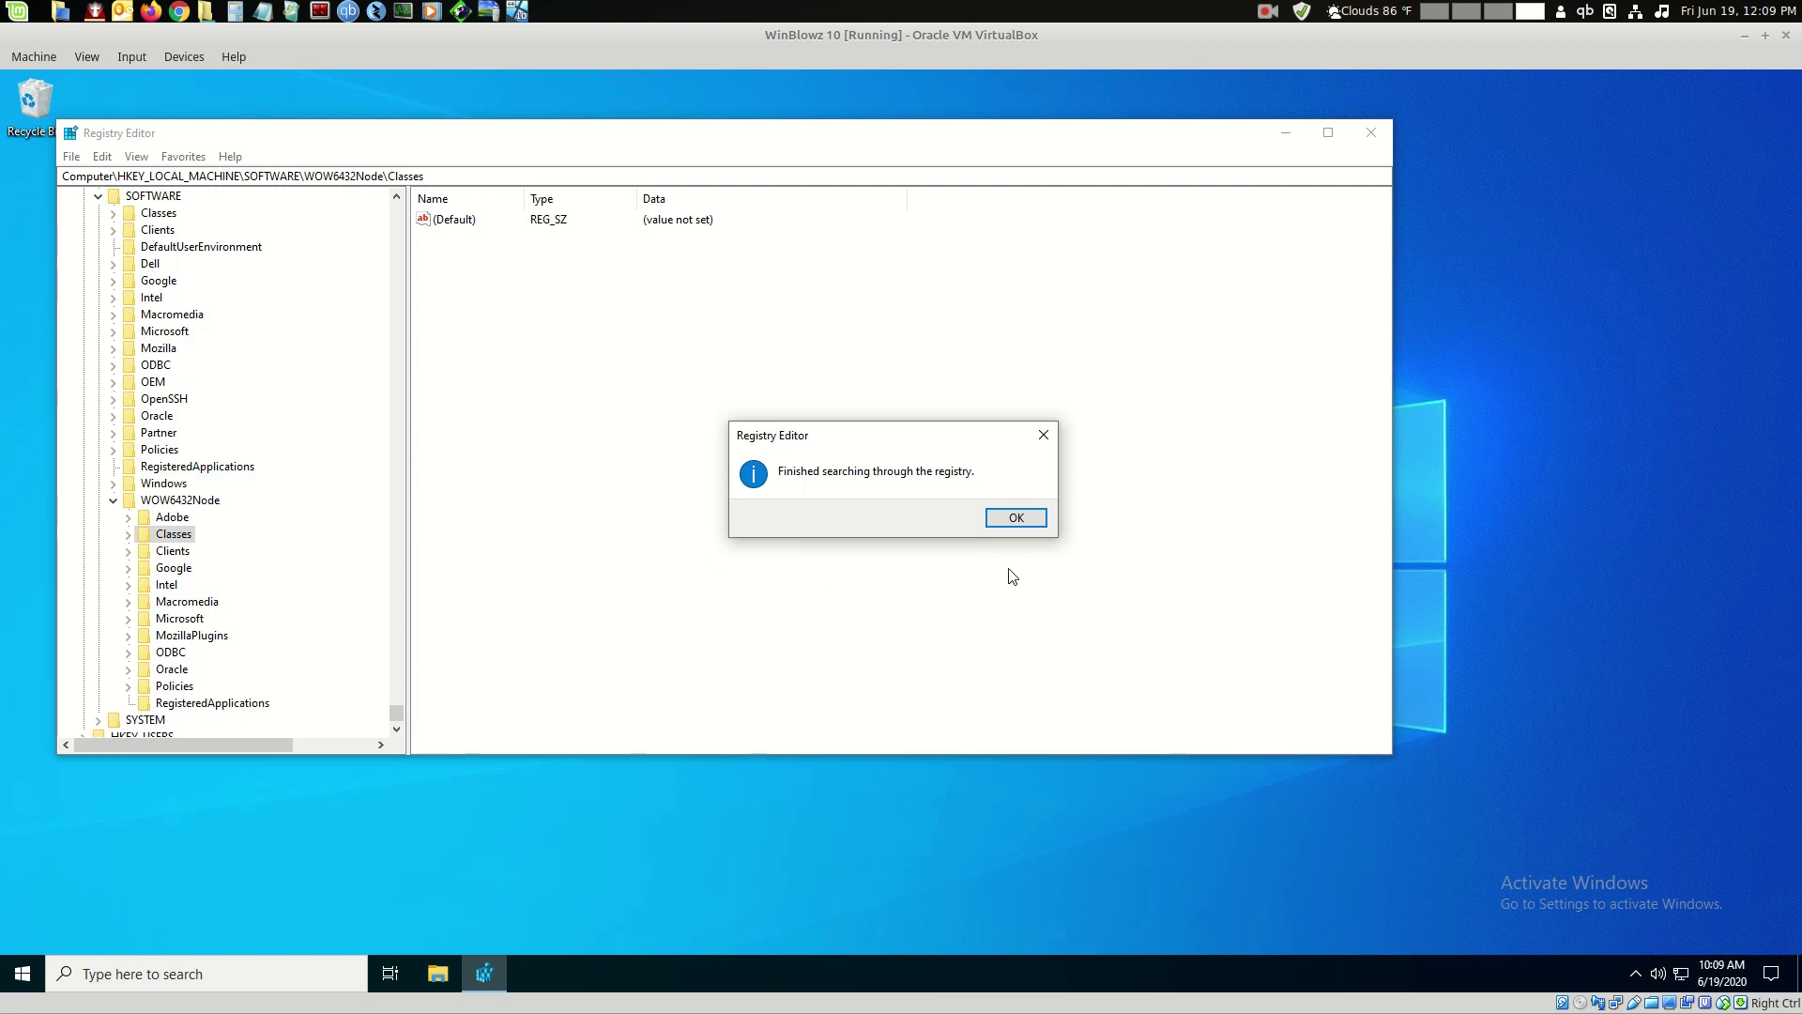
click(1016, 520)
- Close Registry Editor and open the user's home folder in File Explorer
click(1360, 140)
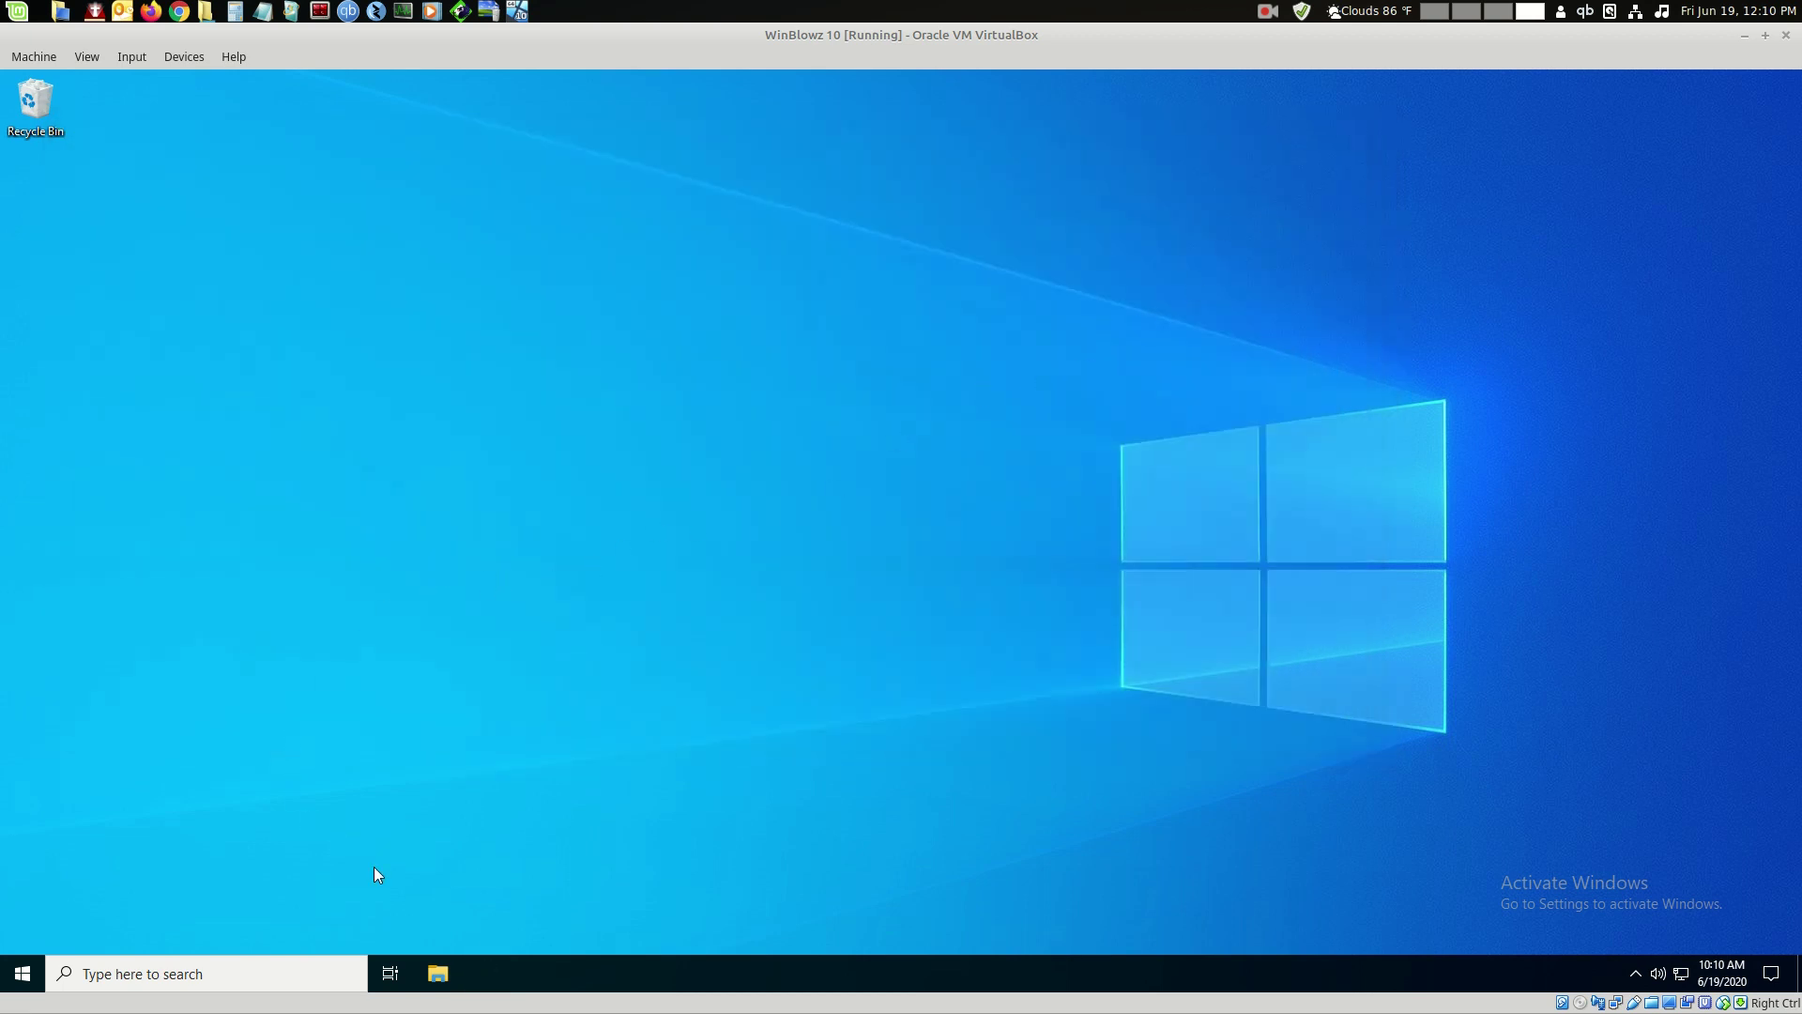
click(437, 976)
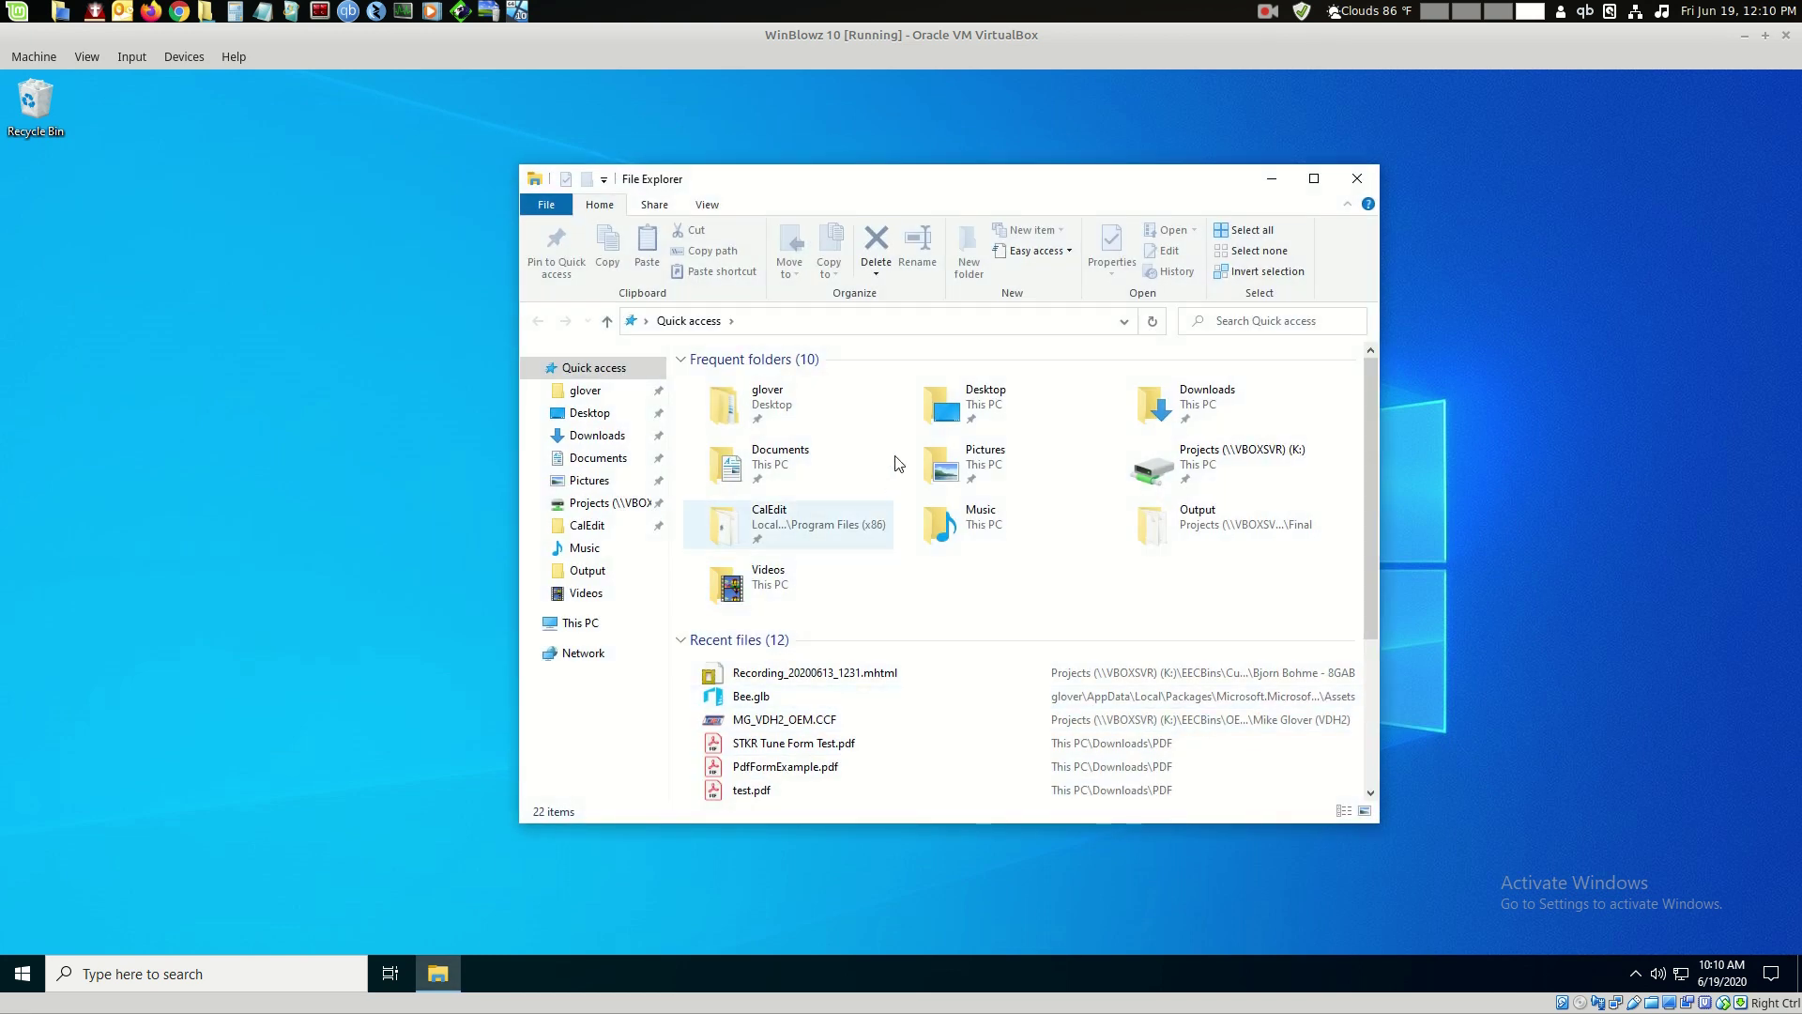
click(601, 392)
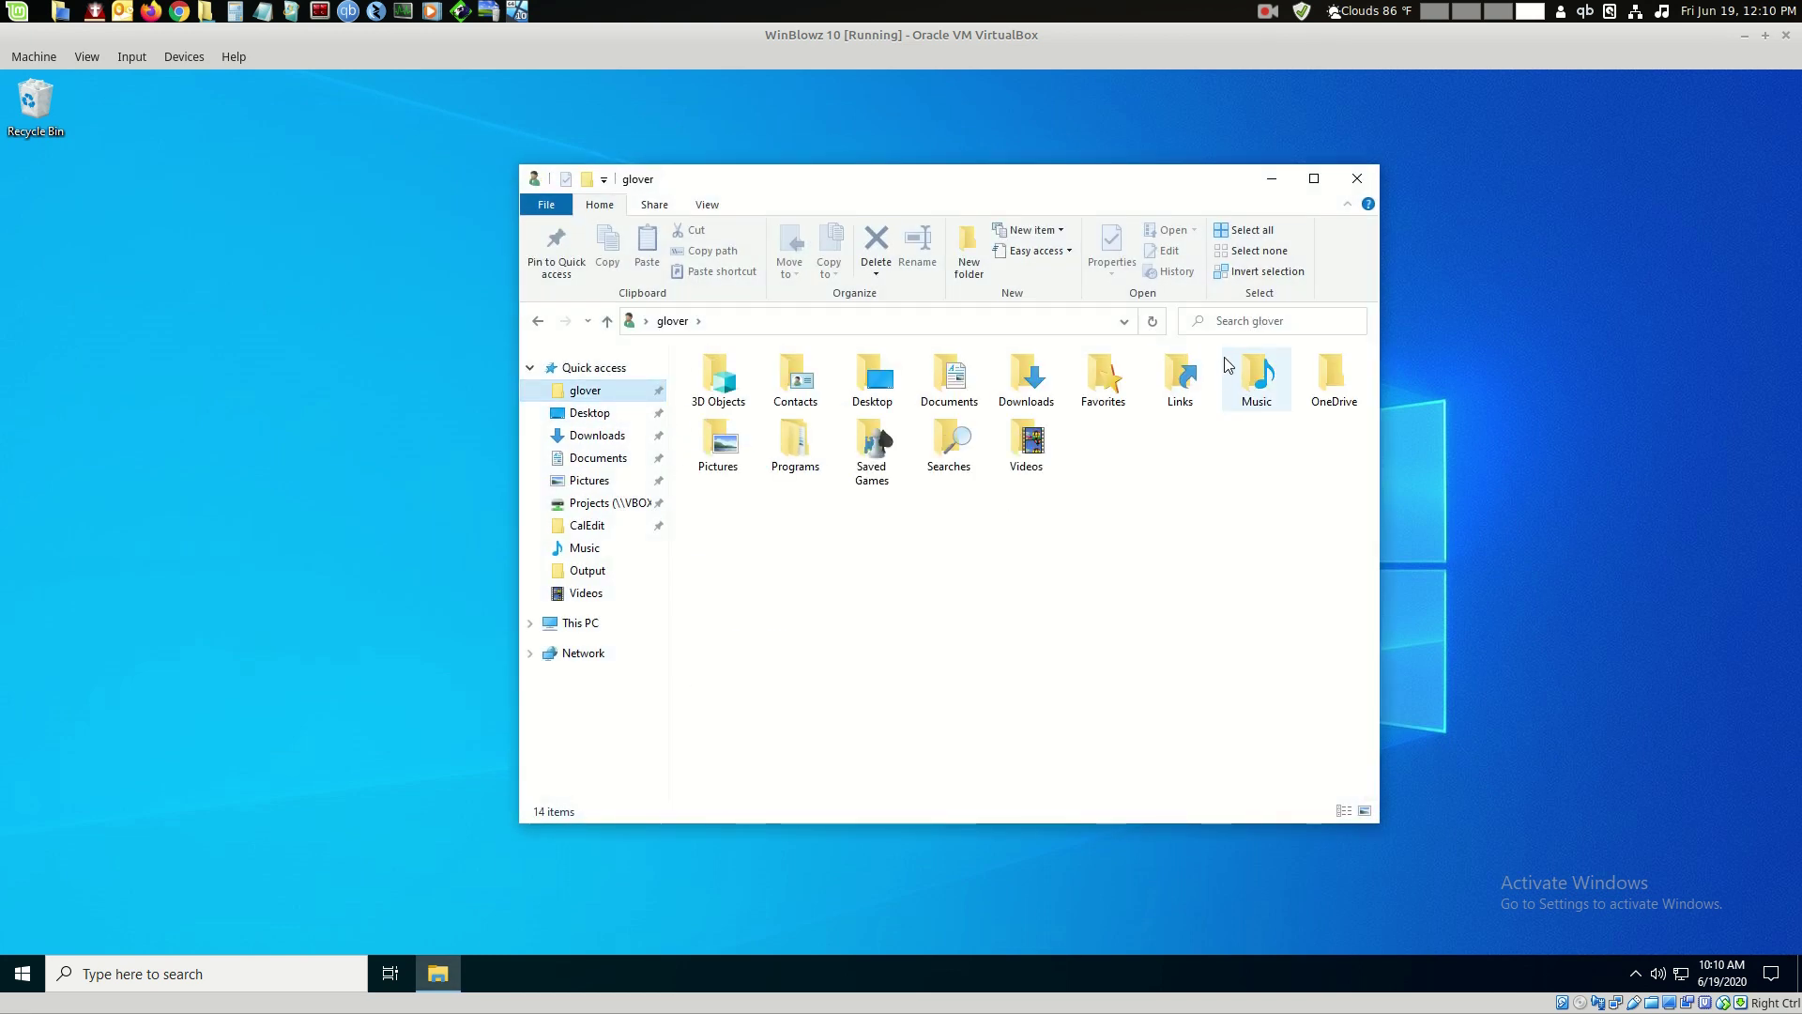
- Search the home folder for BDE and review the 27 matching files and folders
click(1250, 321)
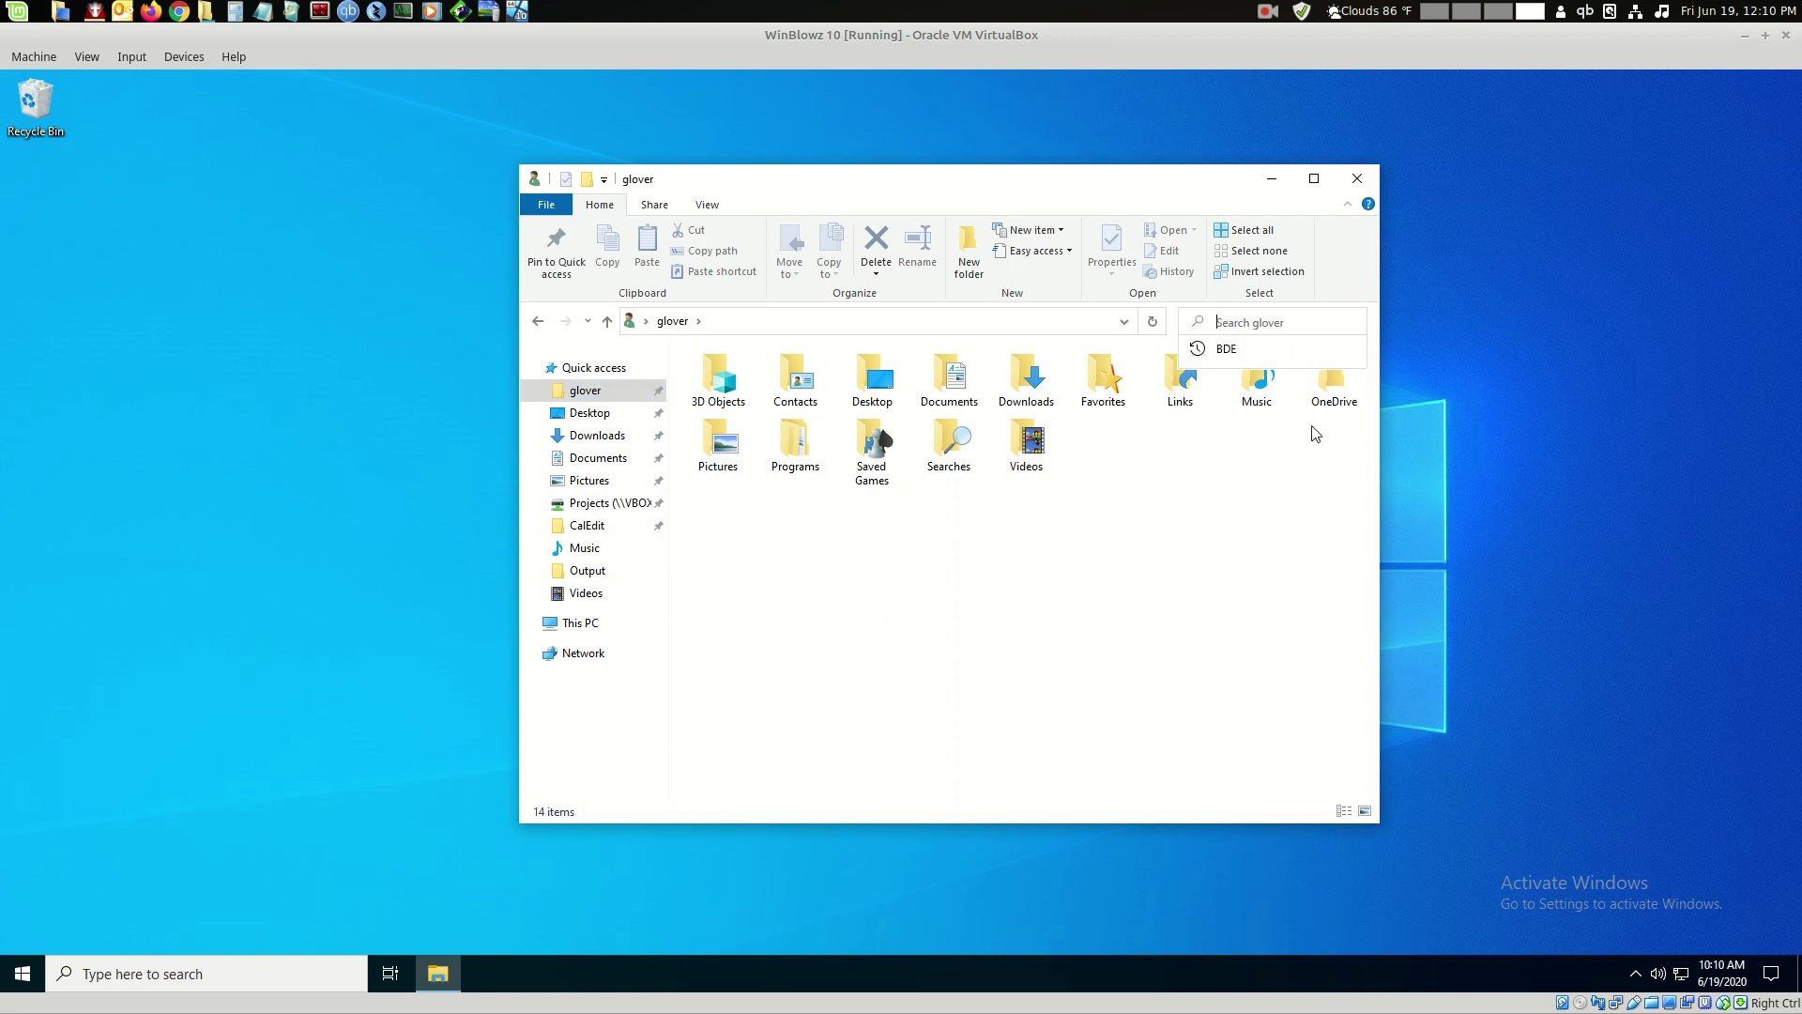
click(1268, 350)
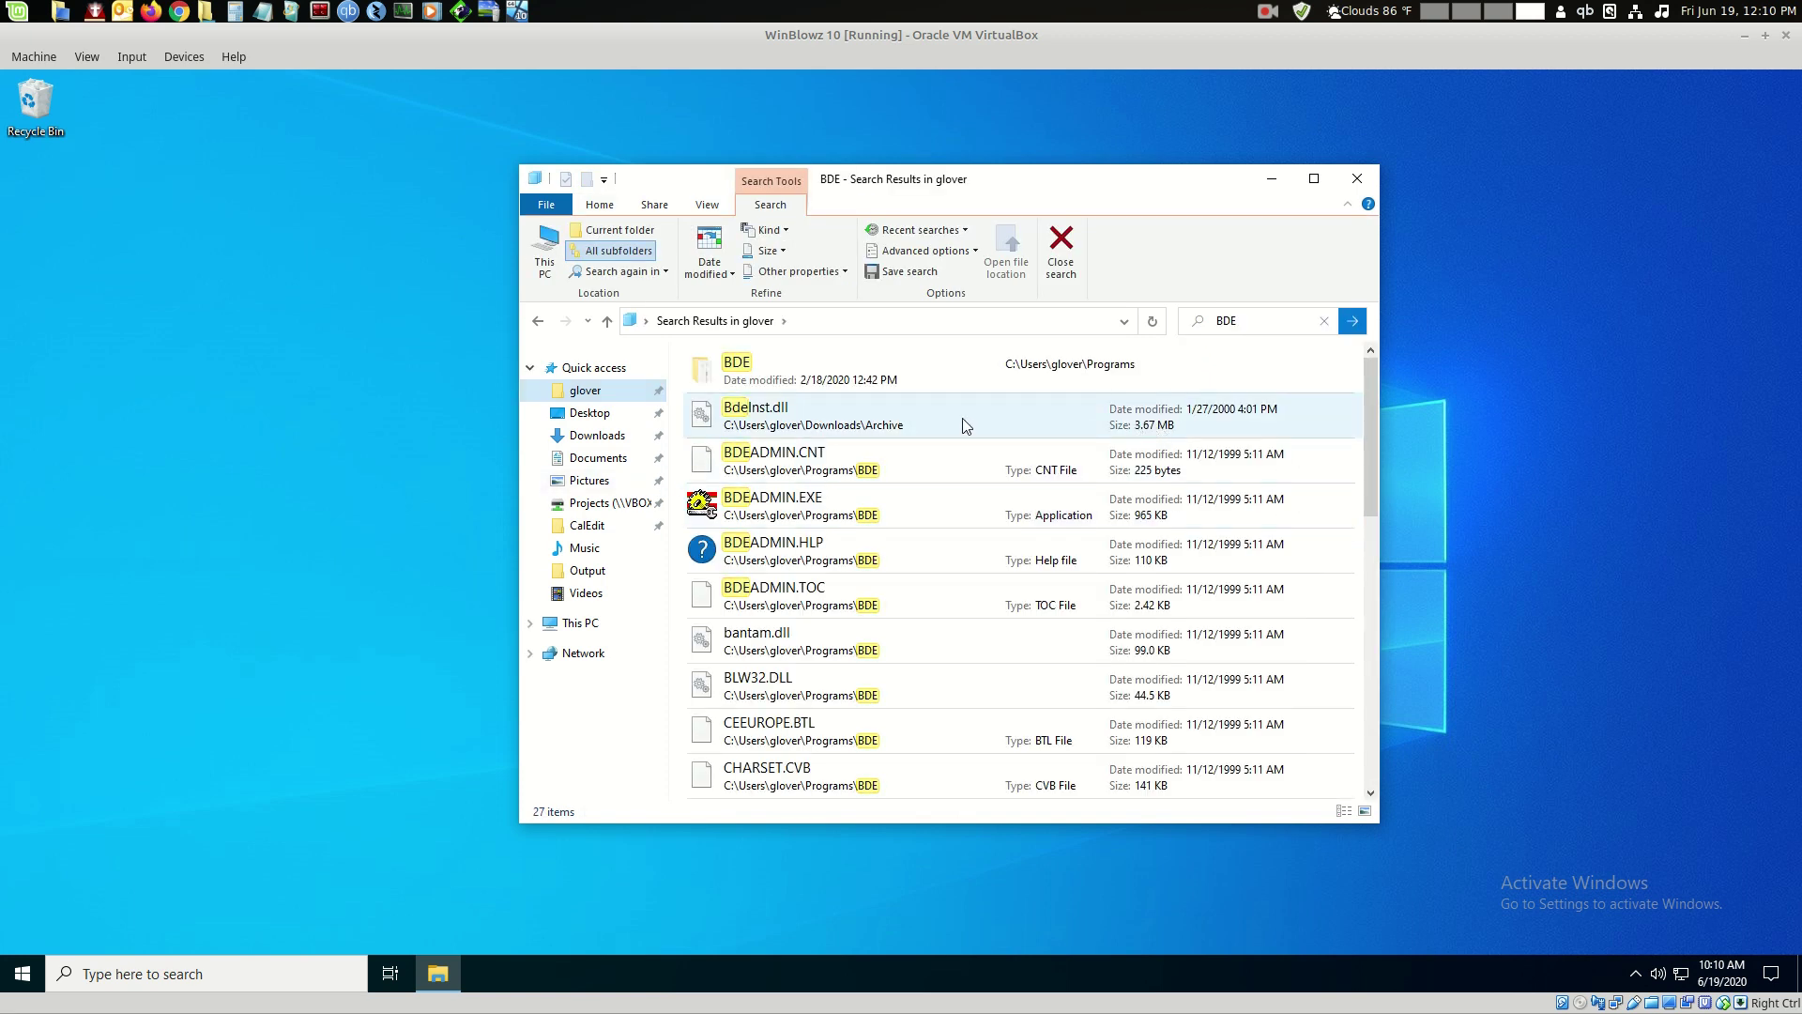
scroll(966, 425, down, 6)
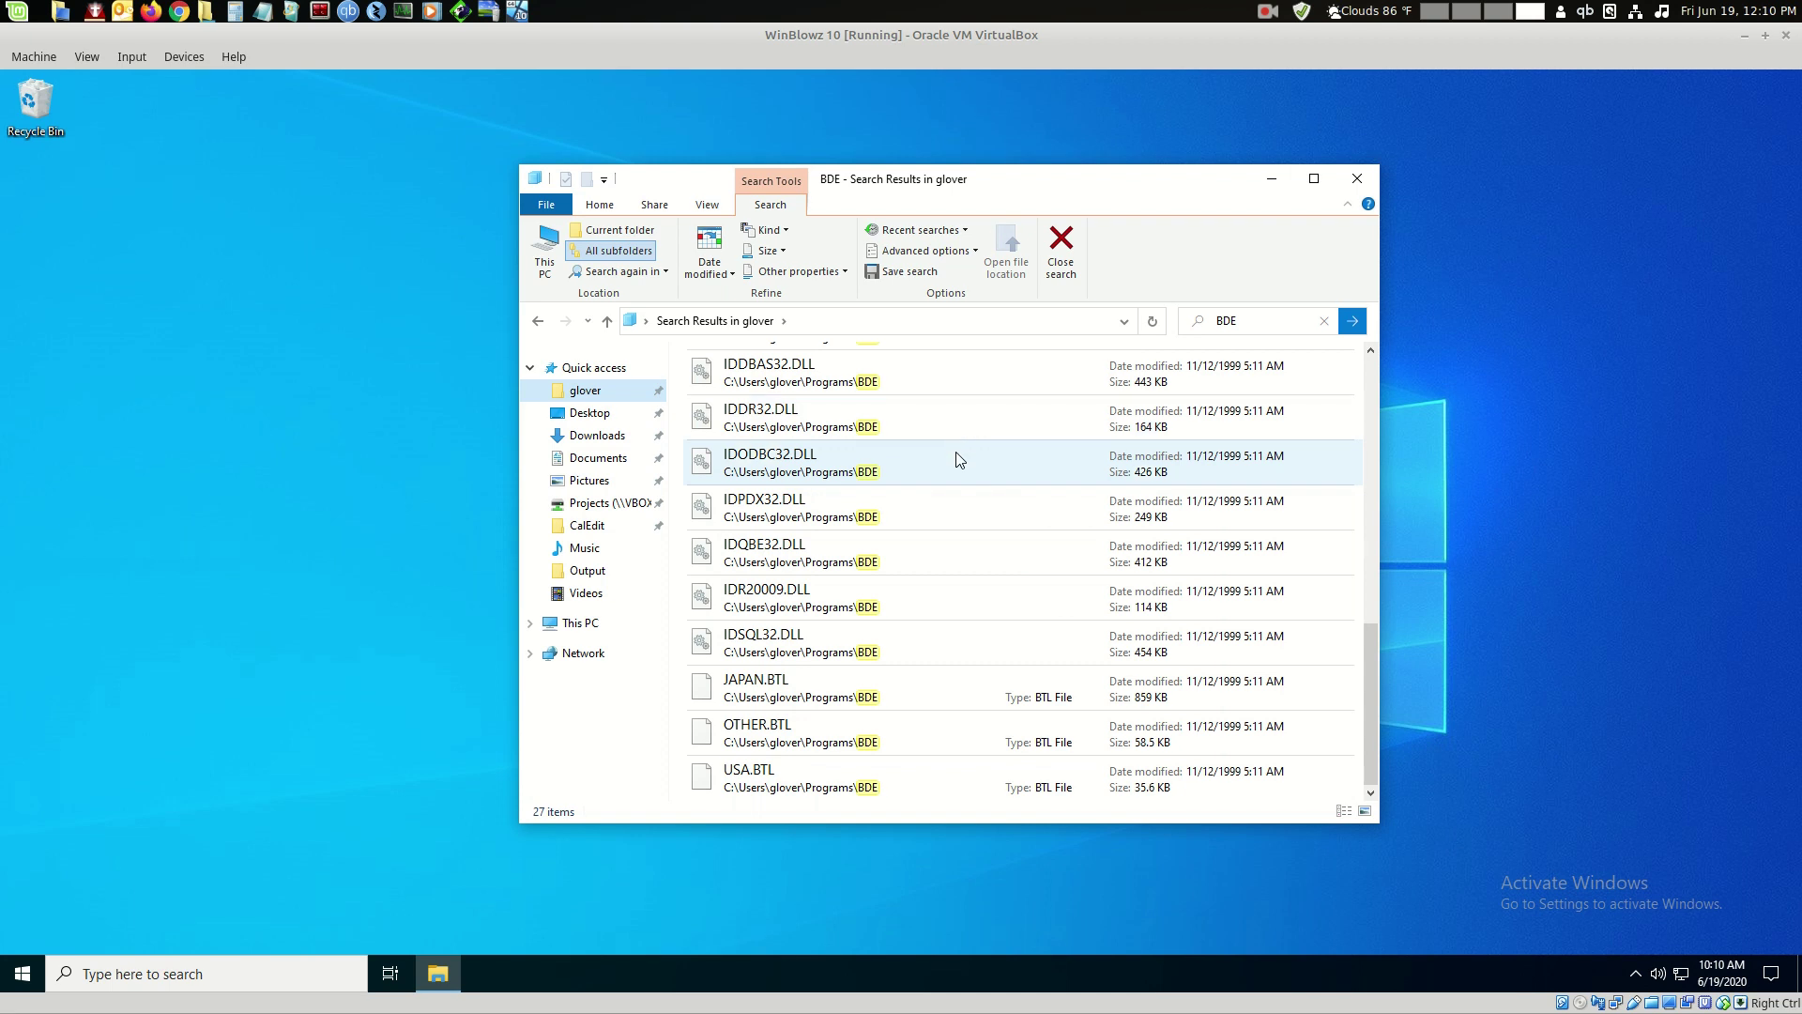
scroll(957, 459, up, 6)
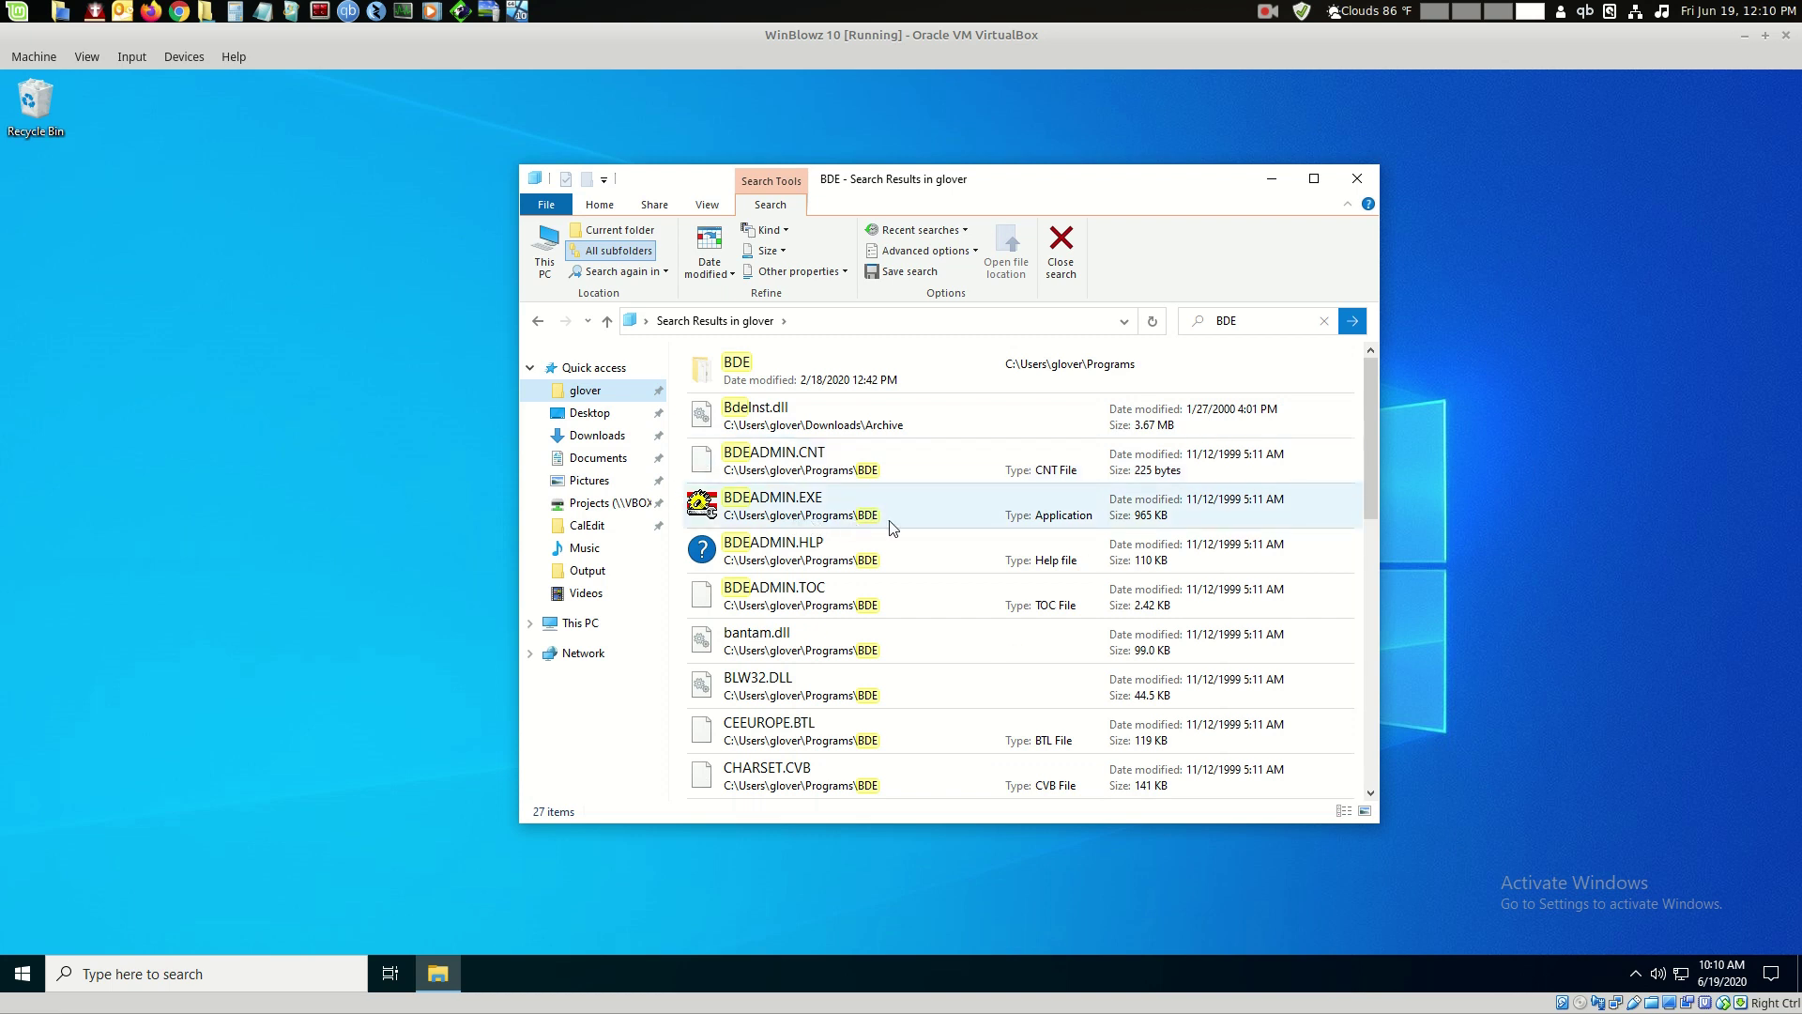
scroll(905, 603, down, 6)
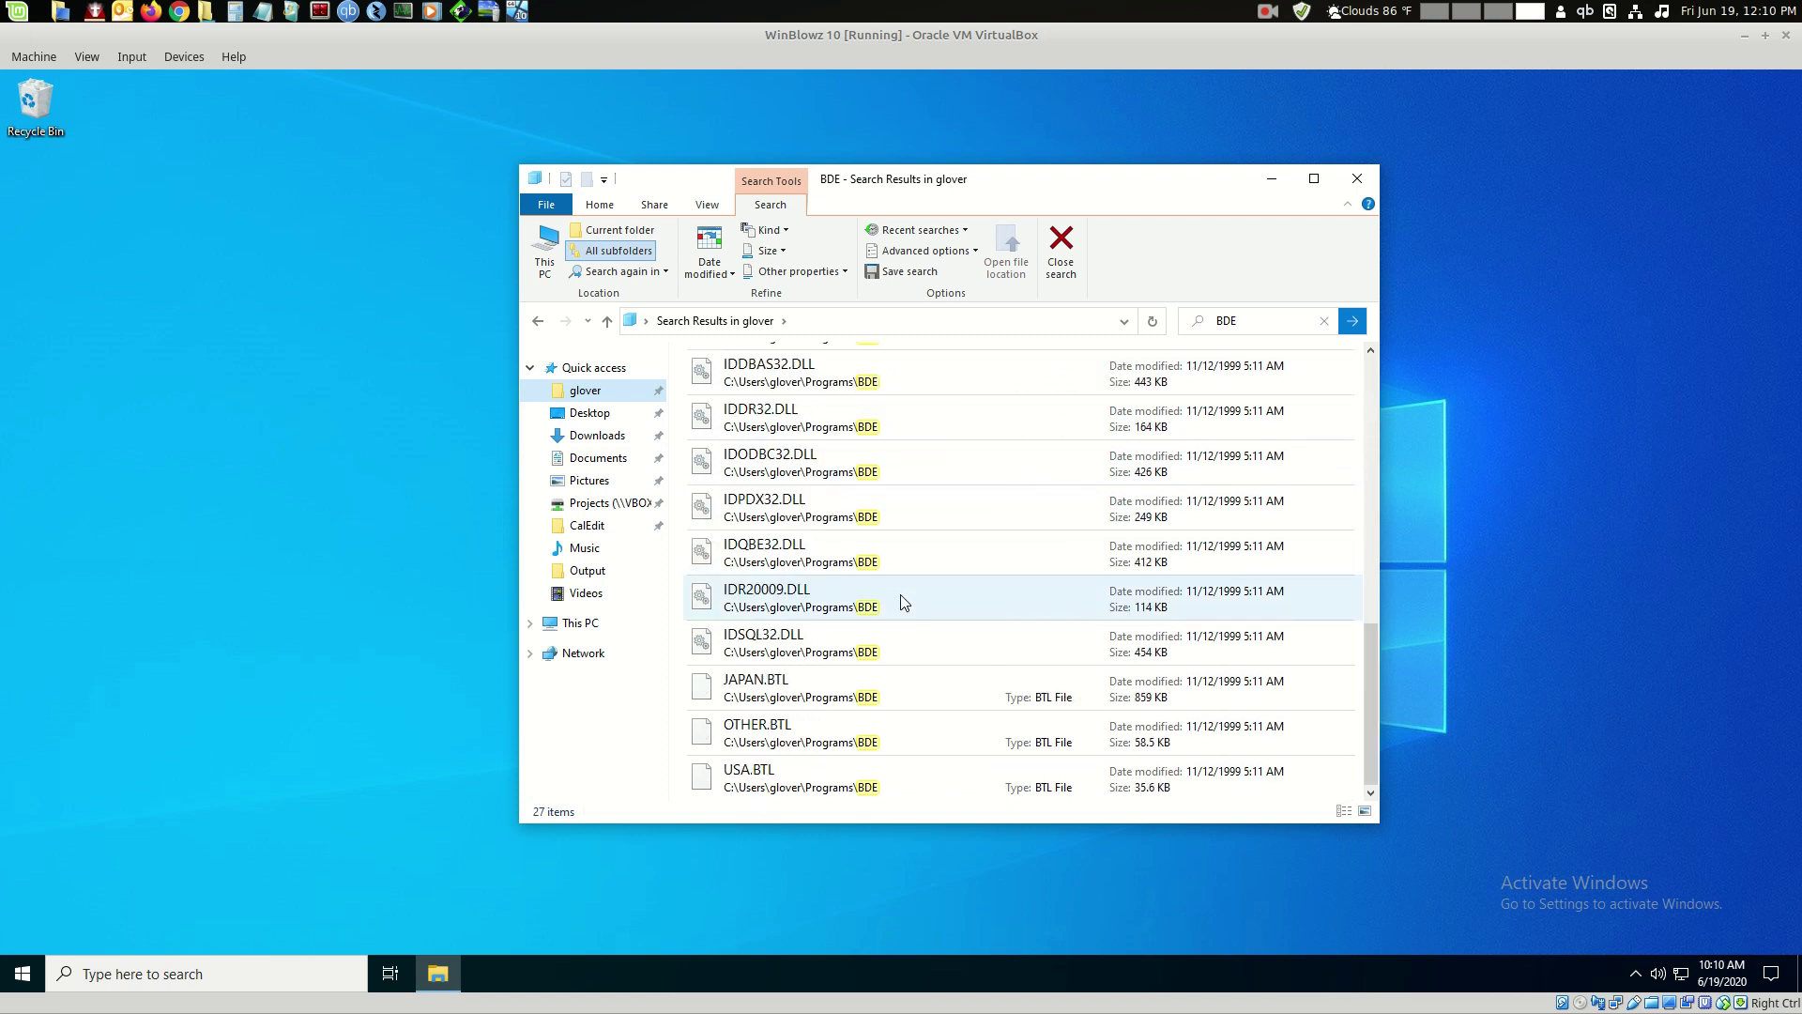
scroll(903, 601, up, 8)
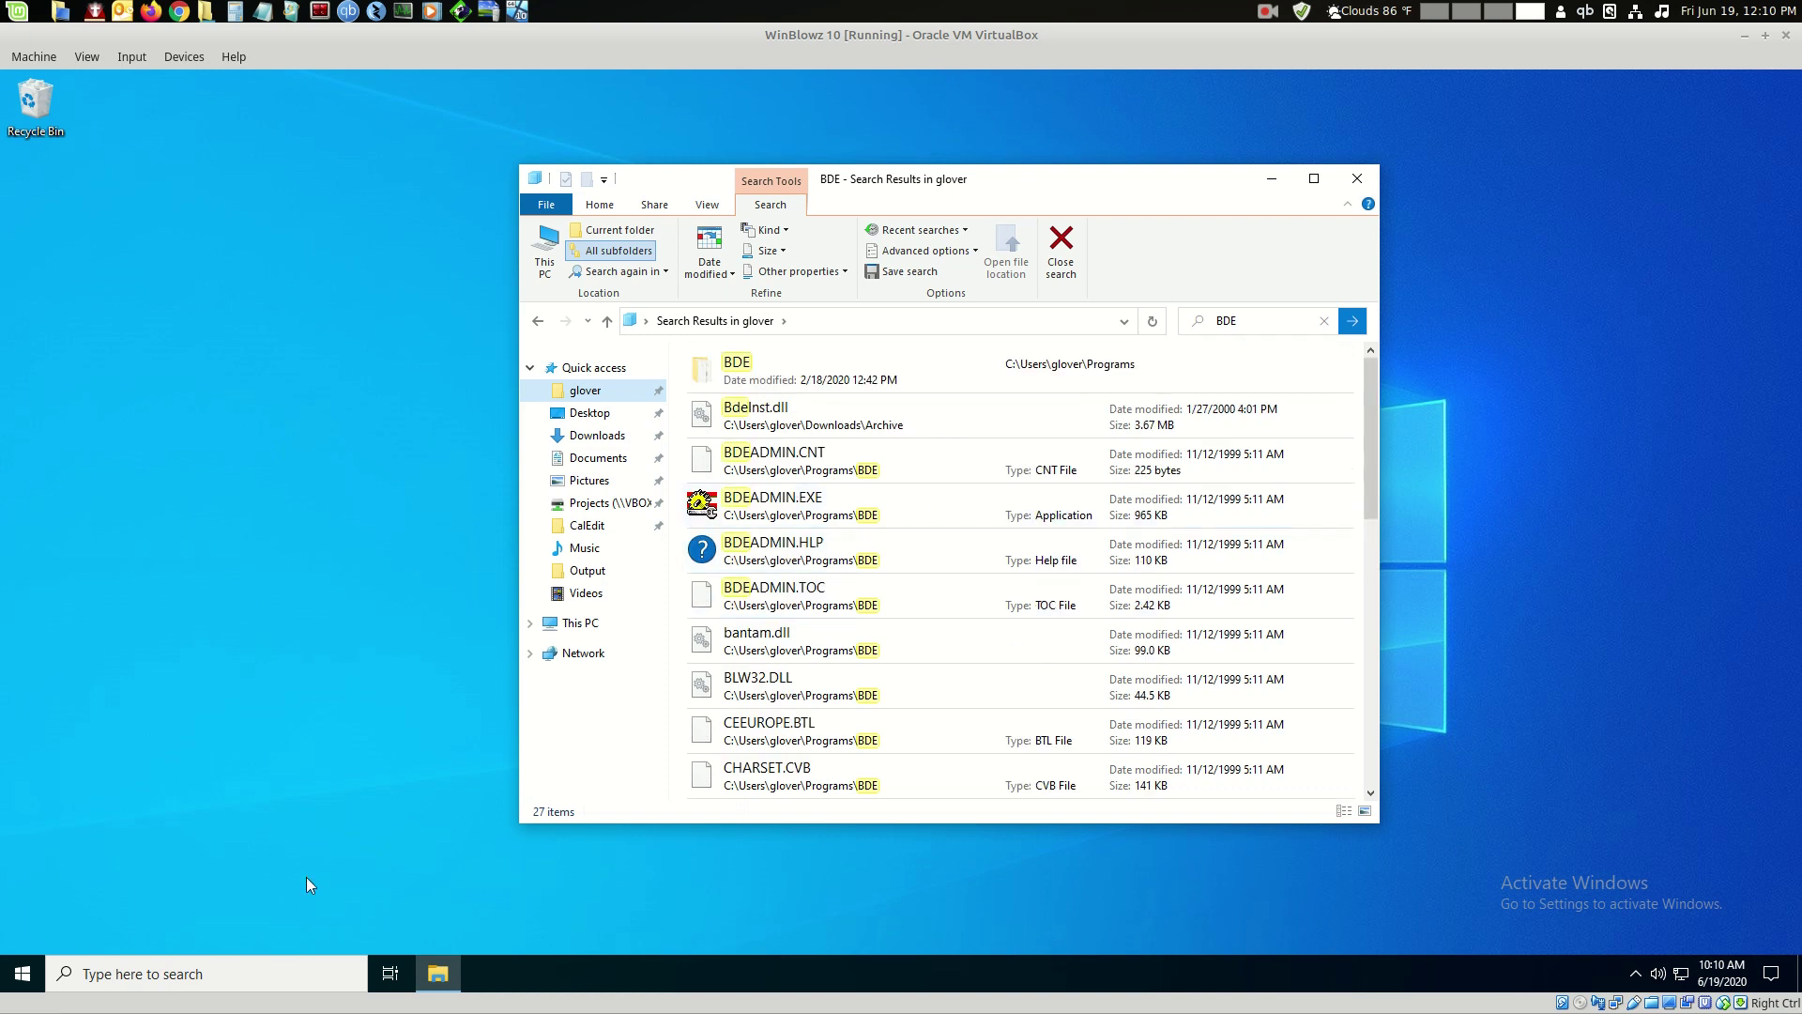
click(435, 980)
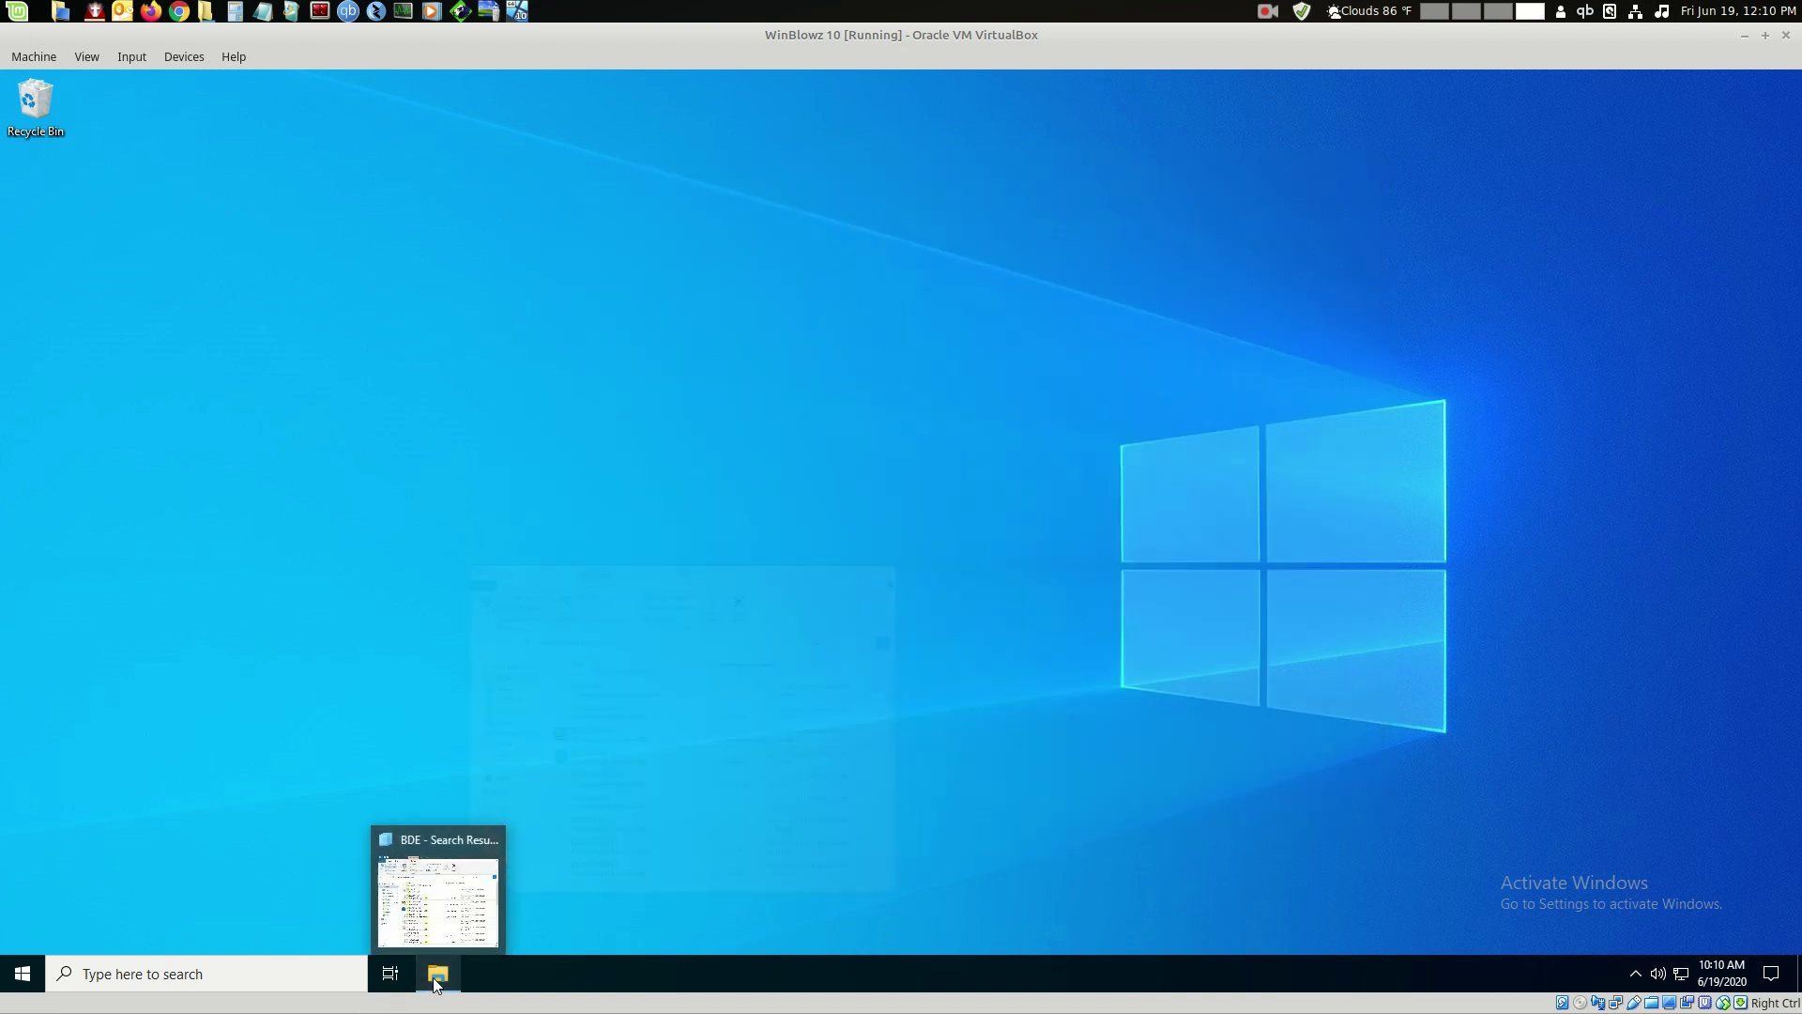
click(435, 978)
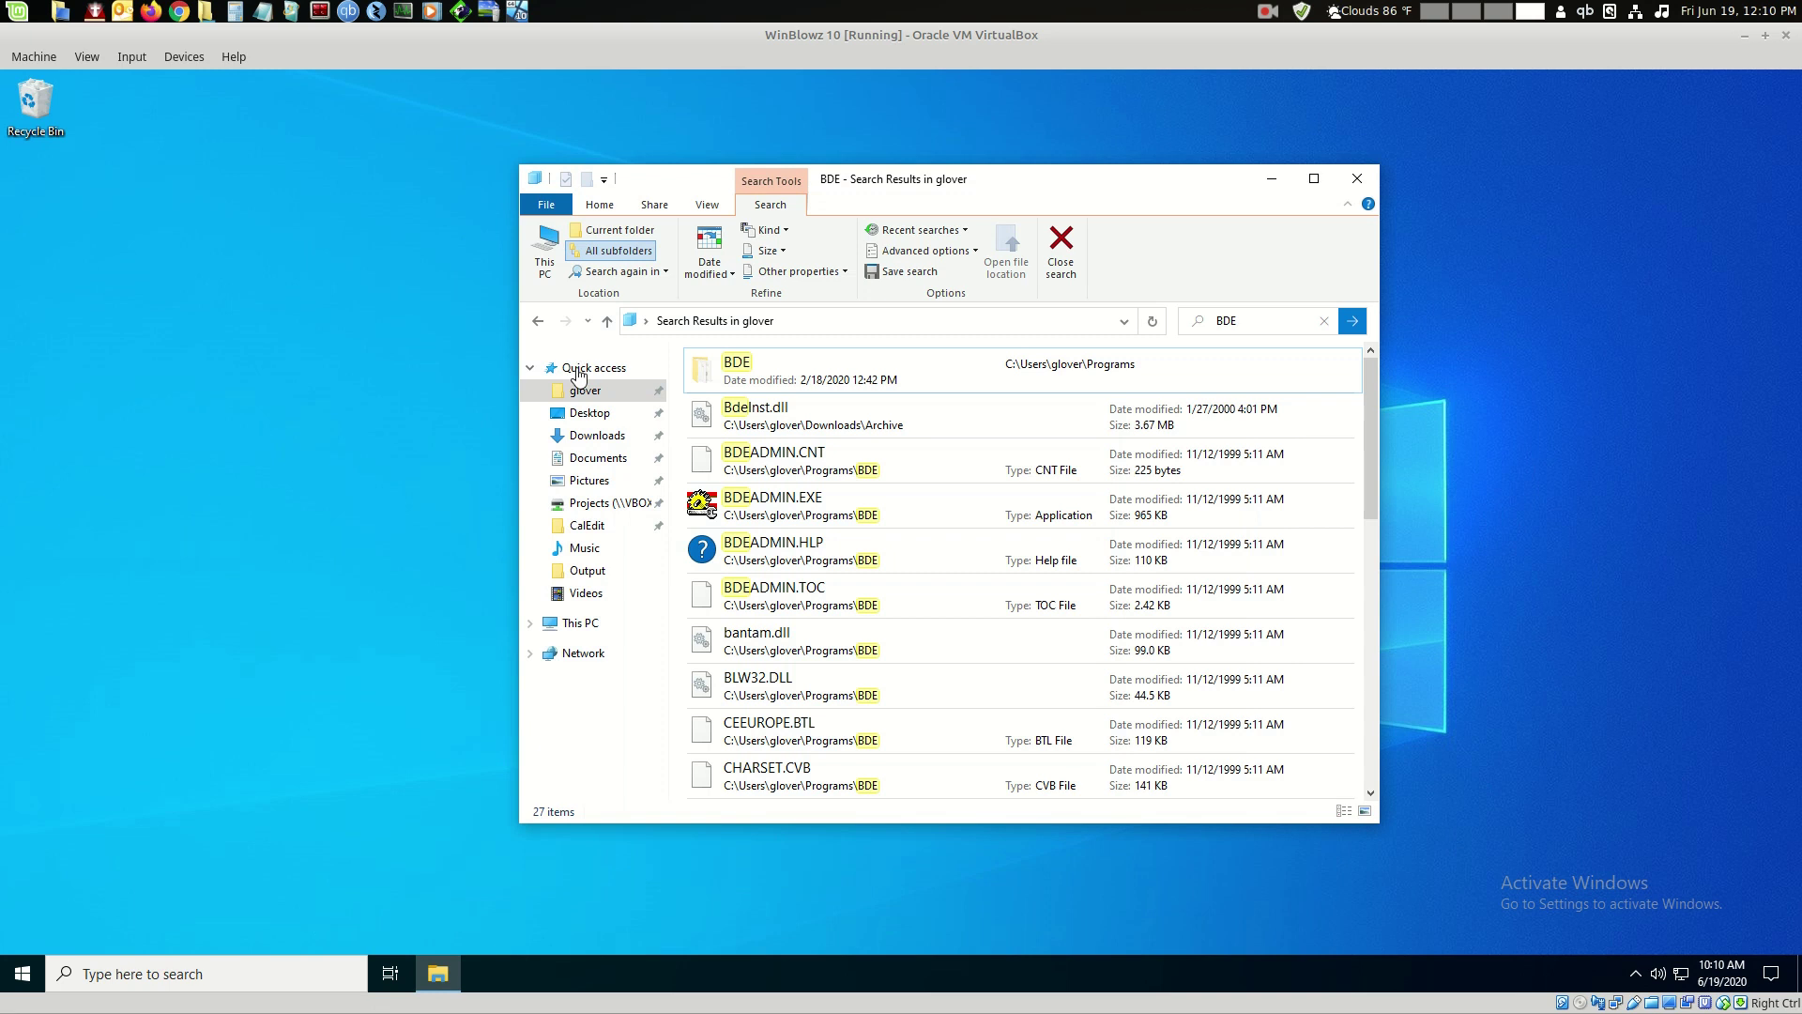
- Delete the cached BDE folder from the home Programs folder, check temp, and close Explorer
click(581, 394)
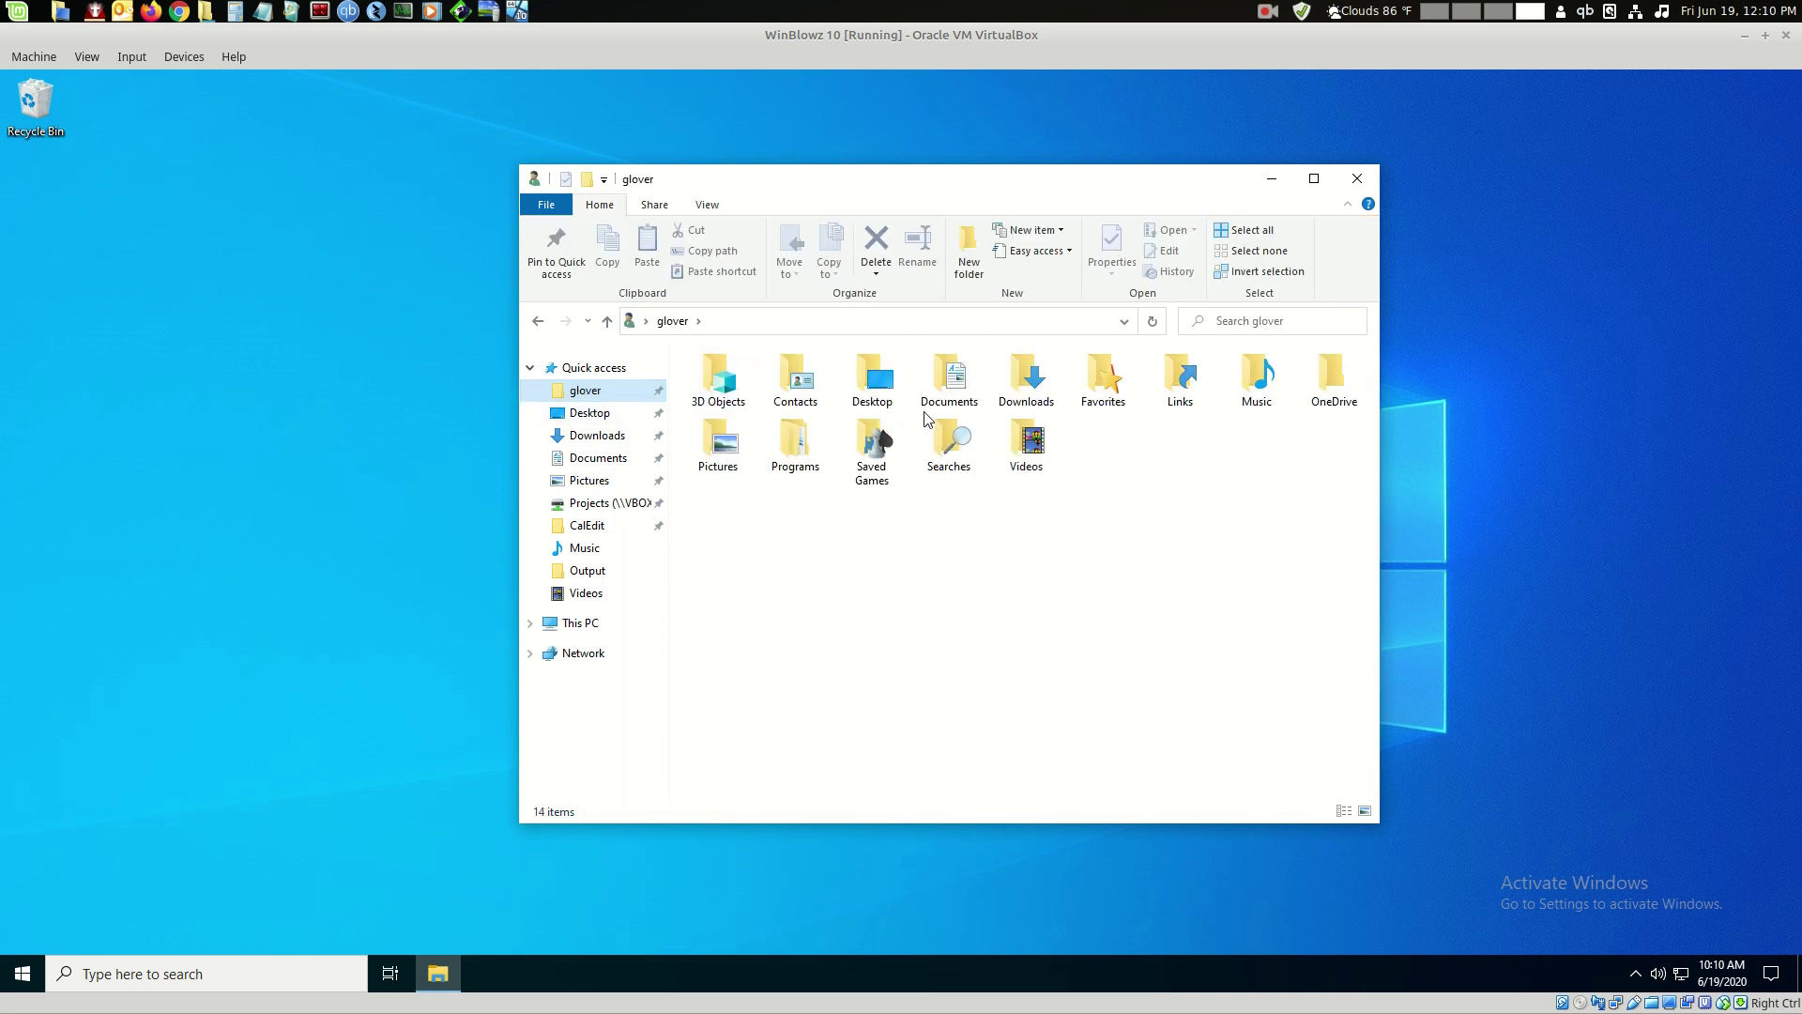
click(794, 443)
double_click(794, 443)
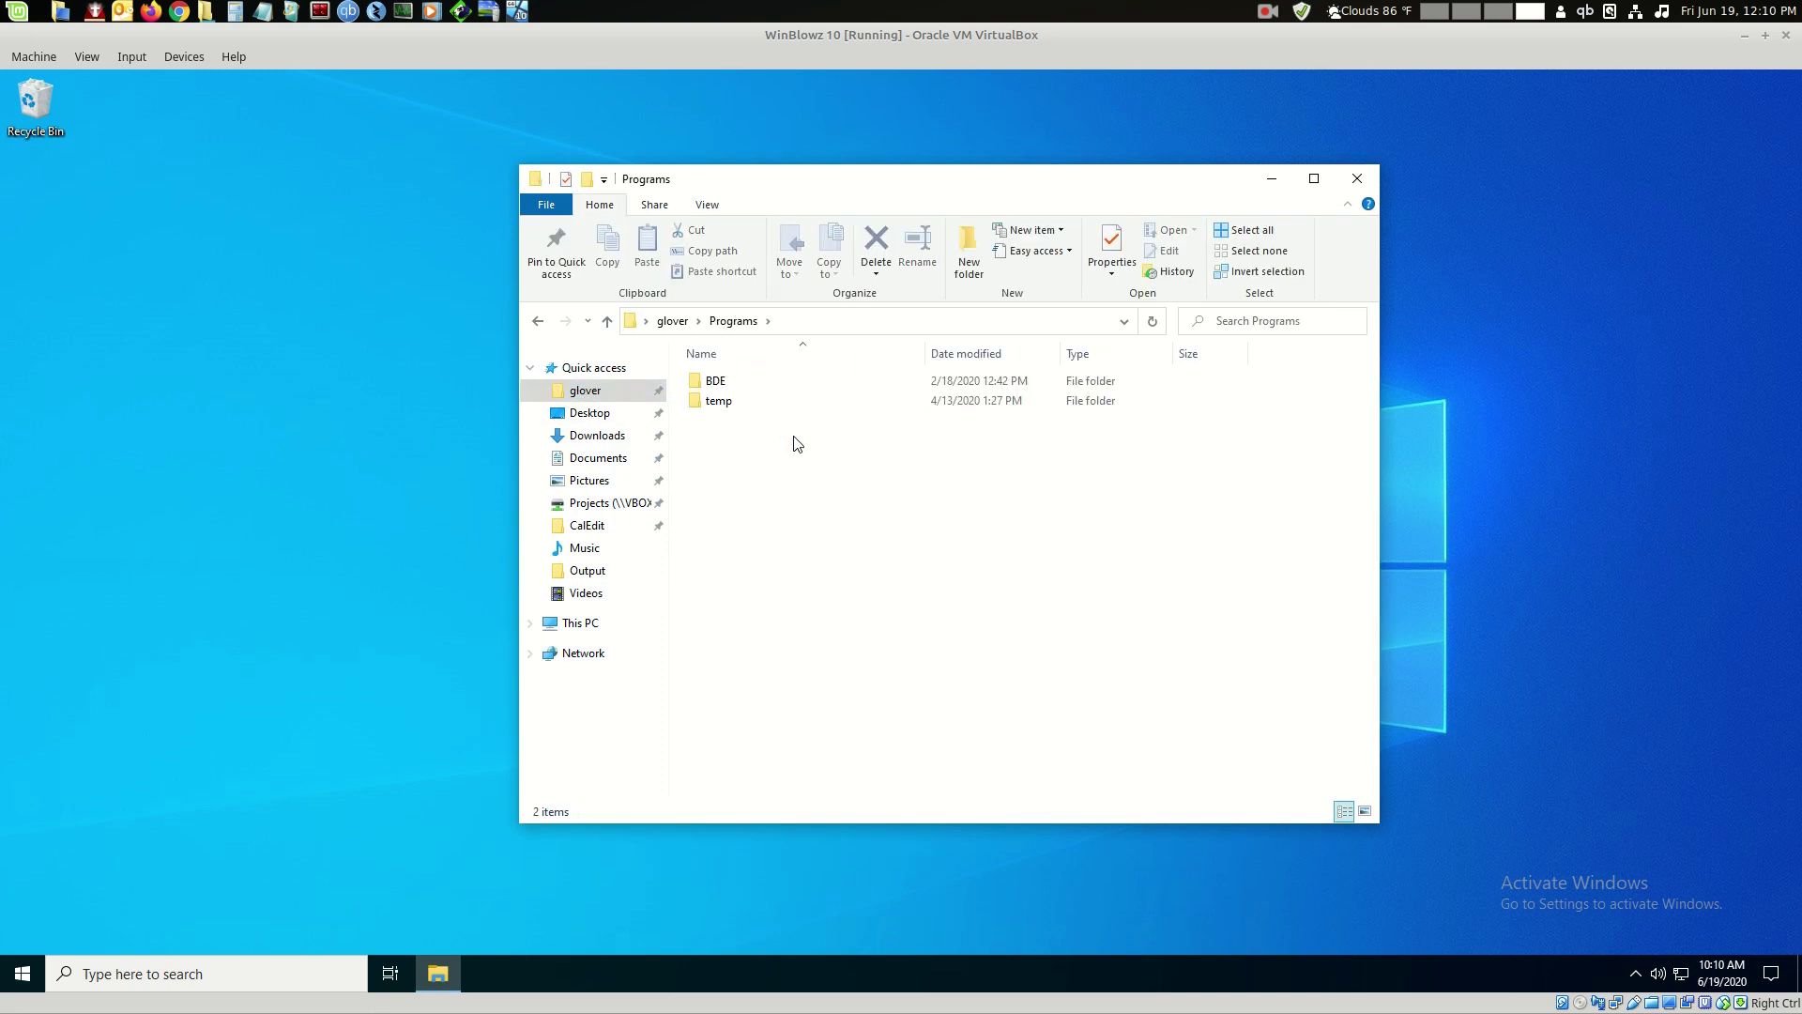
click(730, 383)
key(Delete)
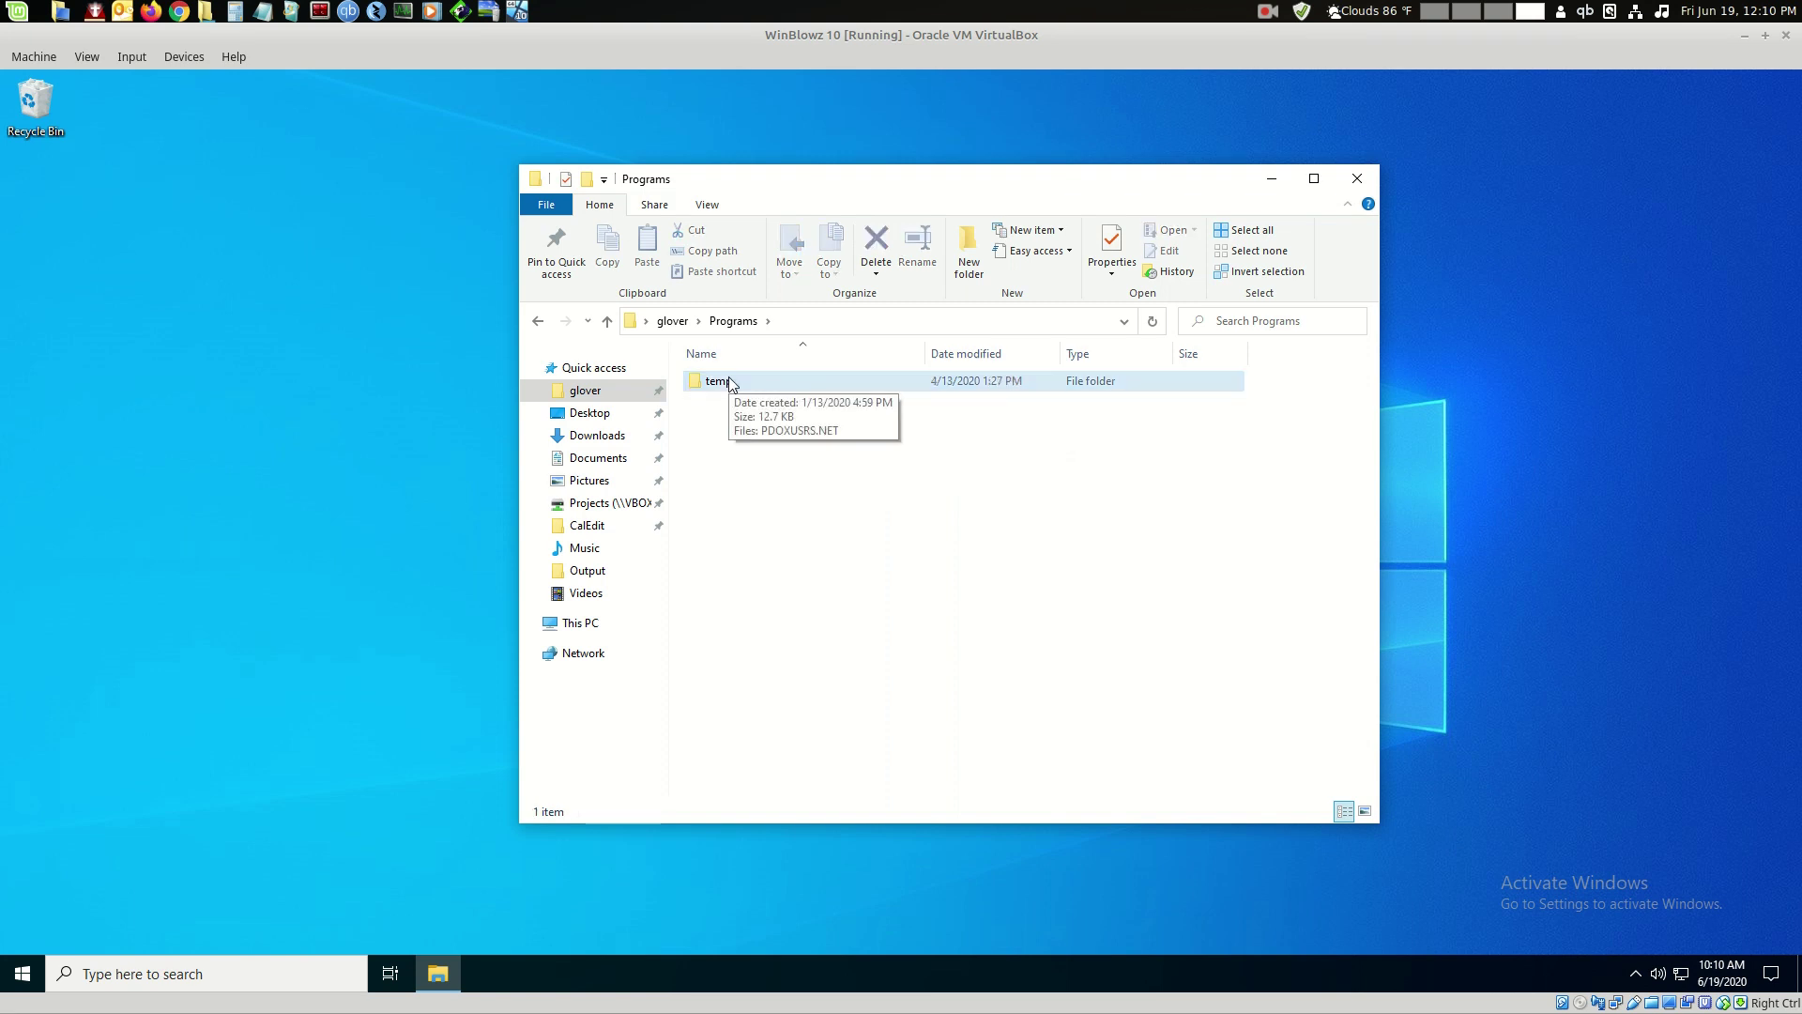
double_click(734, 382)
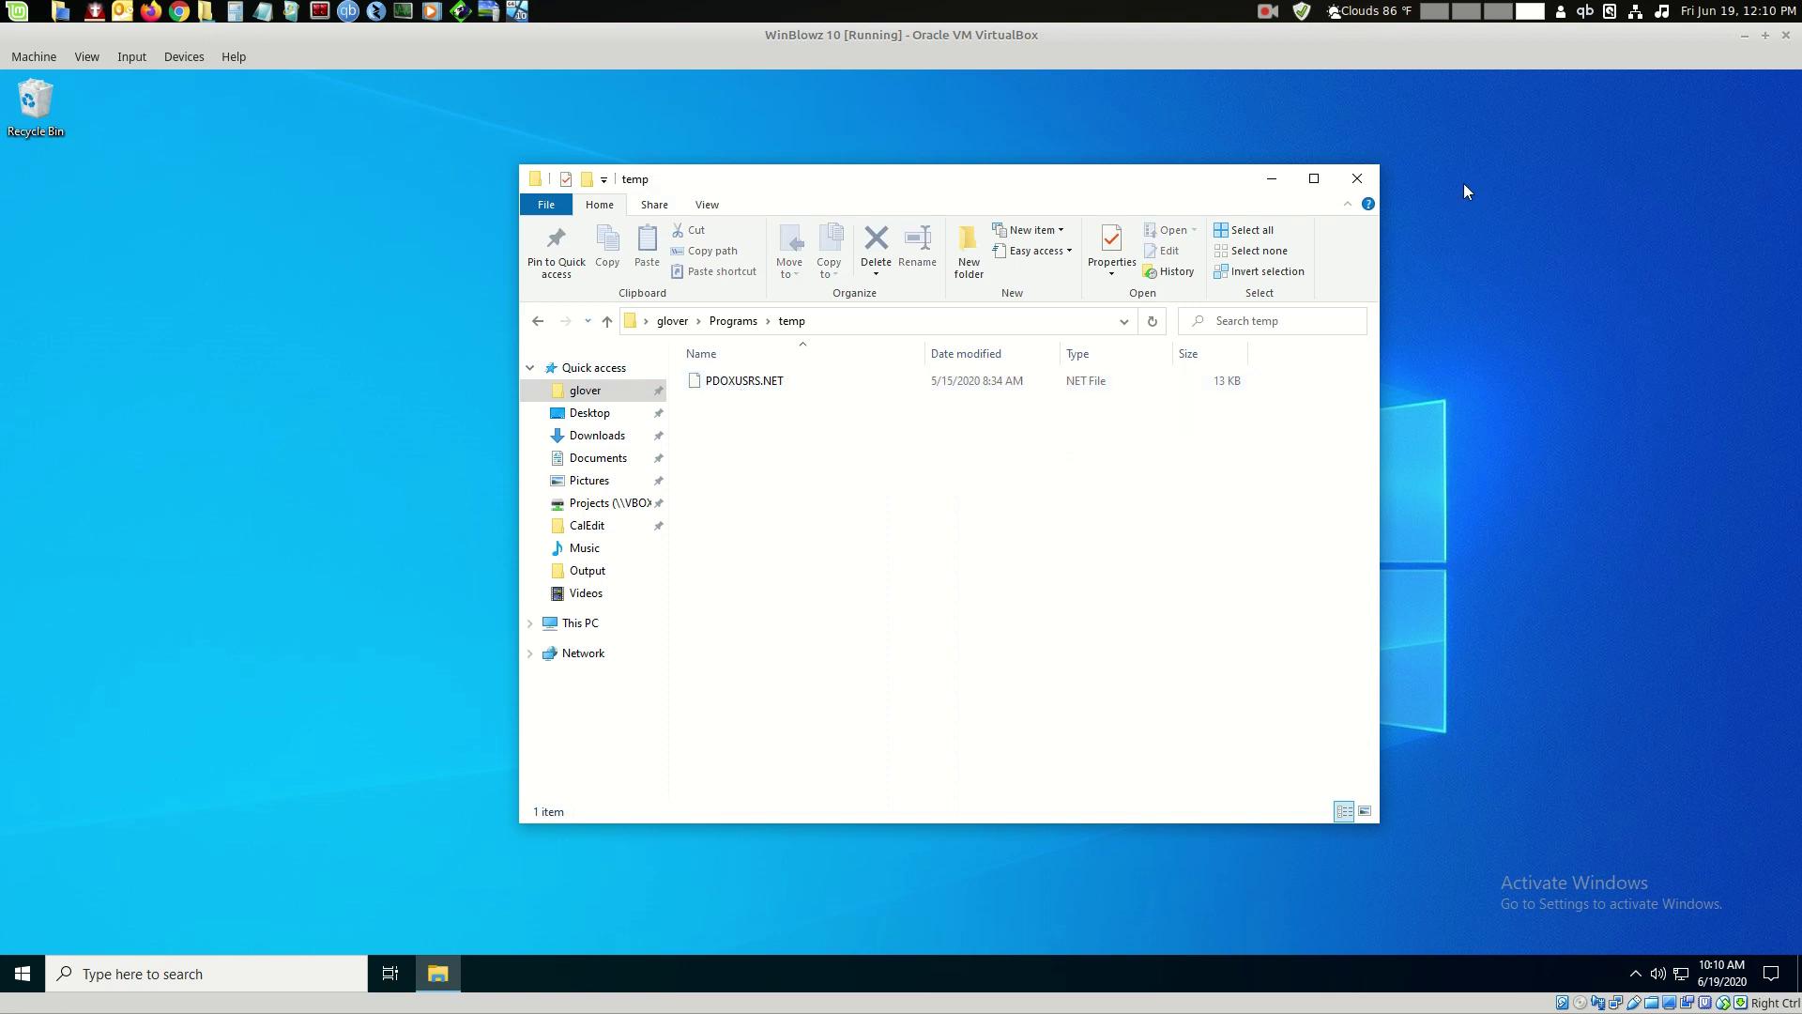
click(1355, 182)
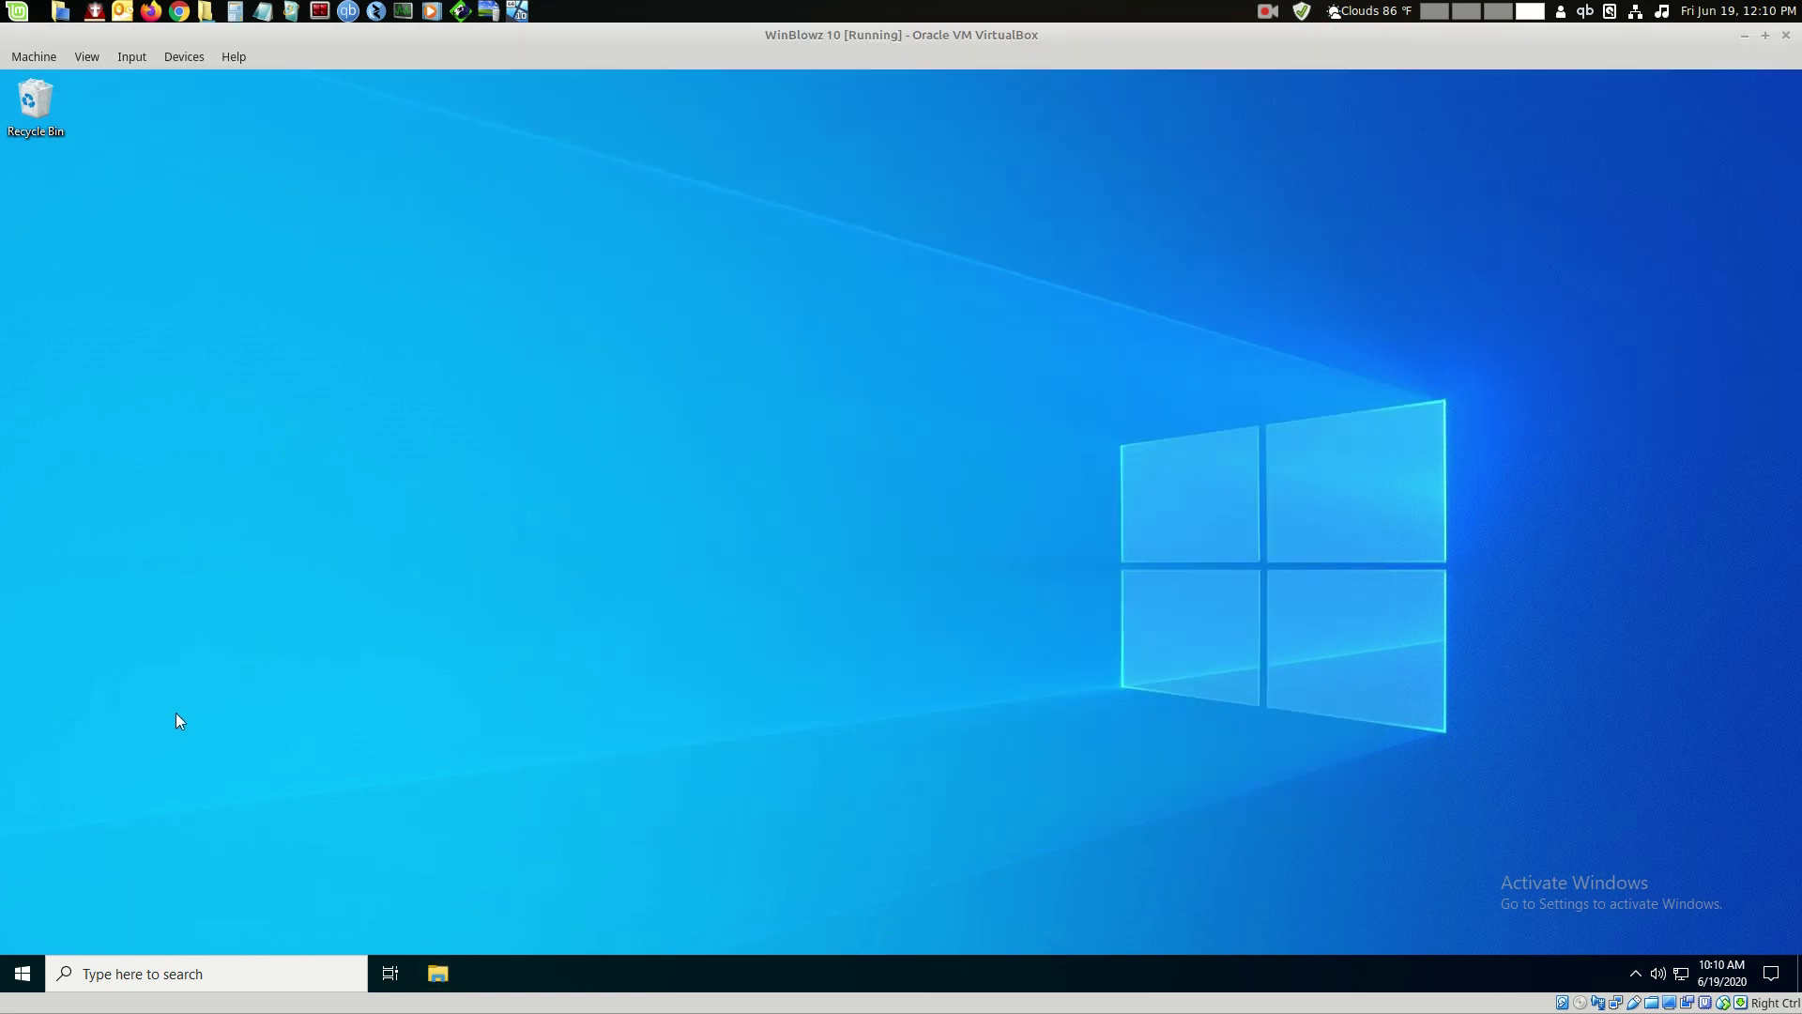
- Expand and collapse the CalEdit app group in the Start menu
click(22, 976)
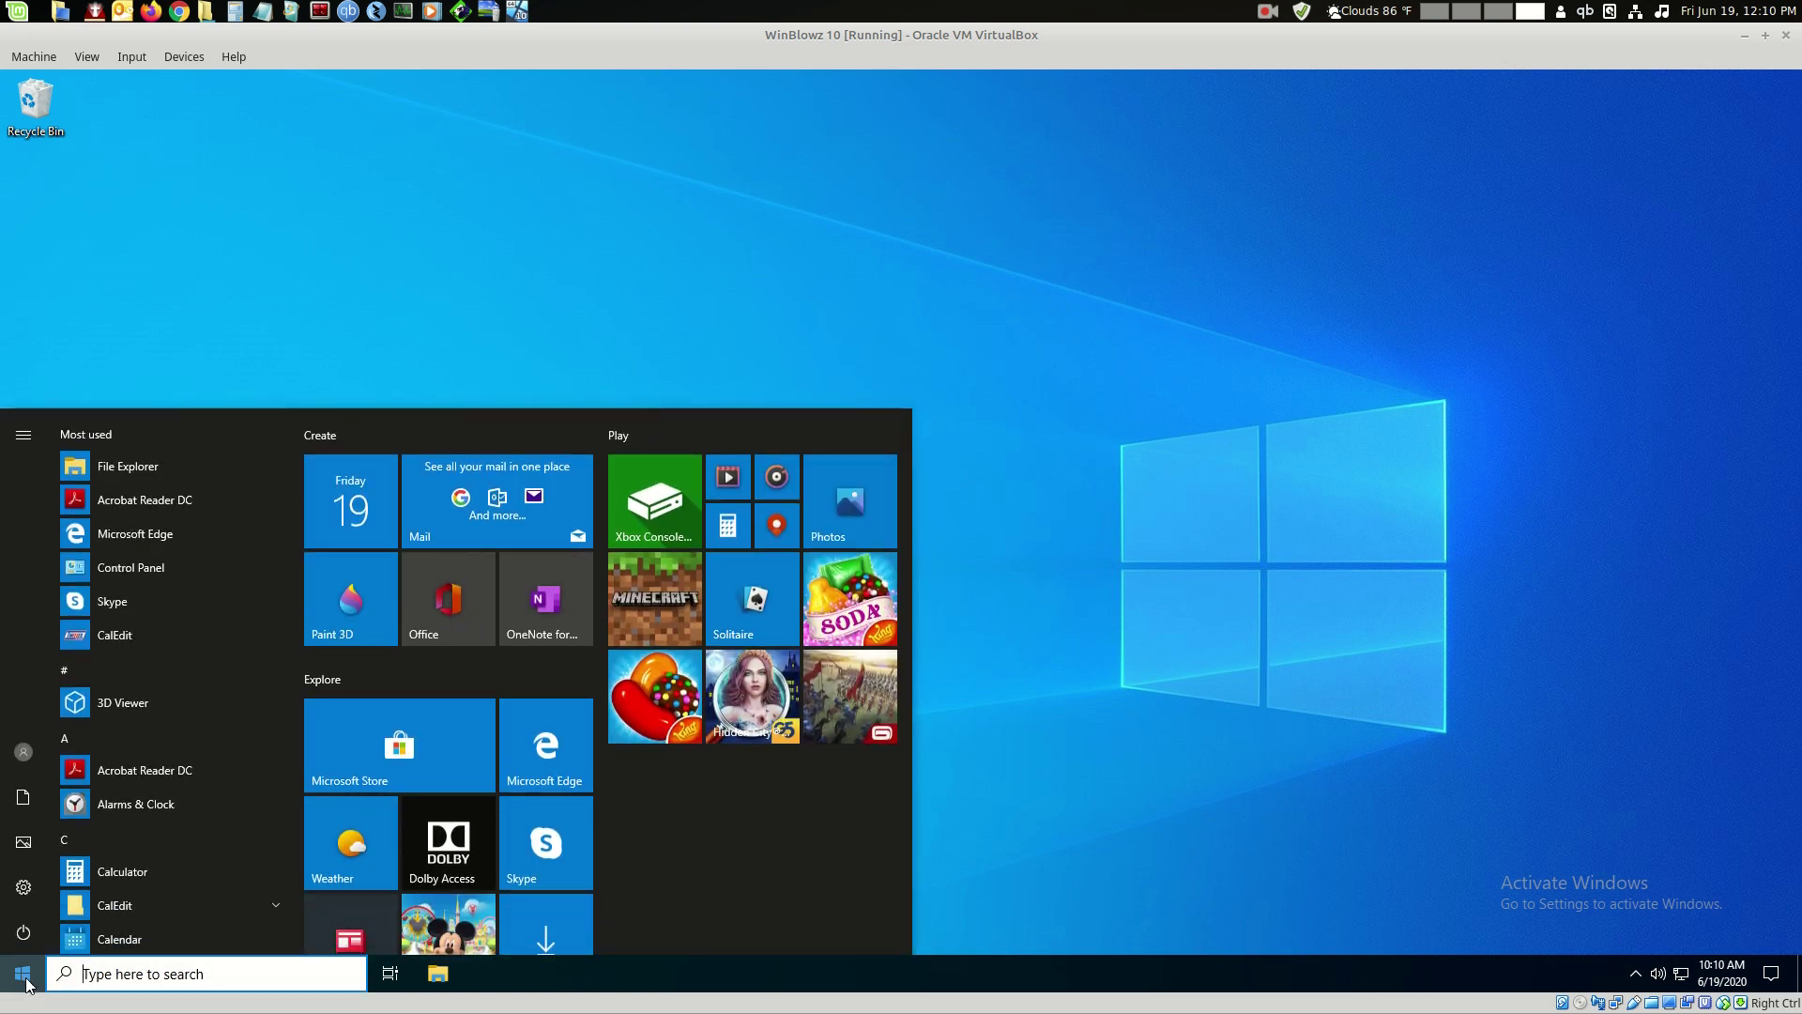
click(117, 905)
click(117, 906)
- Open the CalEdit install folder's LogFiles in File Explorer
click(438, 975)
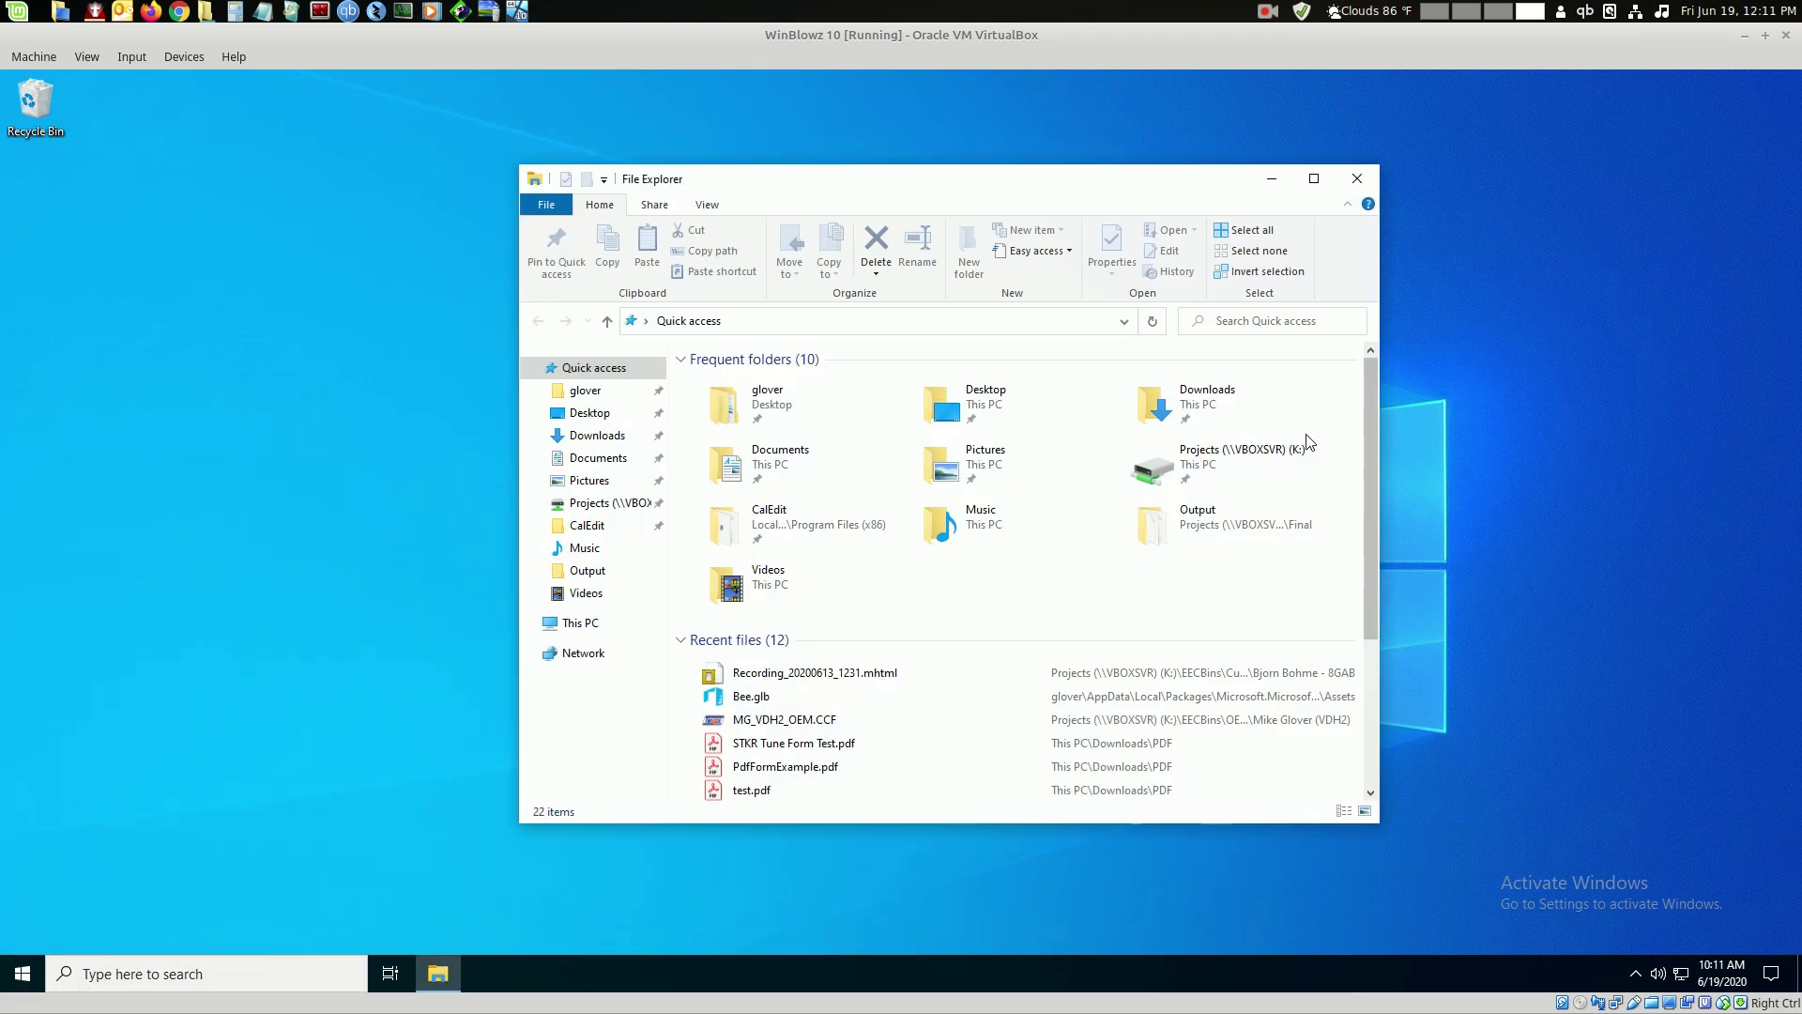
click(603, 528)
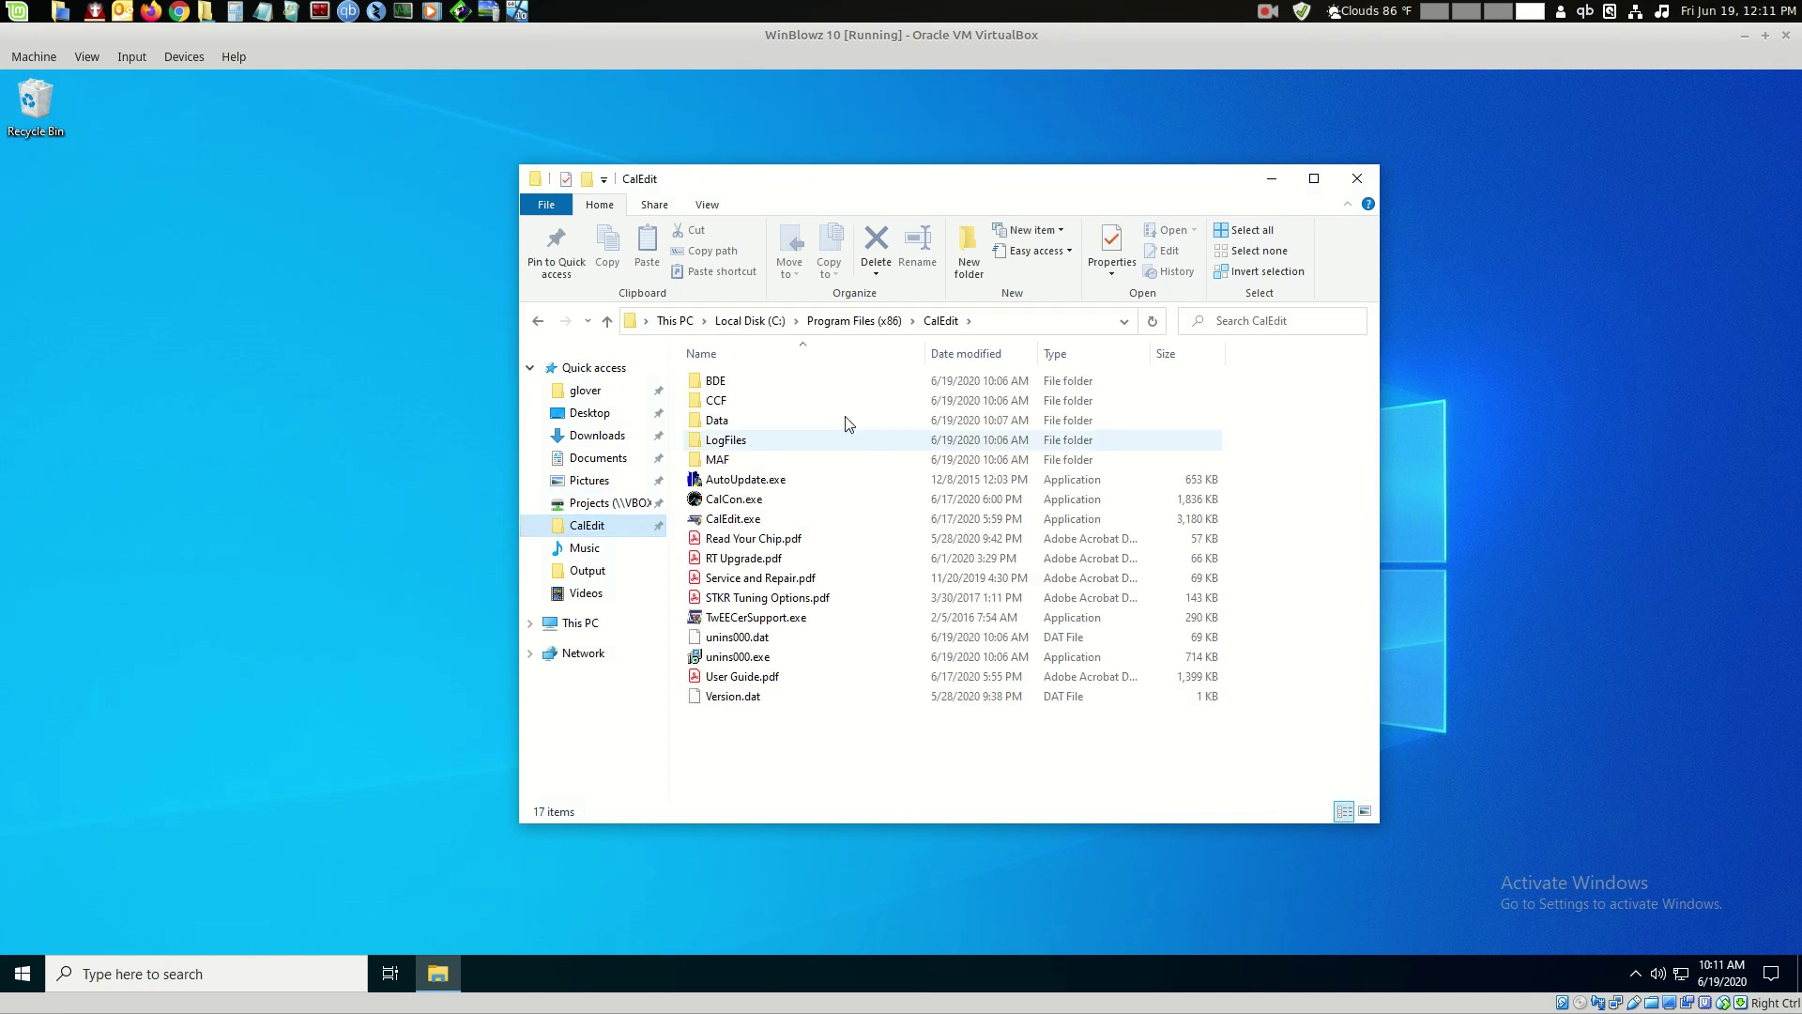
click(770, 446)
double_click(771, 441)
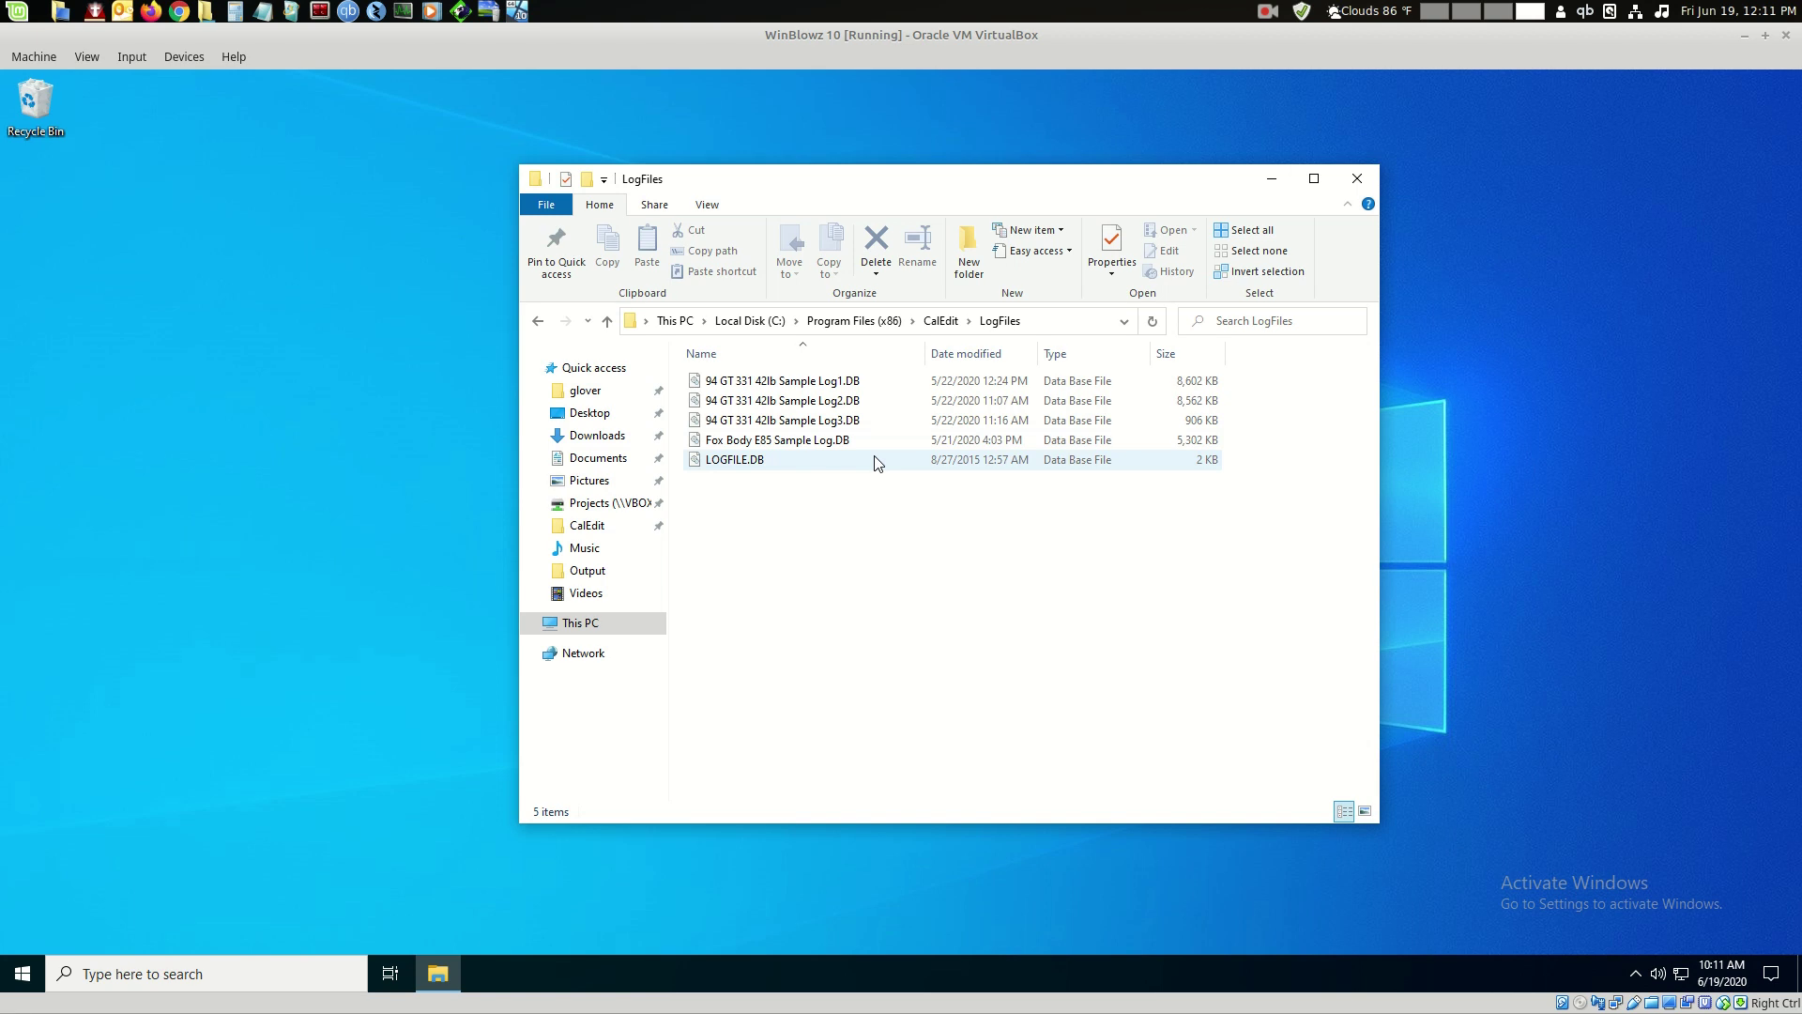
- Go back to Program Files (x86) and browse the CalEdit CCF folder's contents
click(854, 320)
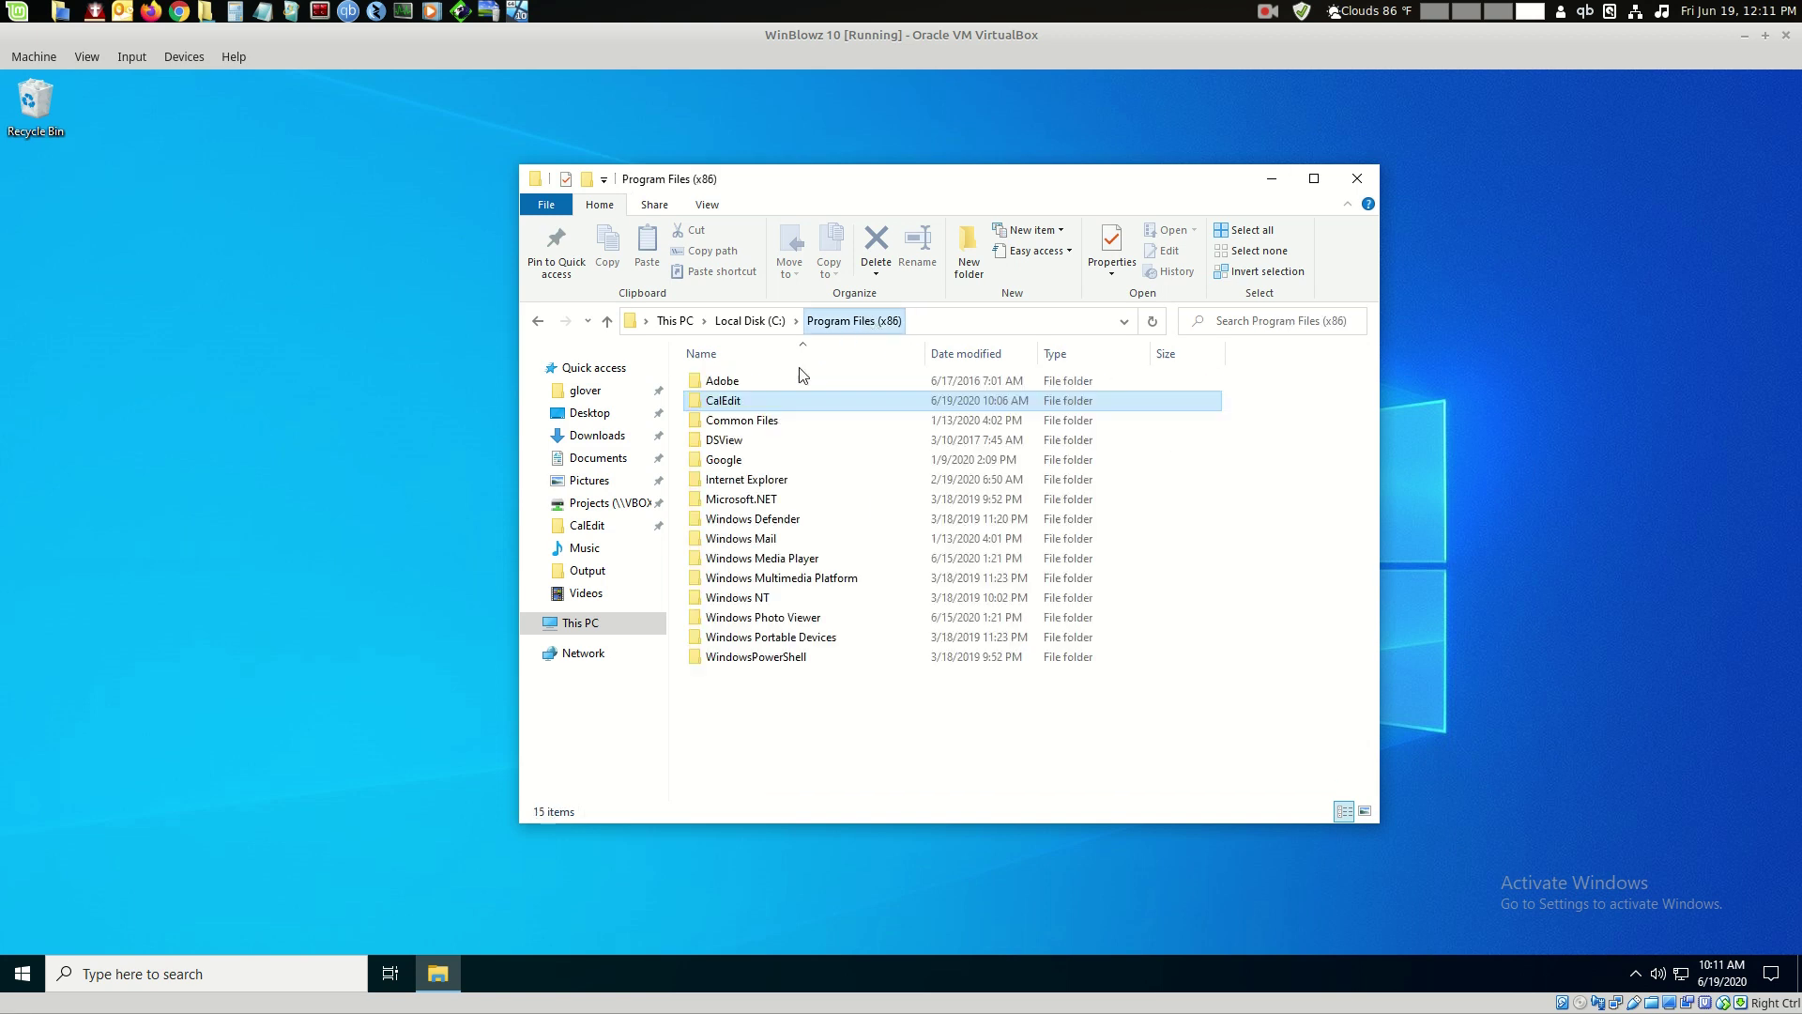
double_click(753, 402)
double_click(724, 402)
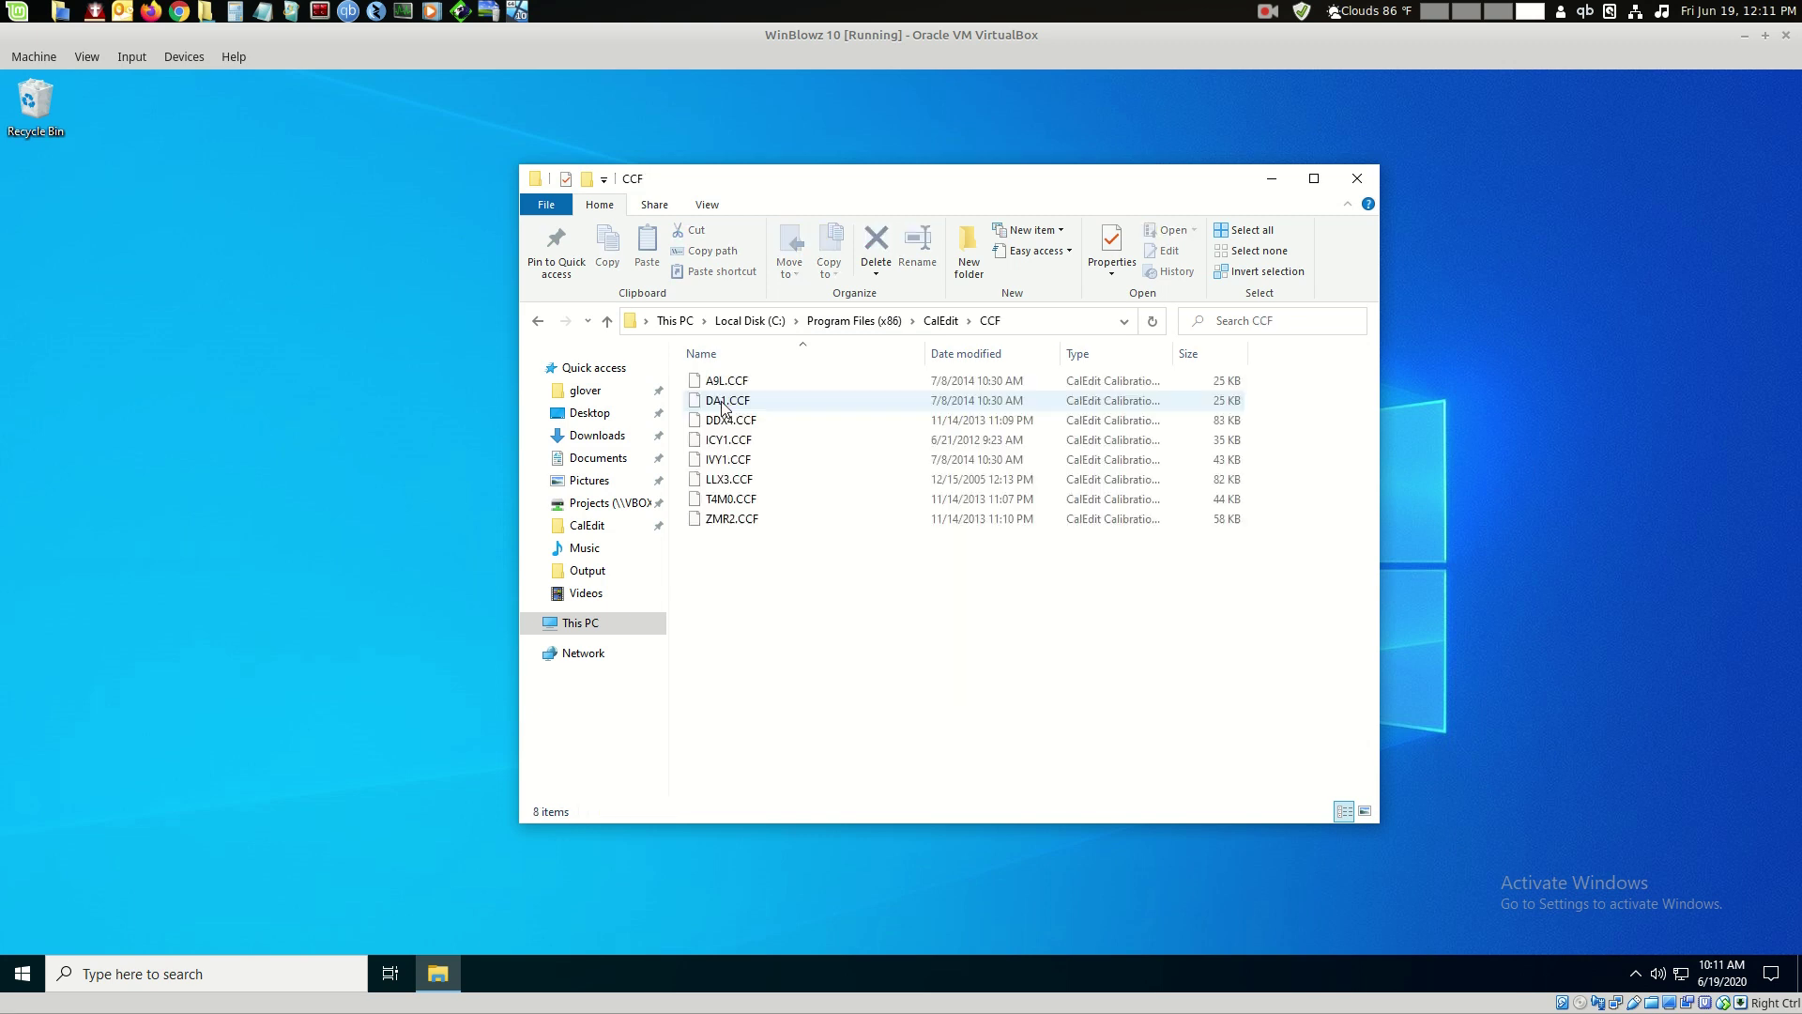
drag(723, 407, 812, 464)
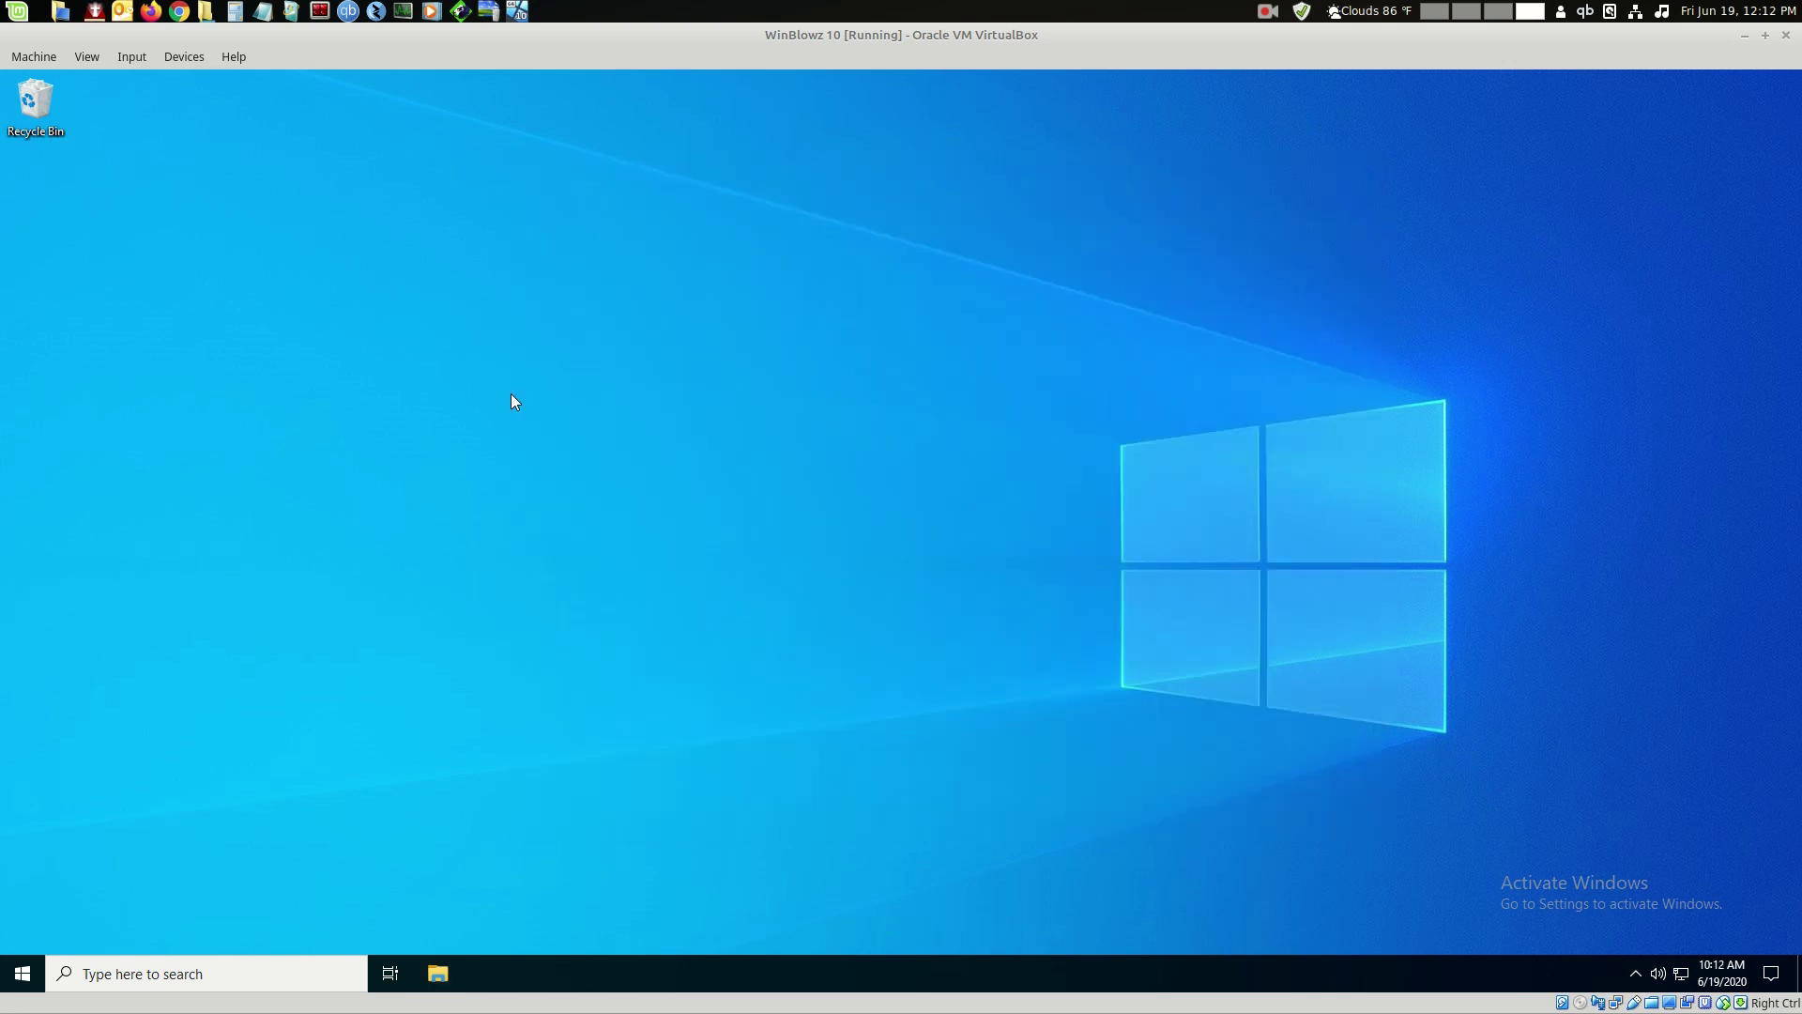